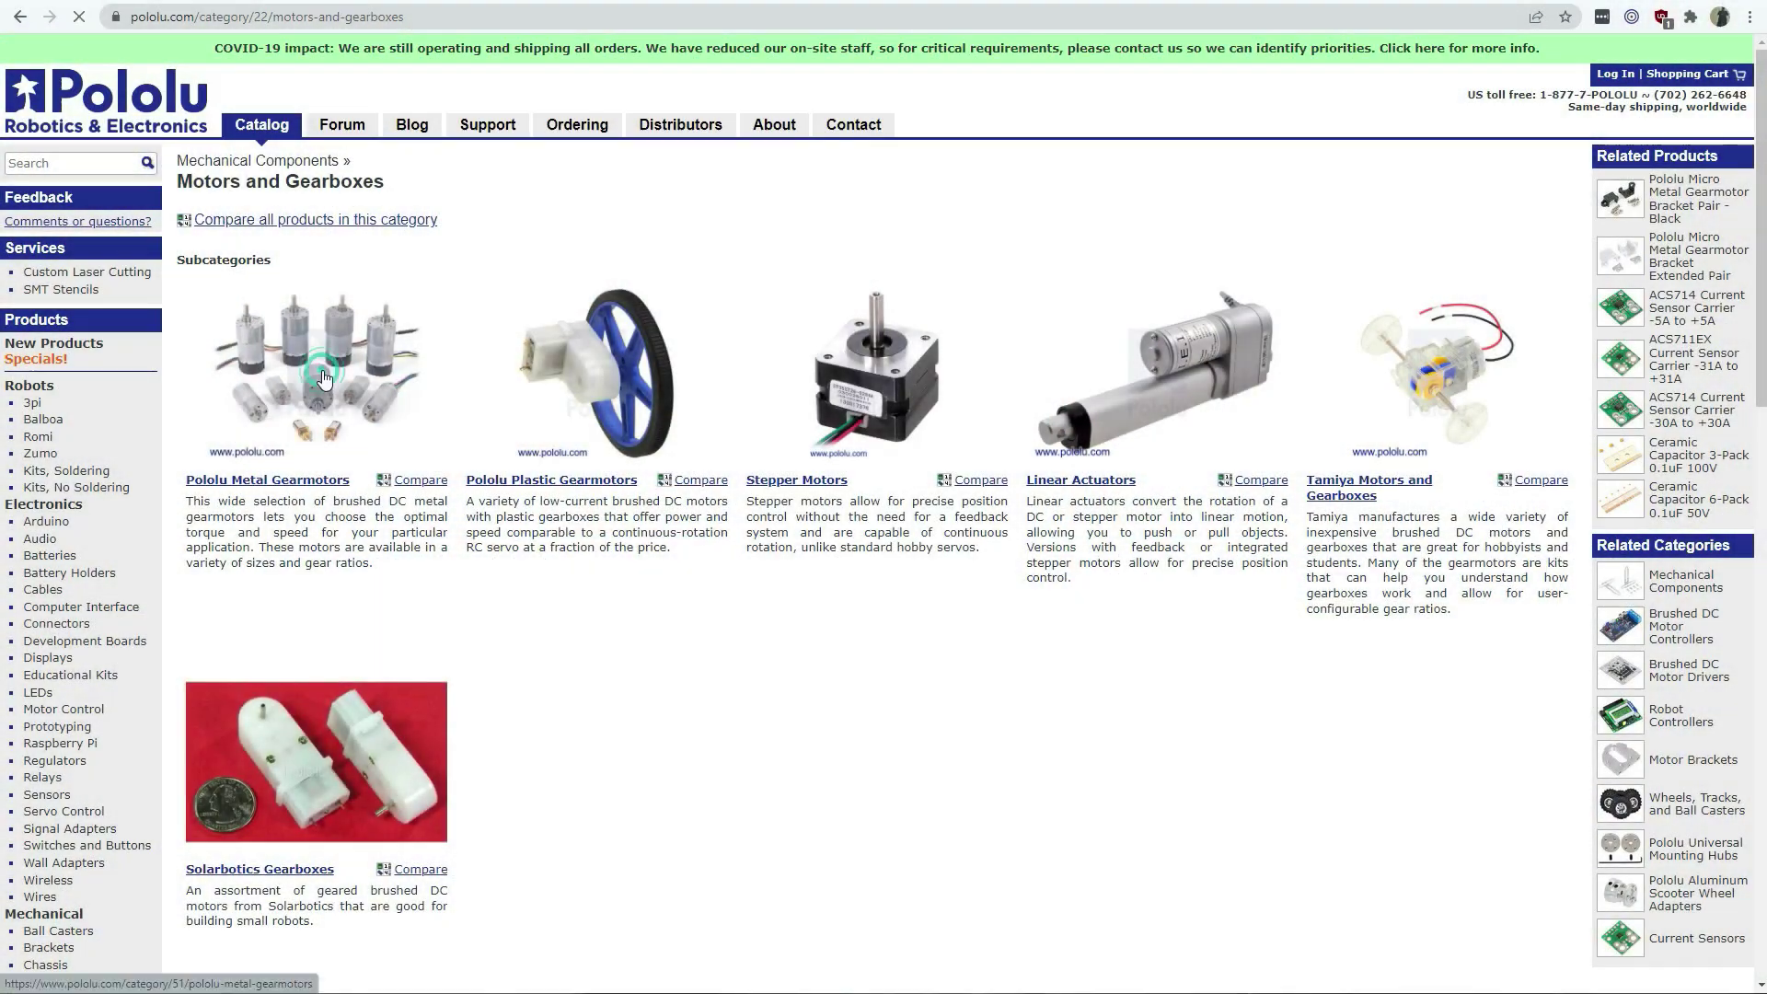
Open Pololu's Metal Gearmotors category, then its 20D Metal Gearmotors subcategory page
{"action": "left_click", "coordinate": [323, 377]}
{"action": "scroll", "coordinate": [257, 577], "scroll_direction": "down", "scroll_amount": 4}
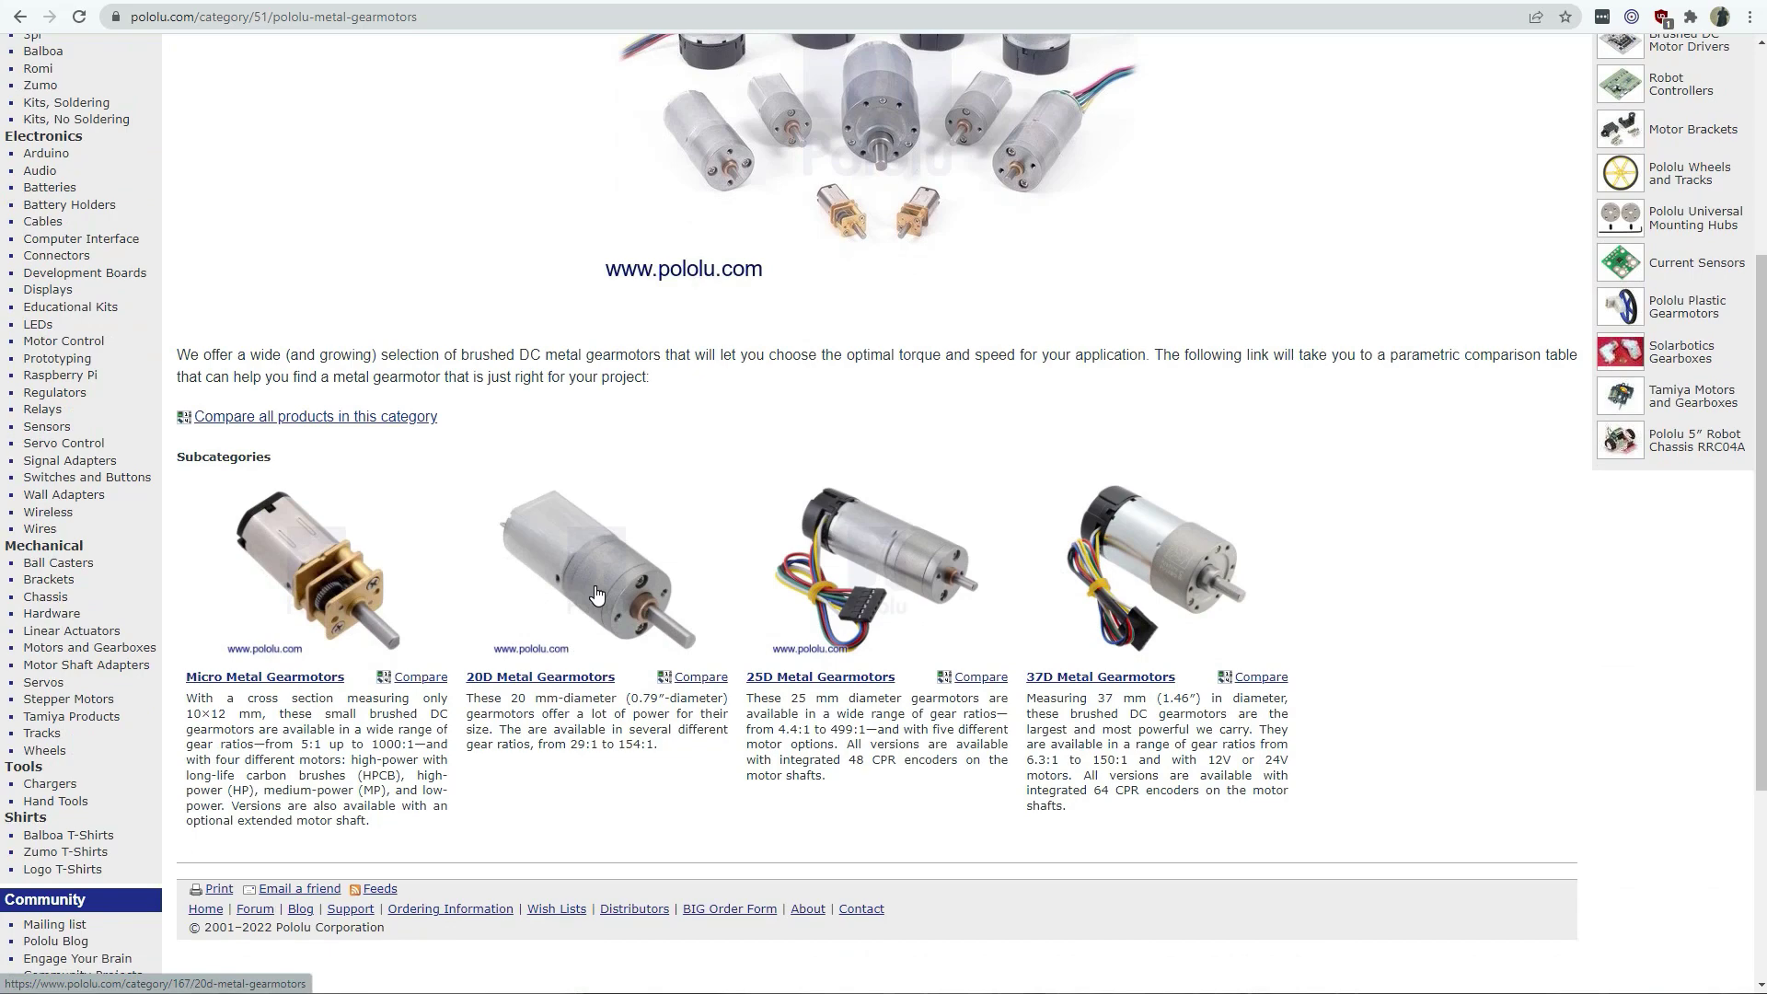
{"action": "left_click", "coordinate": [596, 594]}
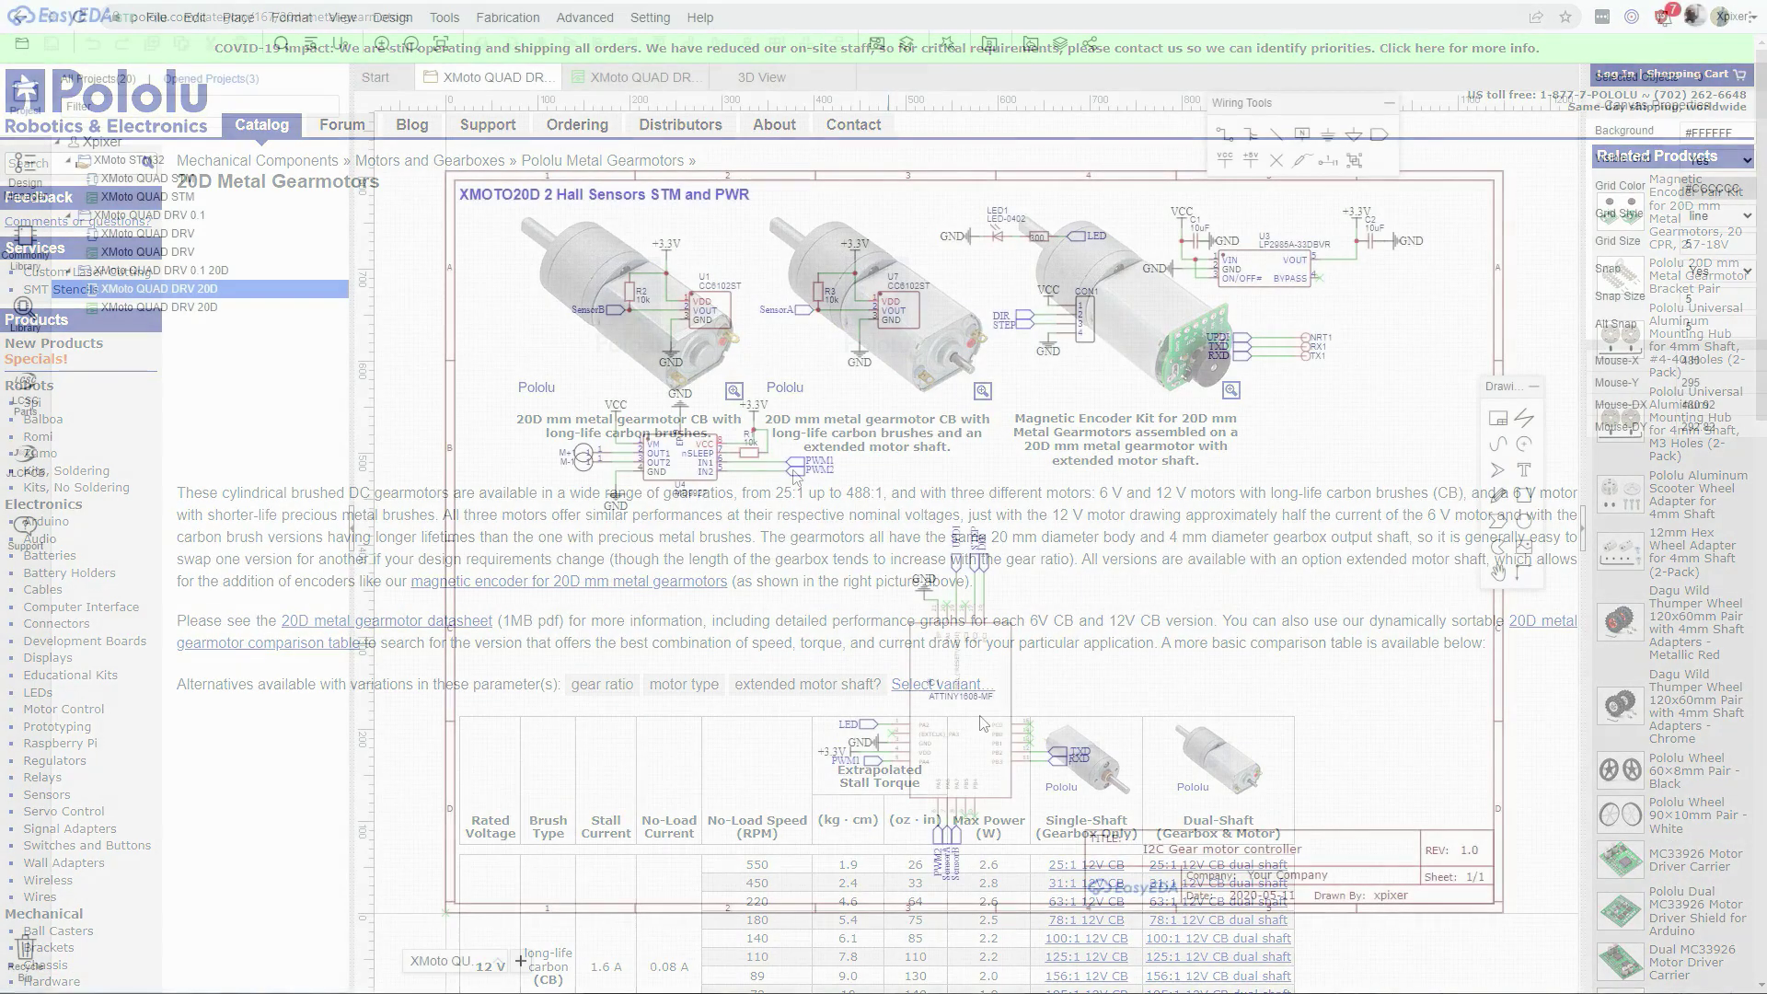
Switch from the schematic to the round board's PCB layout and frame the whole board
{"action": "scroll", "coordinate": [983, 722], "scroll_direction": "up", "scroll_amount": 5}
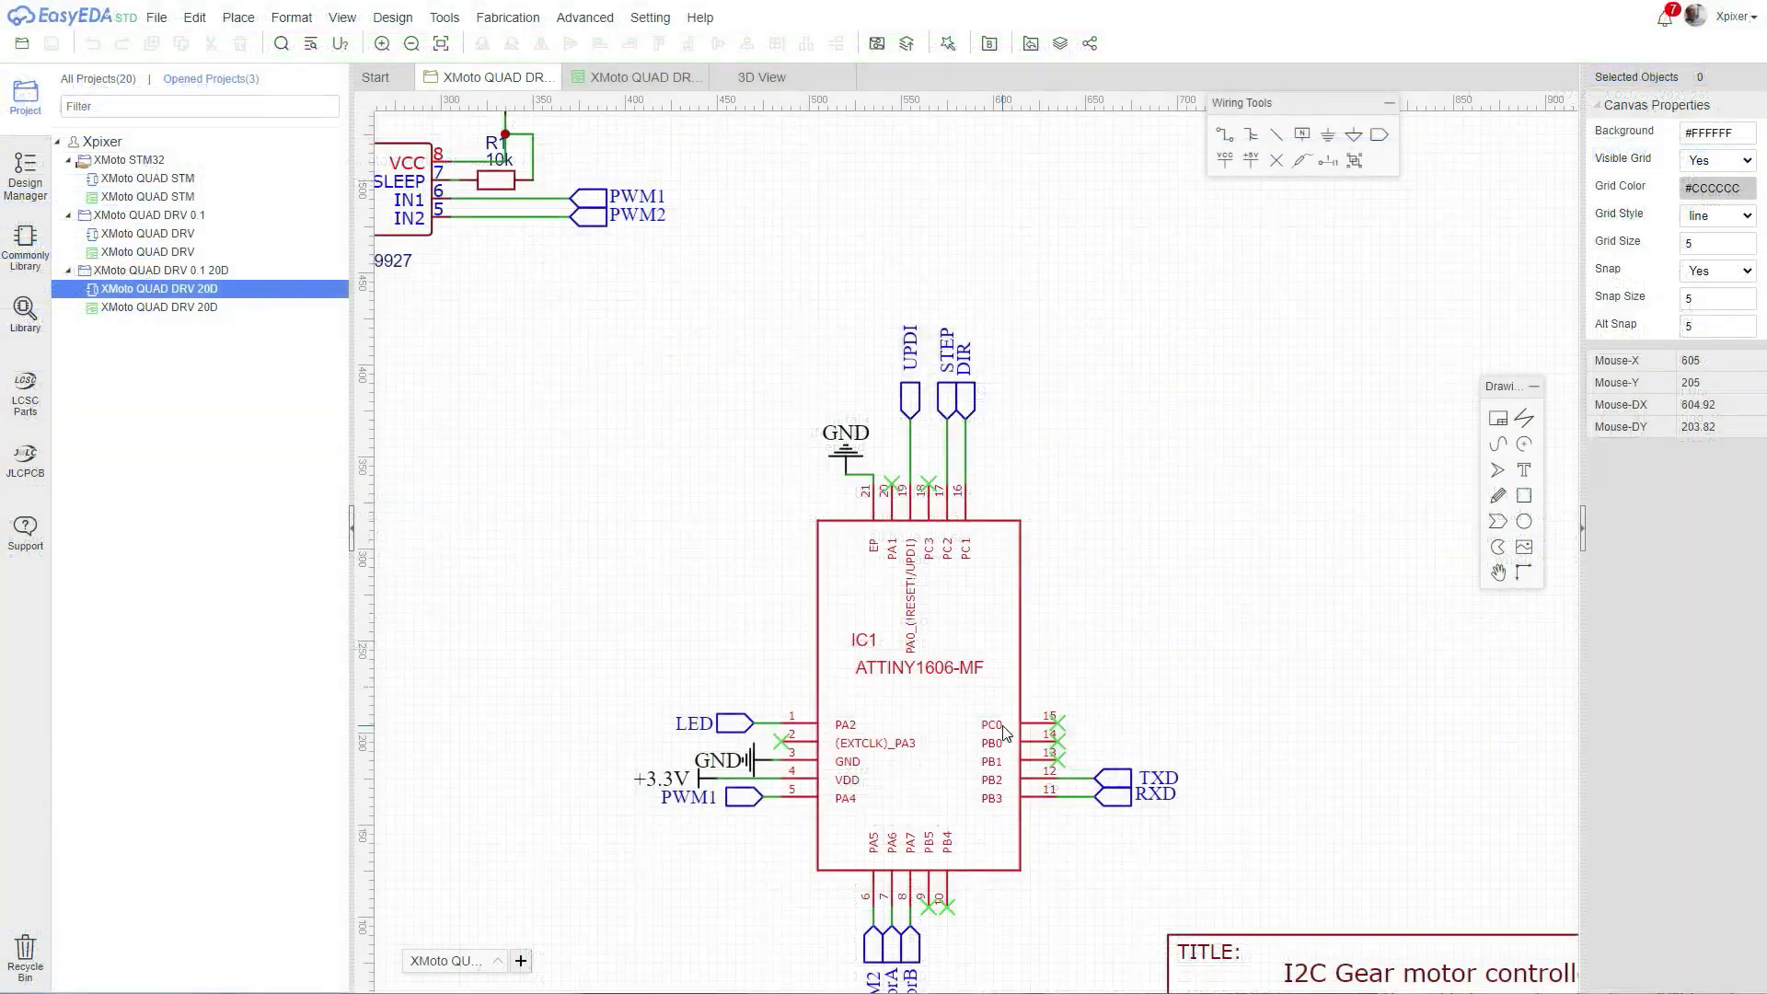
{"action": "scroll", "coordinate": [1002, 725], "scroll_direction": "down", "scroll_amount": 5}
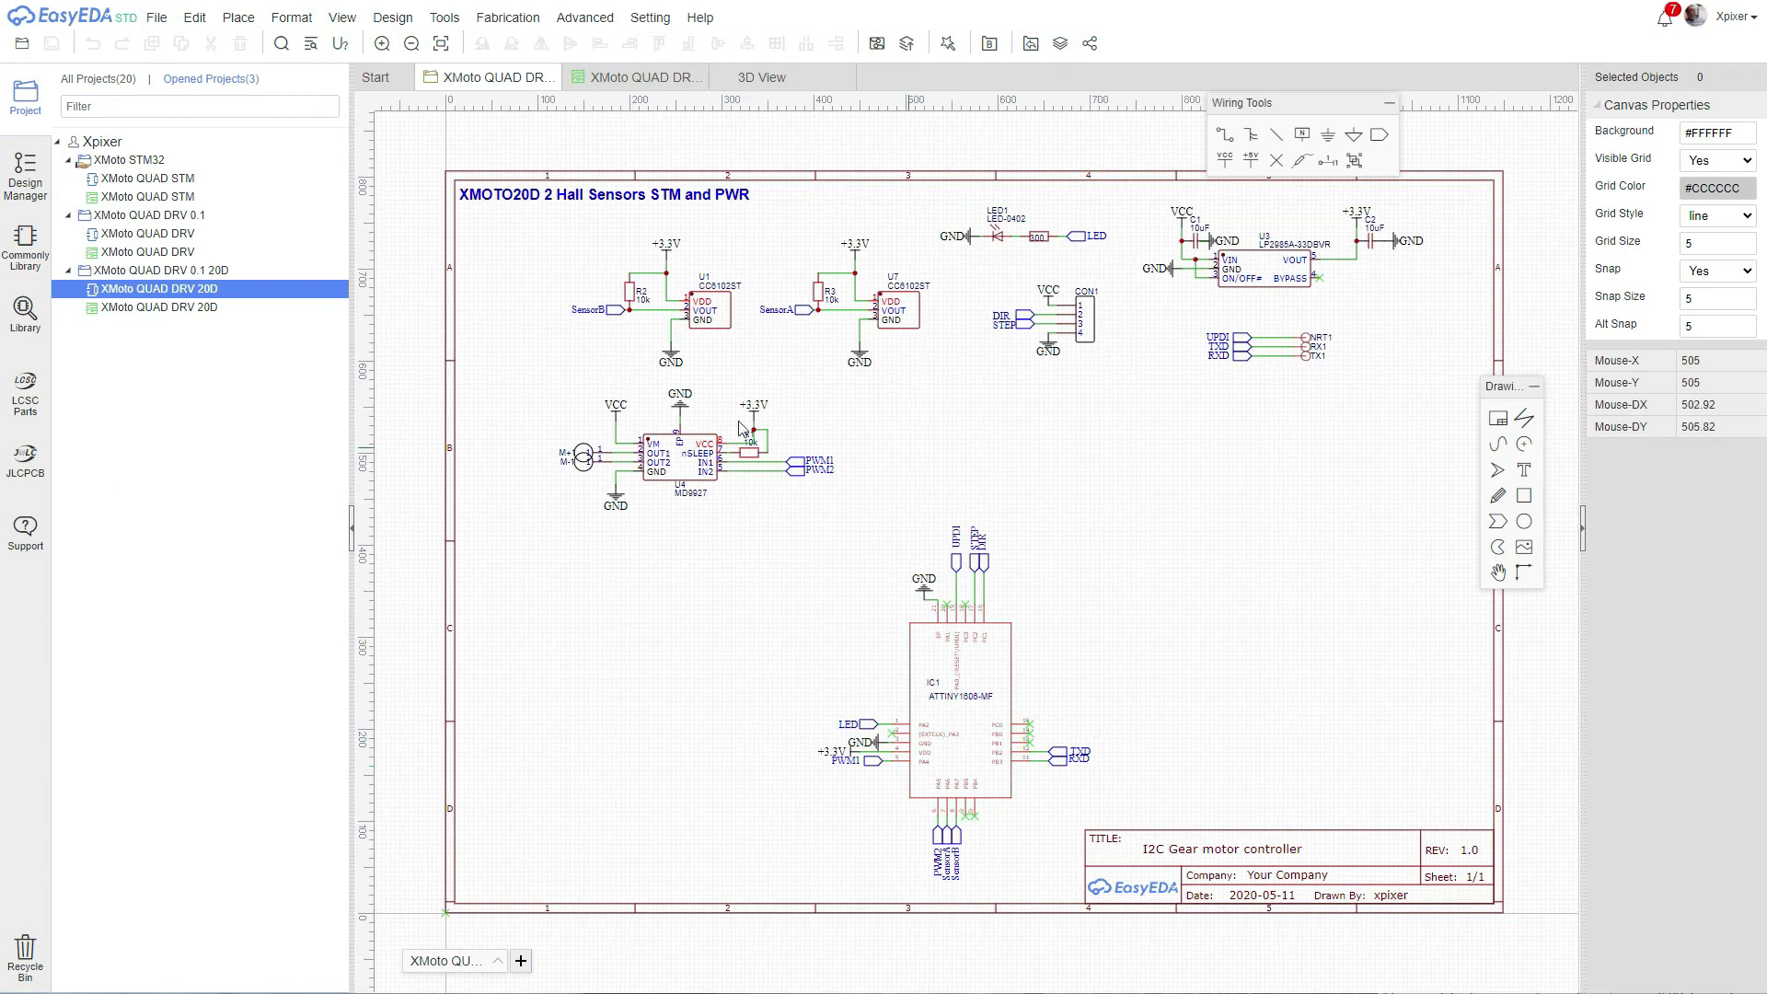
{"action": "scroll", "coordinate": [740, 428], "scroll_direction": "up", "scroll_amount": 2}
{"action": "scroll", "coordinate": [739, 428], "scroll_direction": "down", "scroll_amount": 4}
{"action": "left_click", "coordinate": [611, 77]}
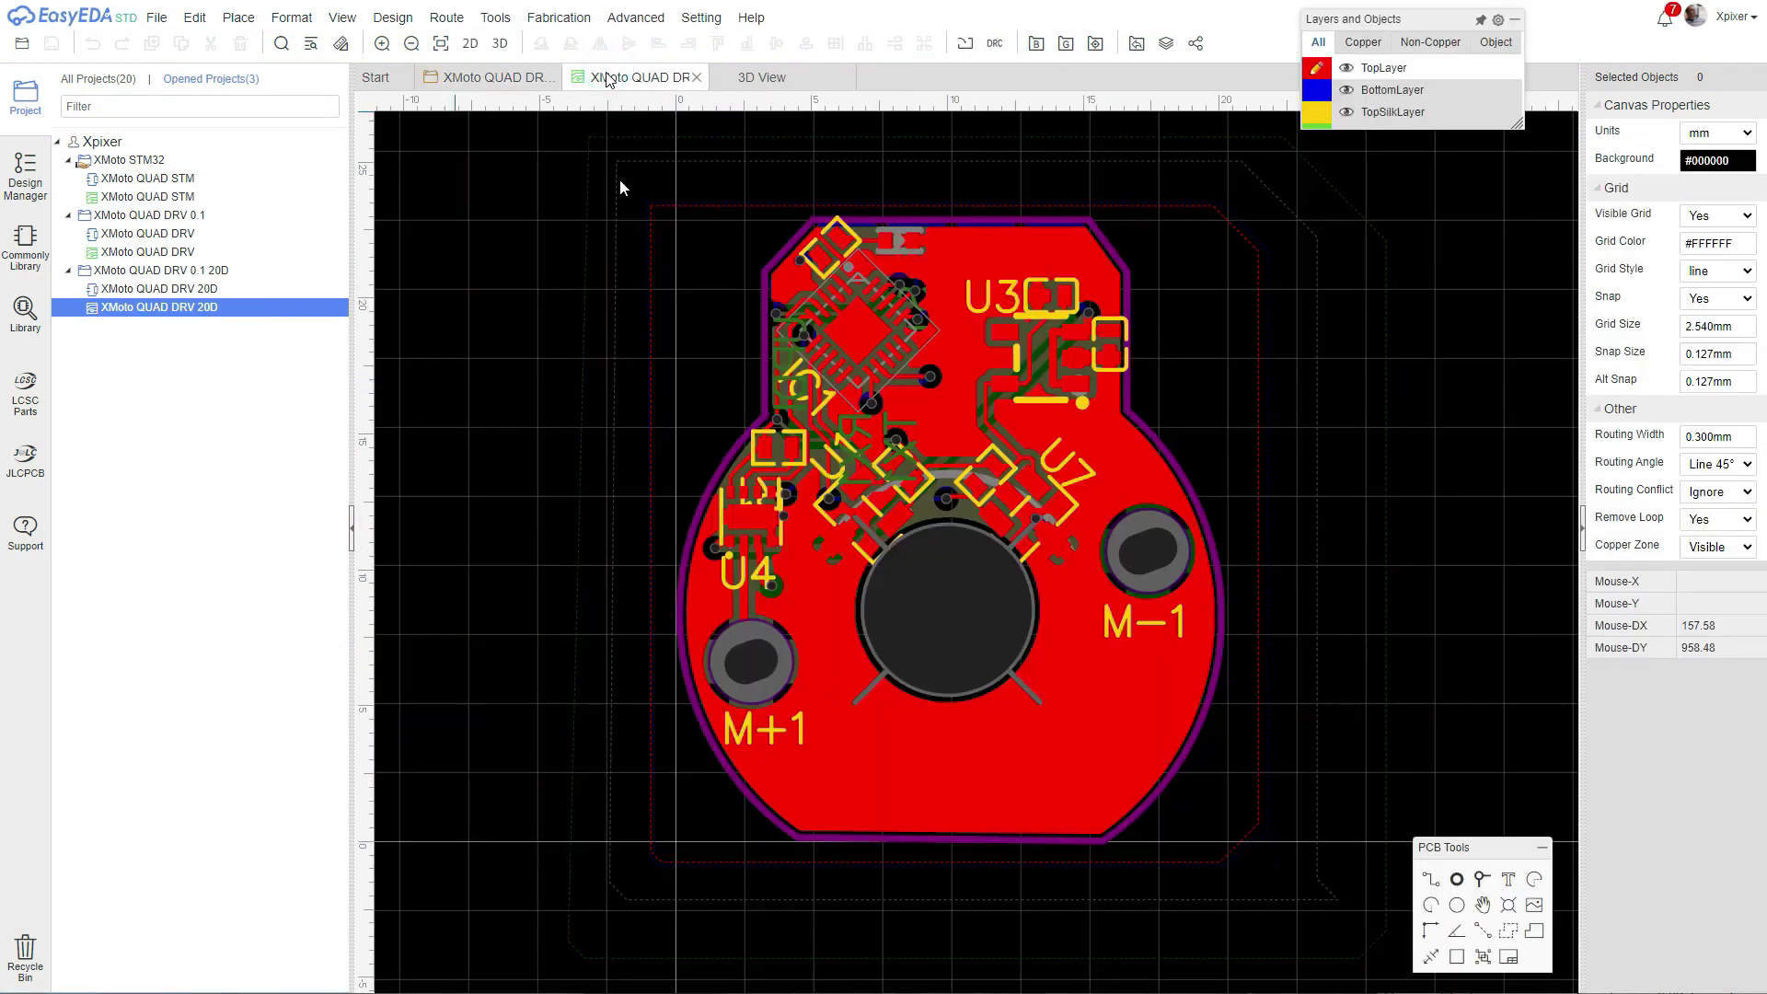
{"action": "scroll", "coordinate": [878, 293], "scroll_direction": "up", "scroll_amount": 3}
{"action": "scroll", "coordinate": [878, 293], "scroll_direction": "down", "scroll_amount": 4}
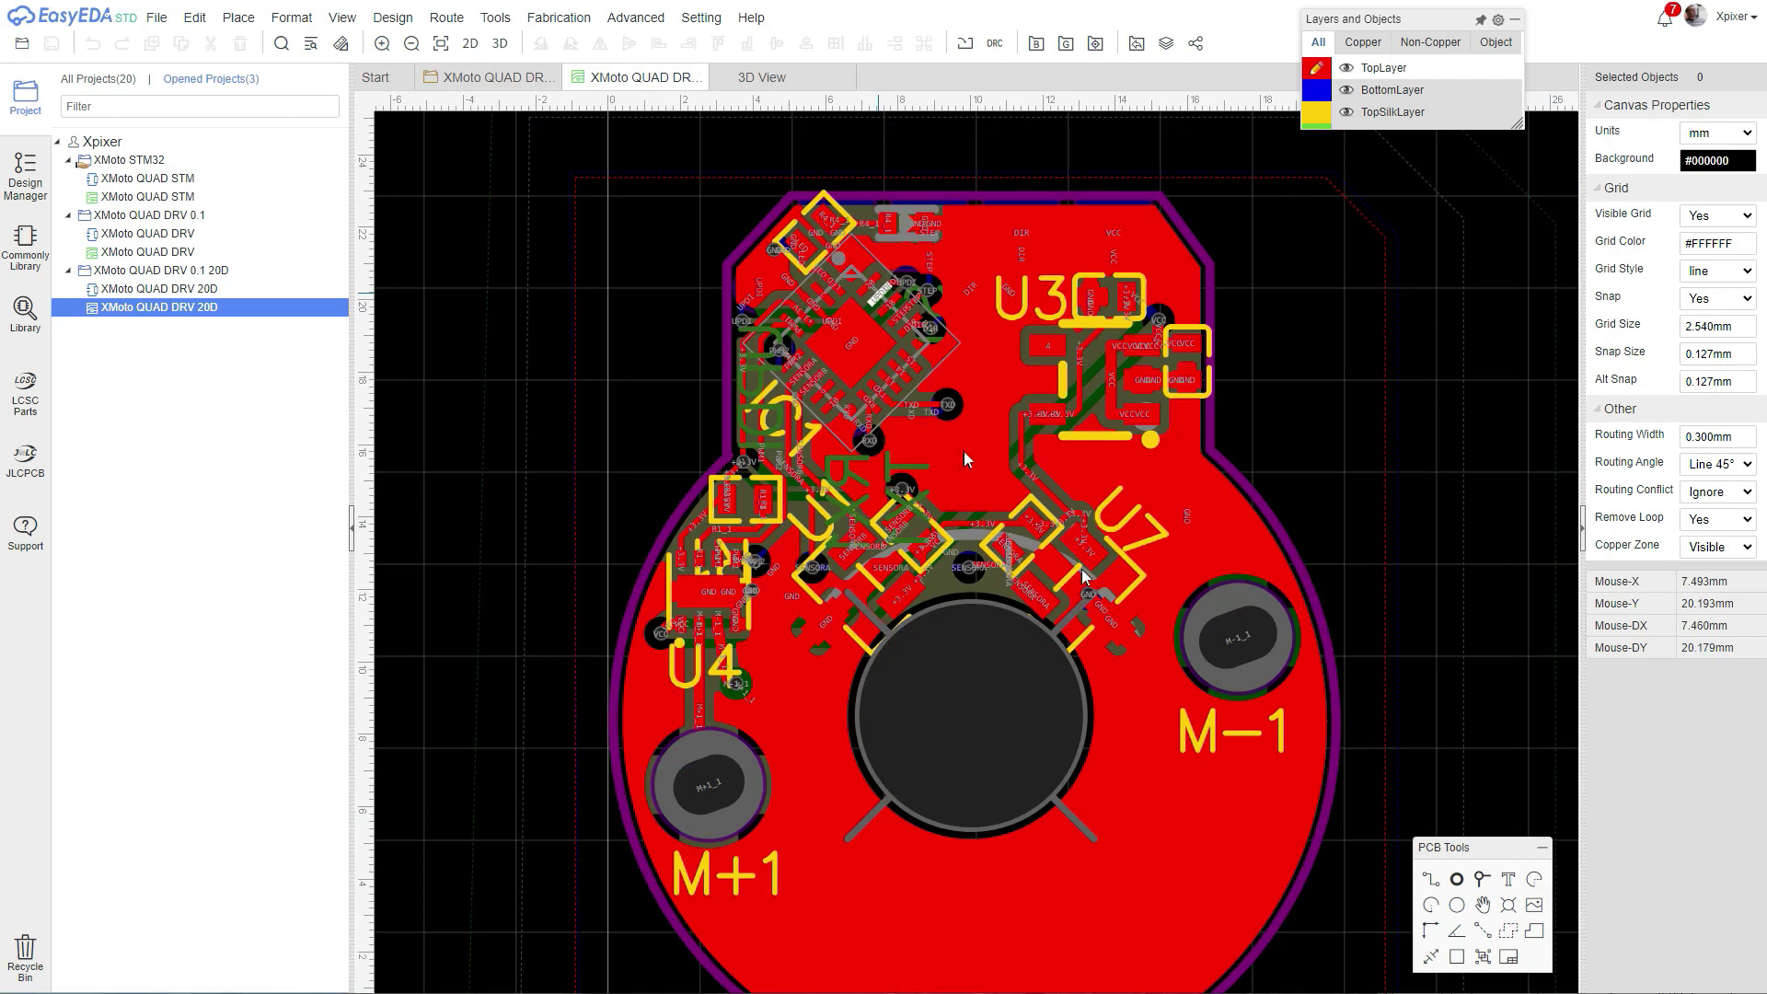
{"action": "right_click_drag", "start_coordinate": [1104, 542], "coordinate": [1129, 504]}
Clear the board selection and preview the board as a 3D render from a new angle
{"action": "scroll", "coordinate": [1129, 504], "scroll_direction": "down", "scroll_amount": 3}
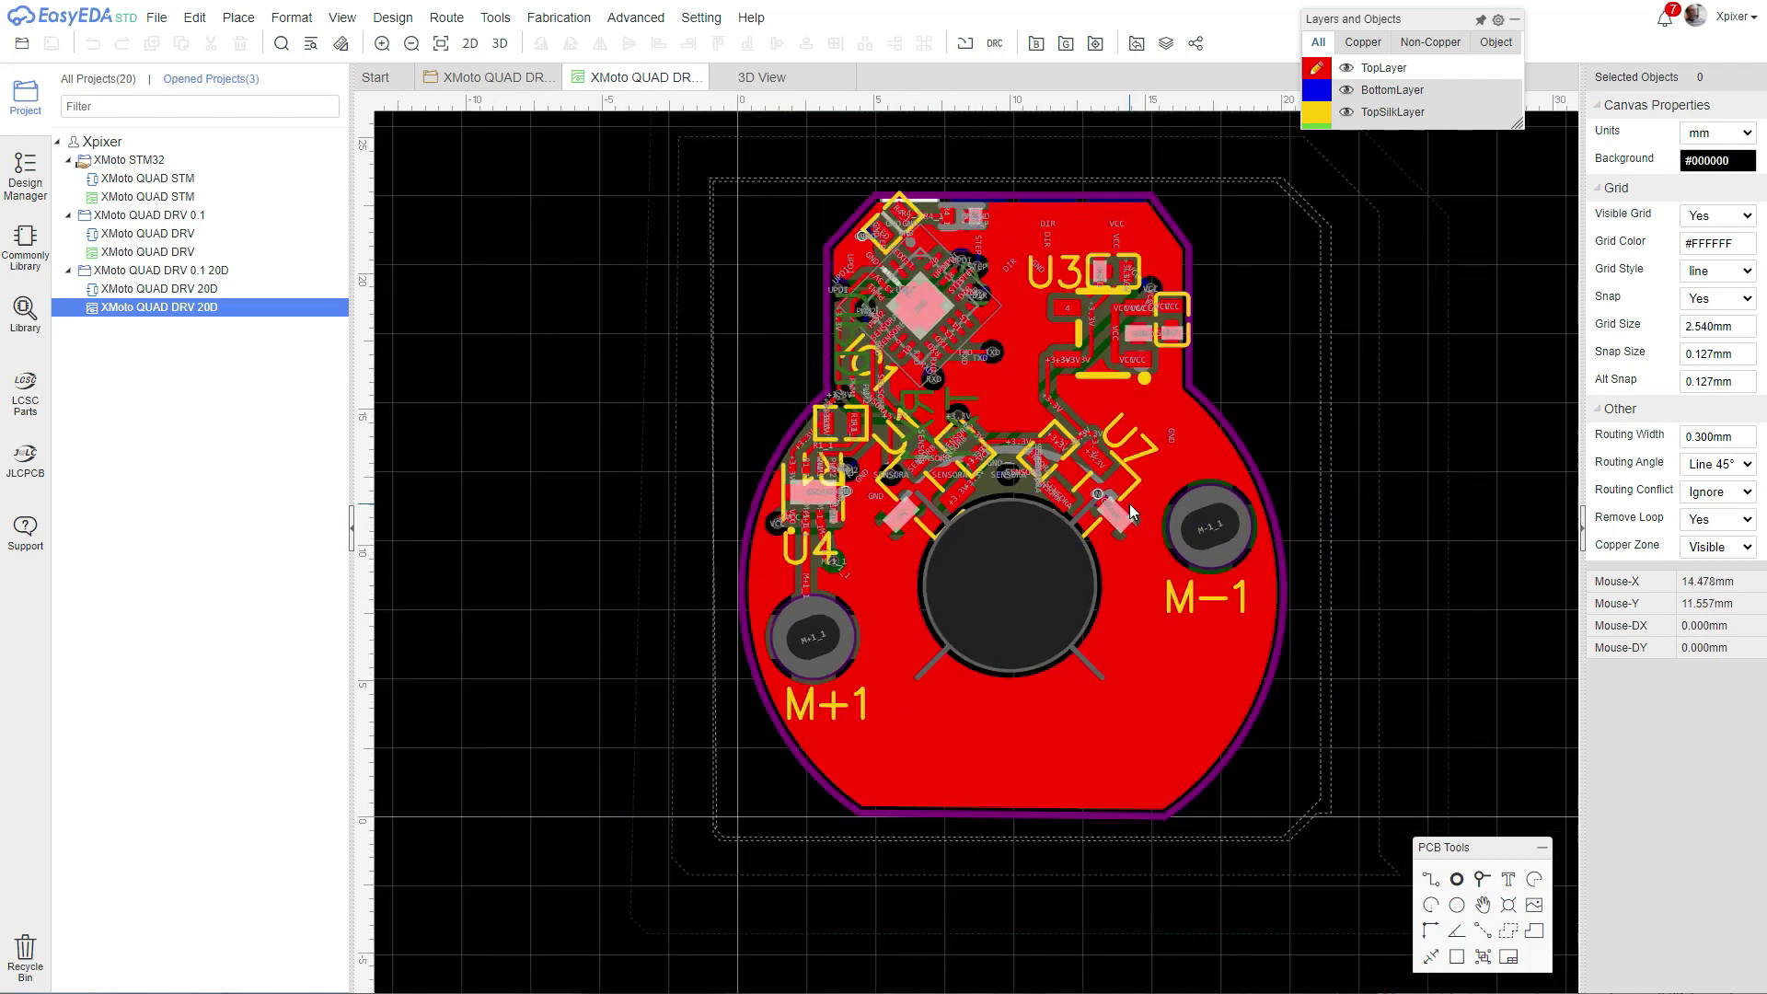
{"action": "scroll", "coordinate": [1129, 504], "scroll_direction": "up", "scroll_amount": 1}
{"action": "left_click", "coordinate": [1125, 504]}
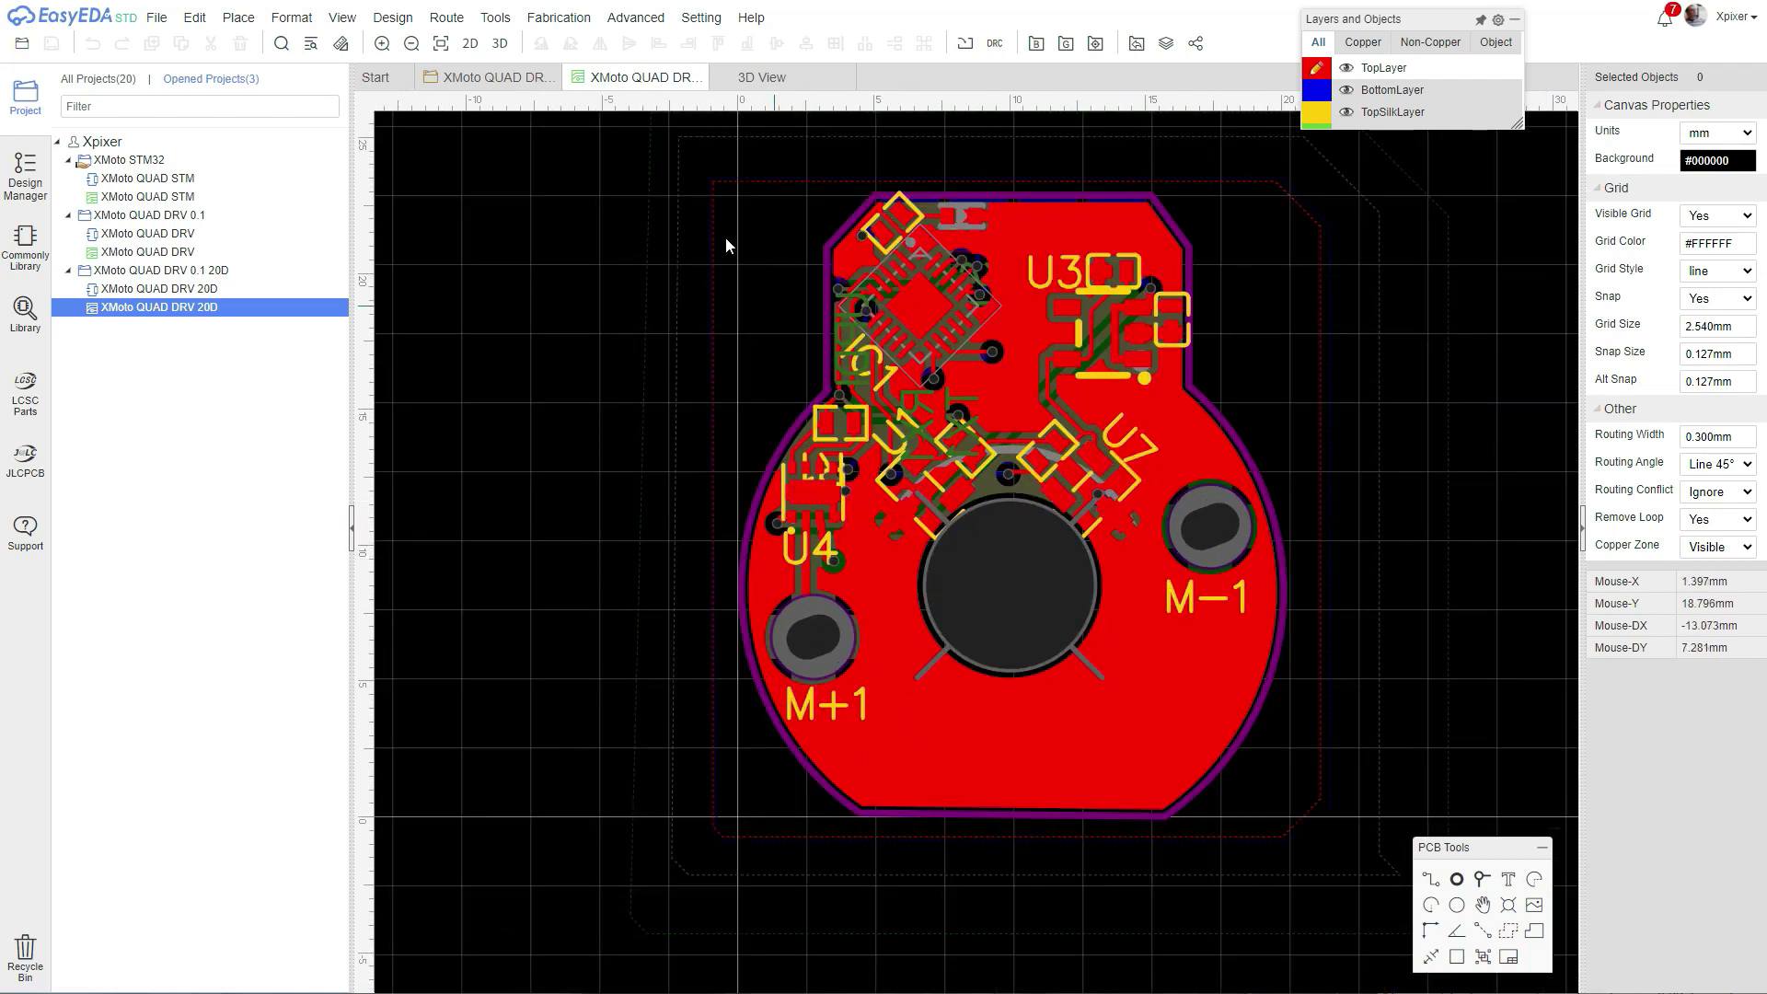
{"action": "left_click", "coordinate": [745, 77]}
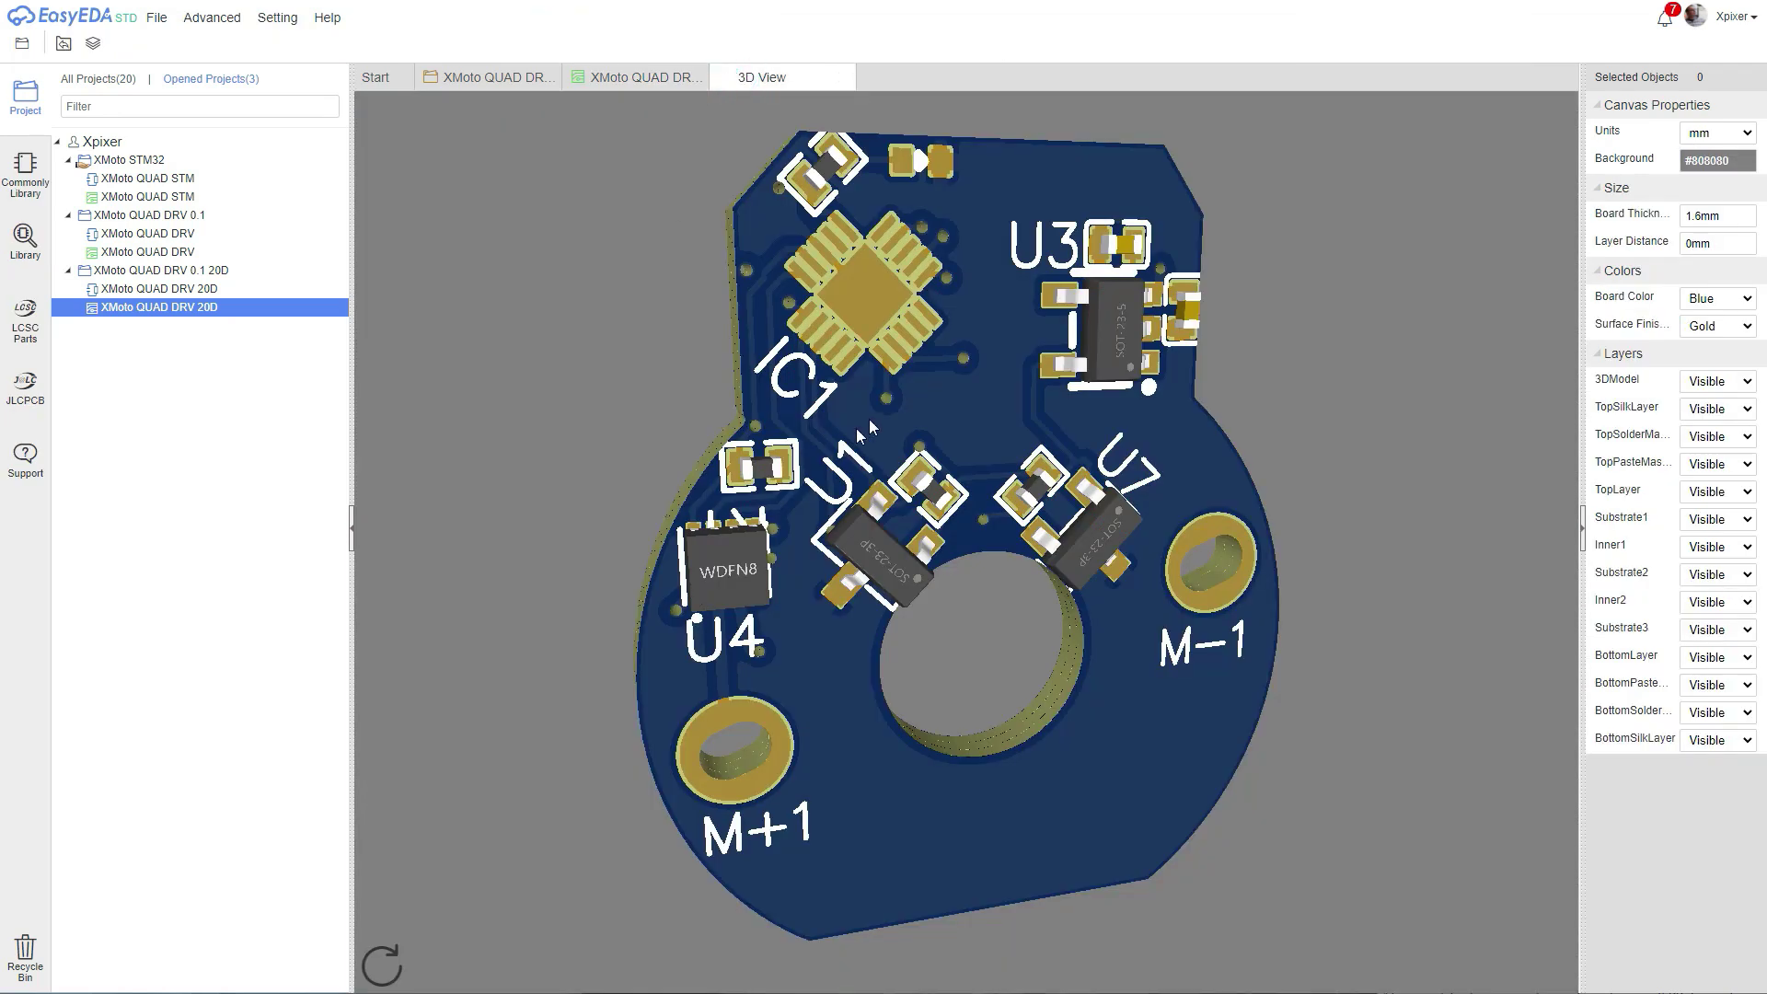
{"action": "left_click_drag", "start_coordinate": [878, 421], "coordinate": [647, 504]}
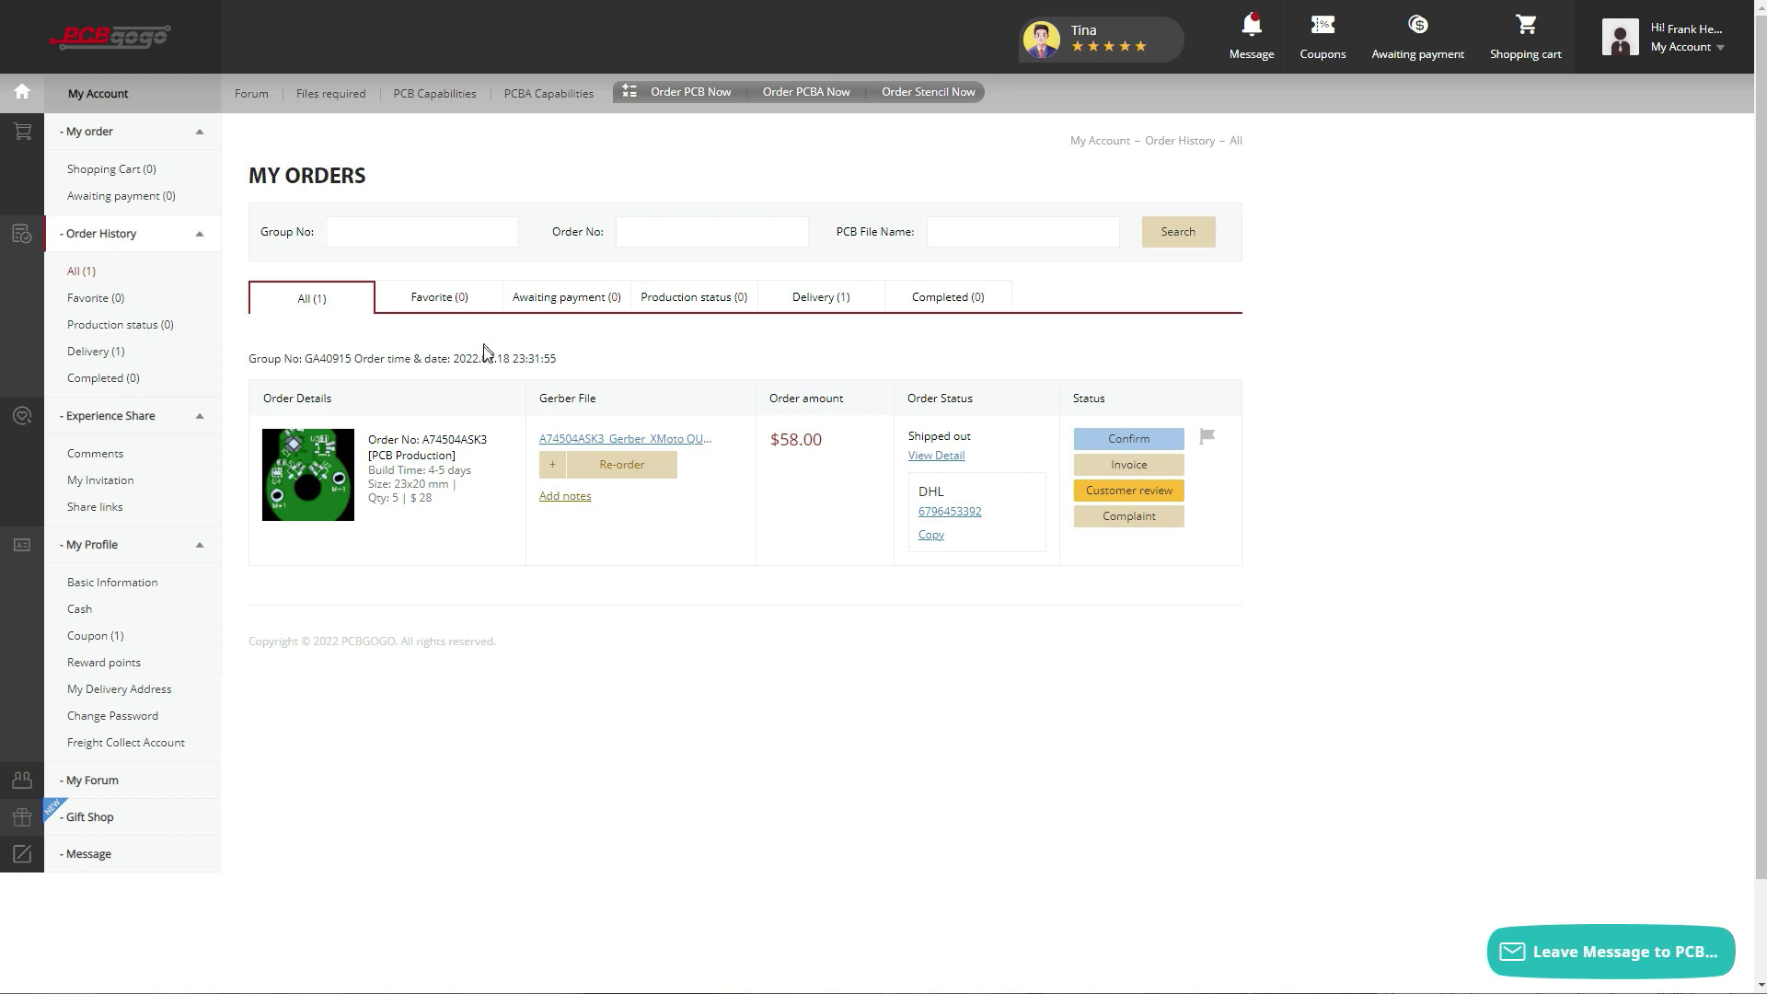
Inspect the shipped order's Gerber preview of the 4-layer 23 × 20 board, bottom then top
{"action": "left_click", "coordinate": [307, 471]}
{"action": "scroll", "coordinate": [848, 534], "scroll_direction": "up", "scroll_amount": 3}
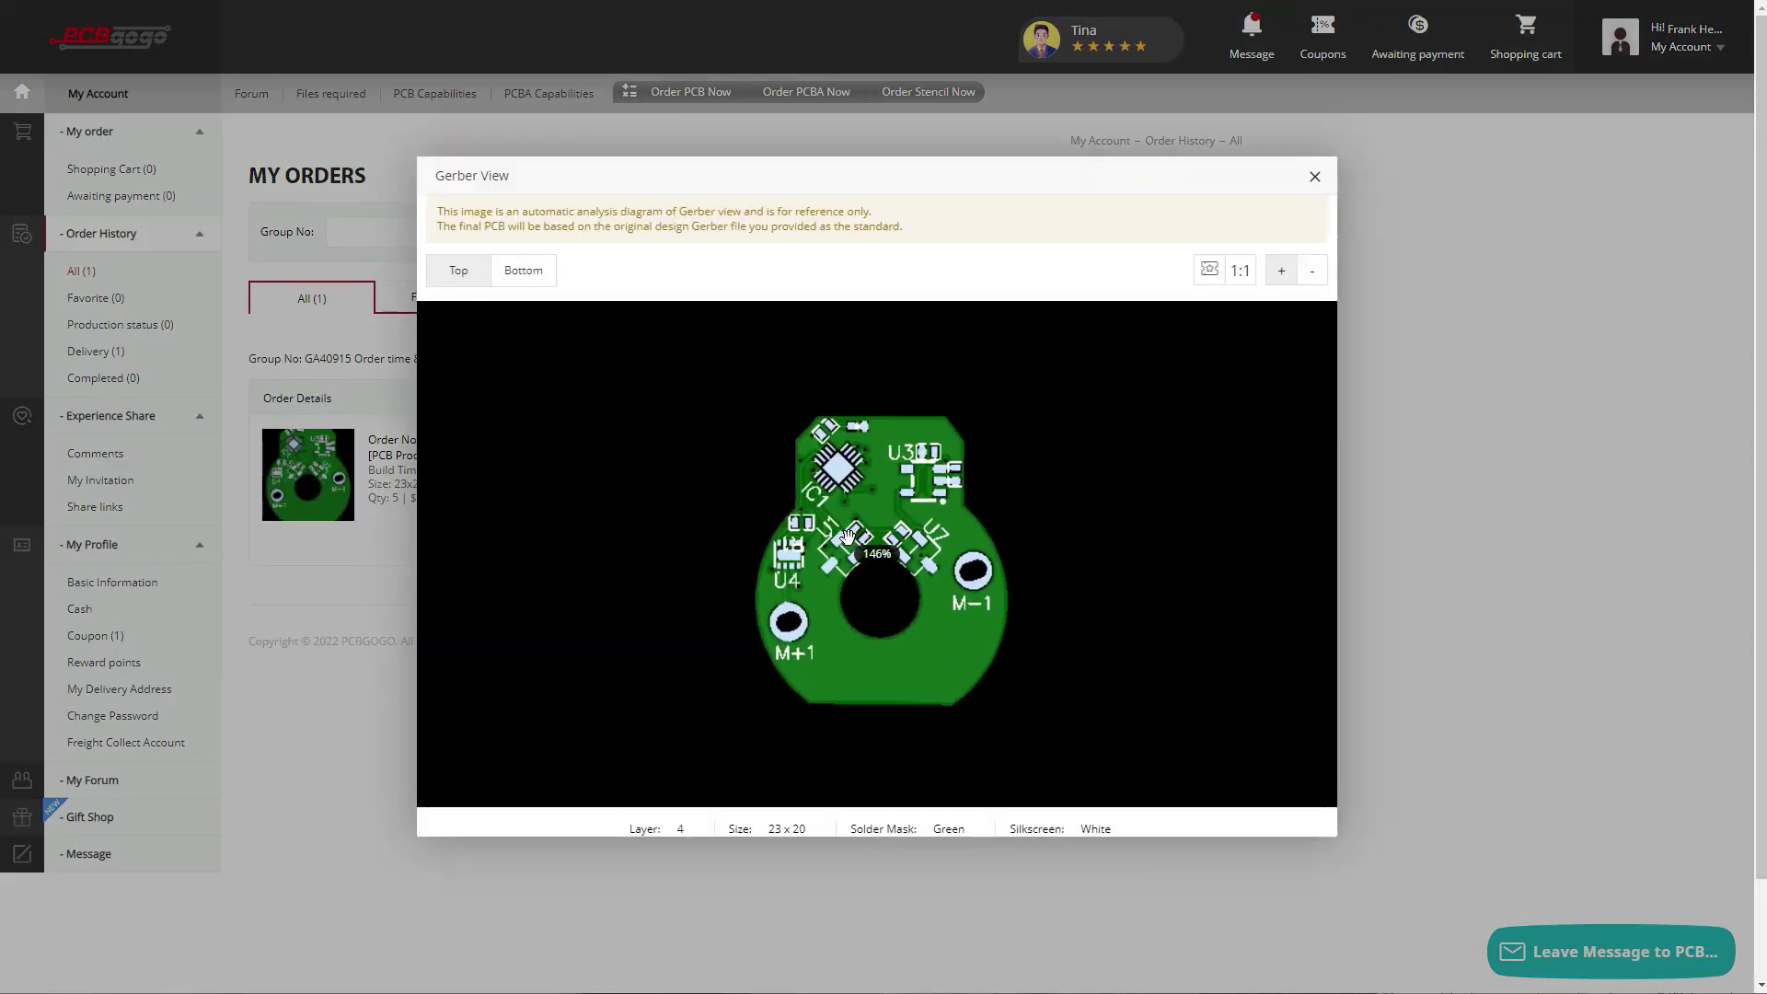
{"action": "scroll", "coordinate": [848, 535], "scroll_direction": "up", "scroll_amount": 1}
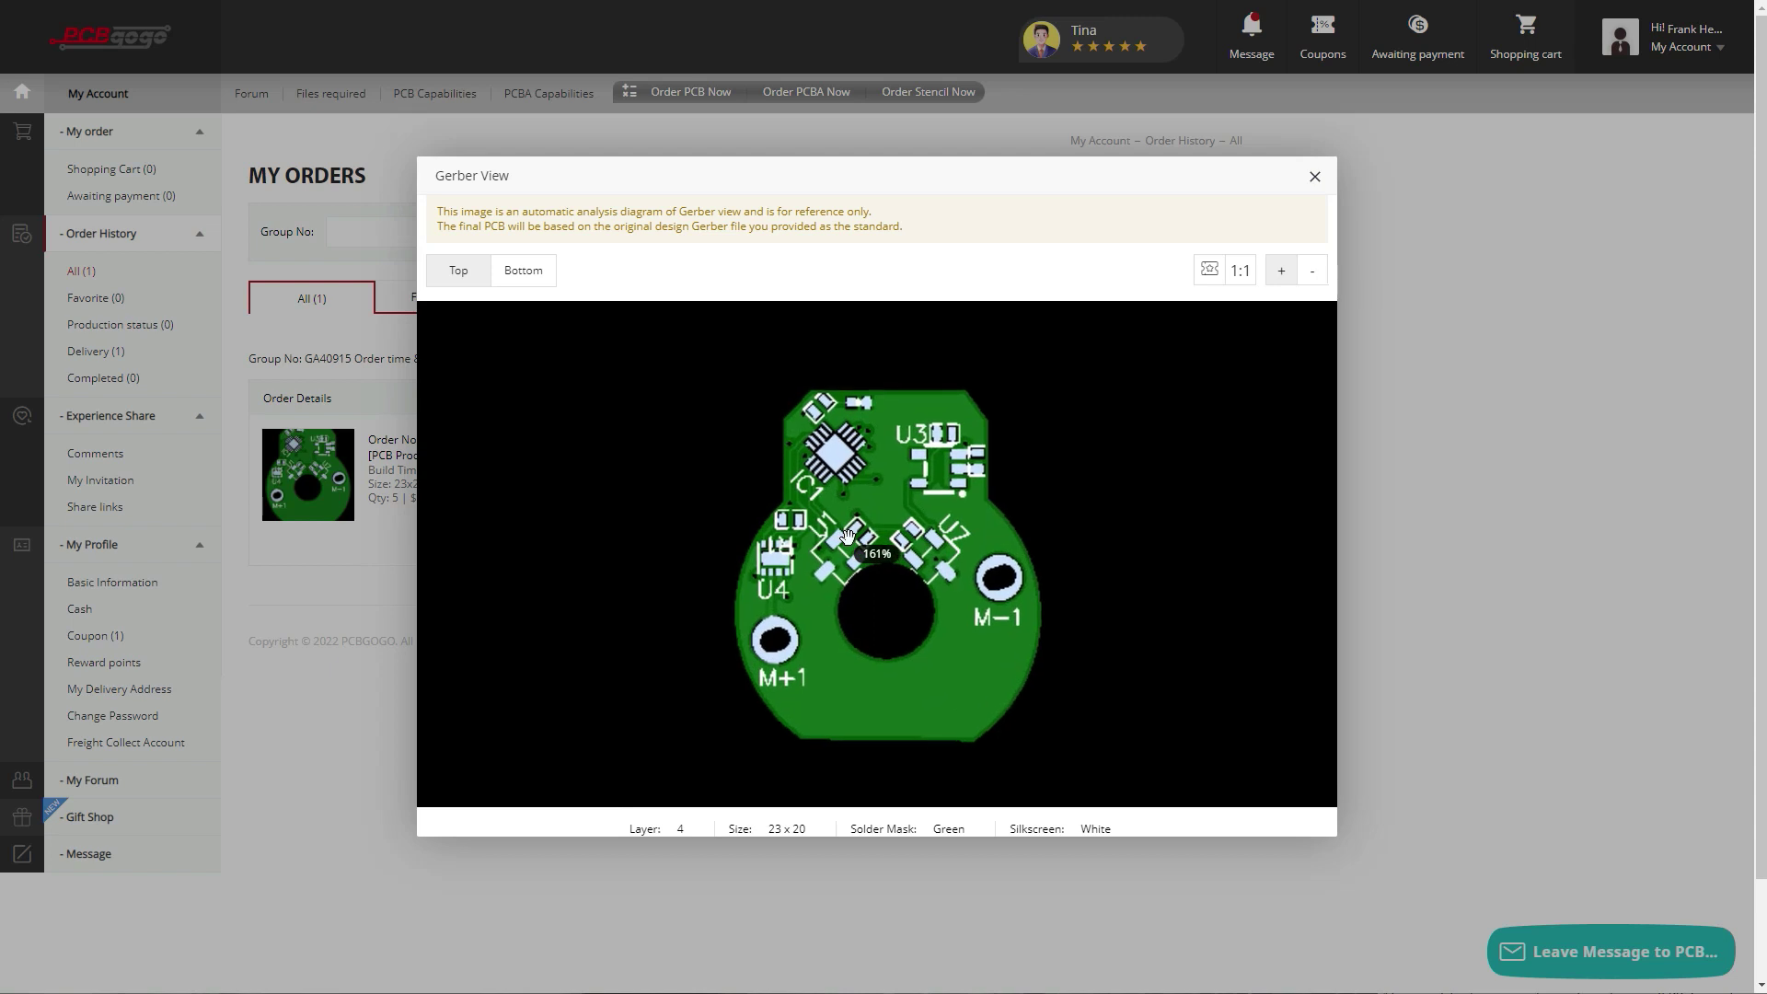
{"action": "left_click", "coordinate": [510, 272]}
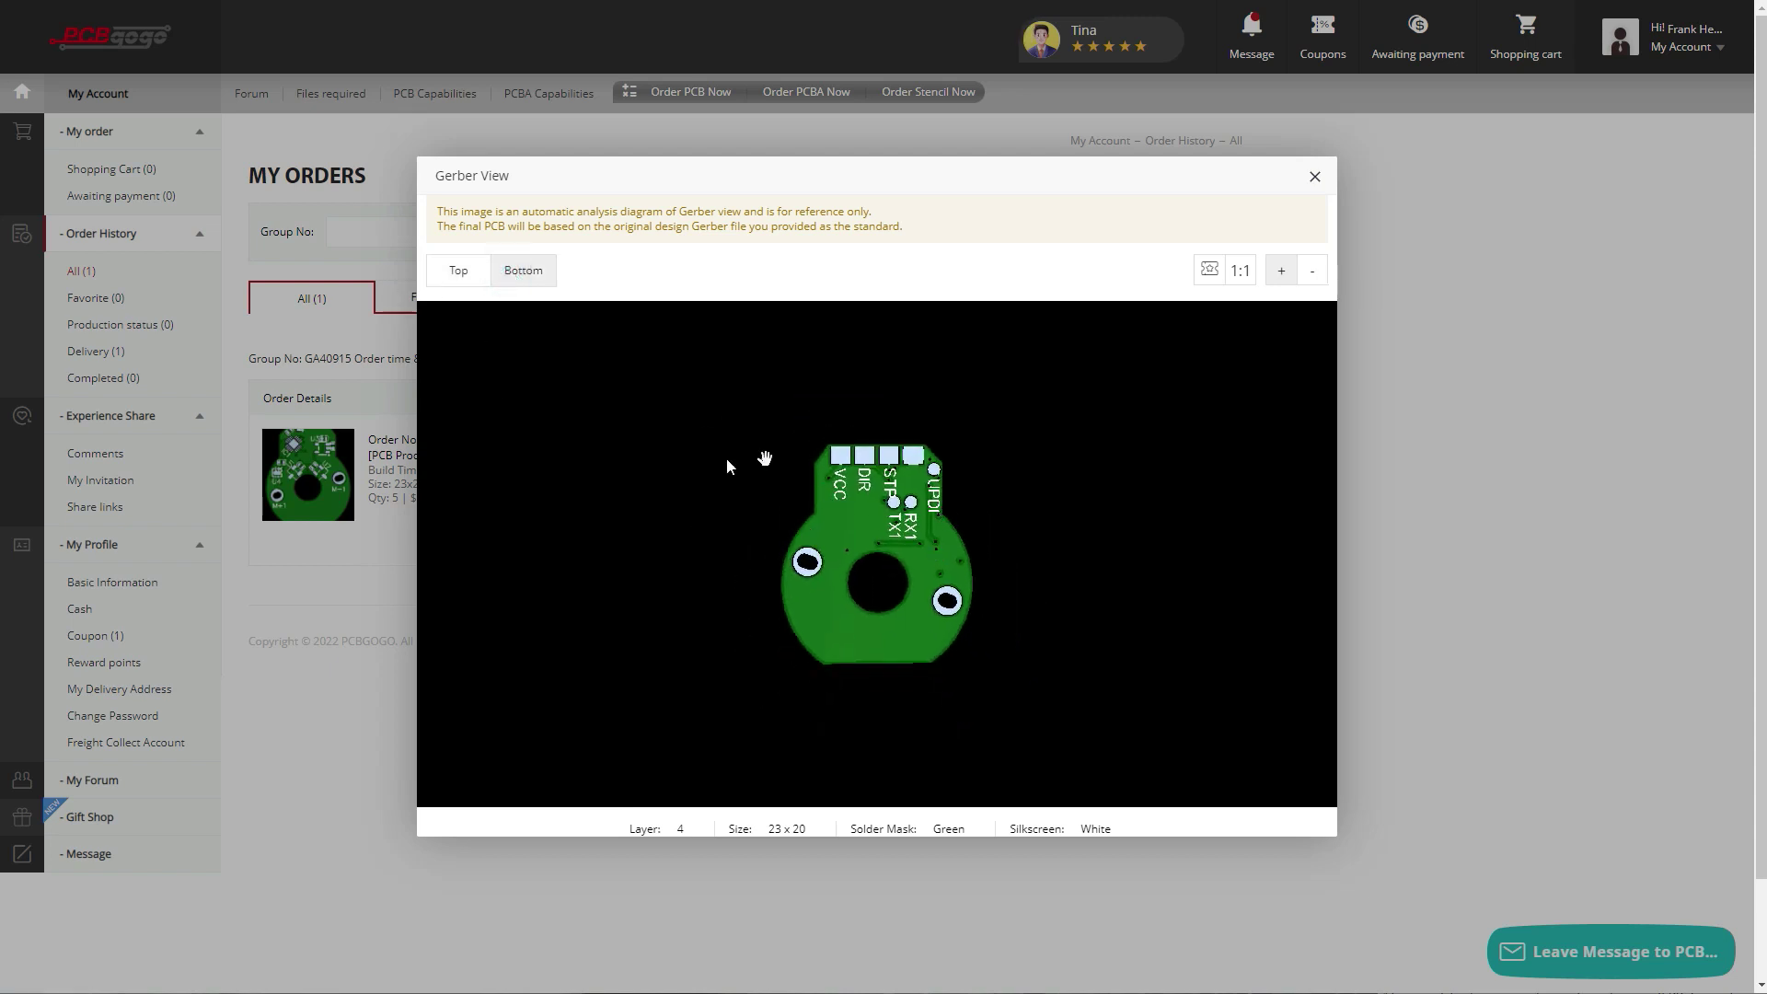
{"action": "left_click", "coordinate": [459, 276]}
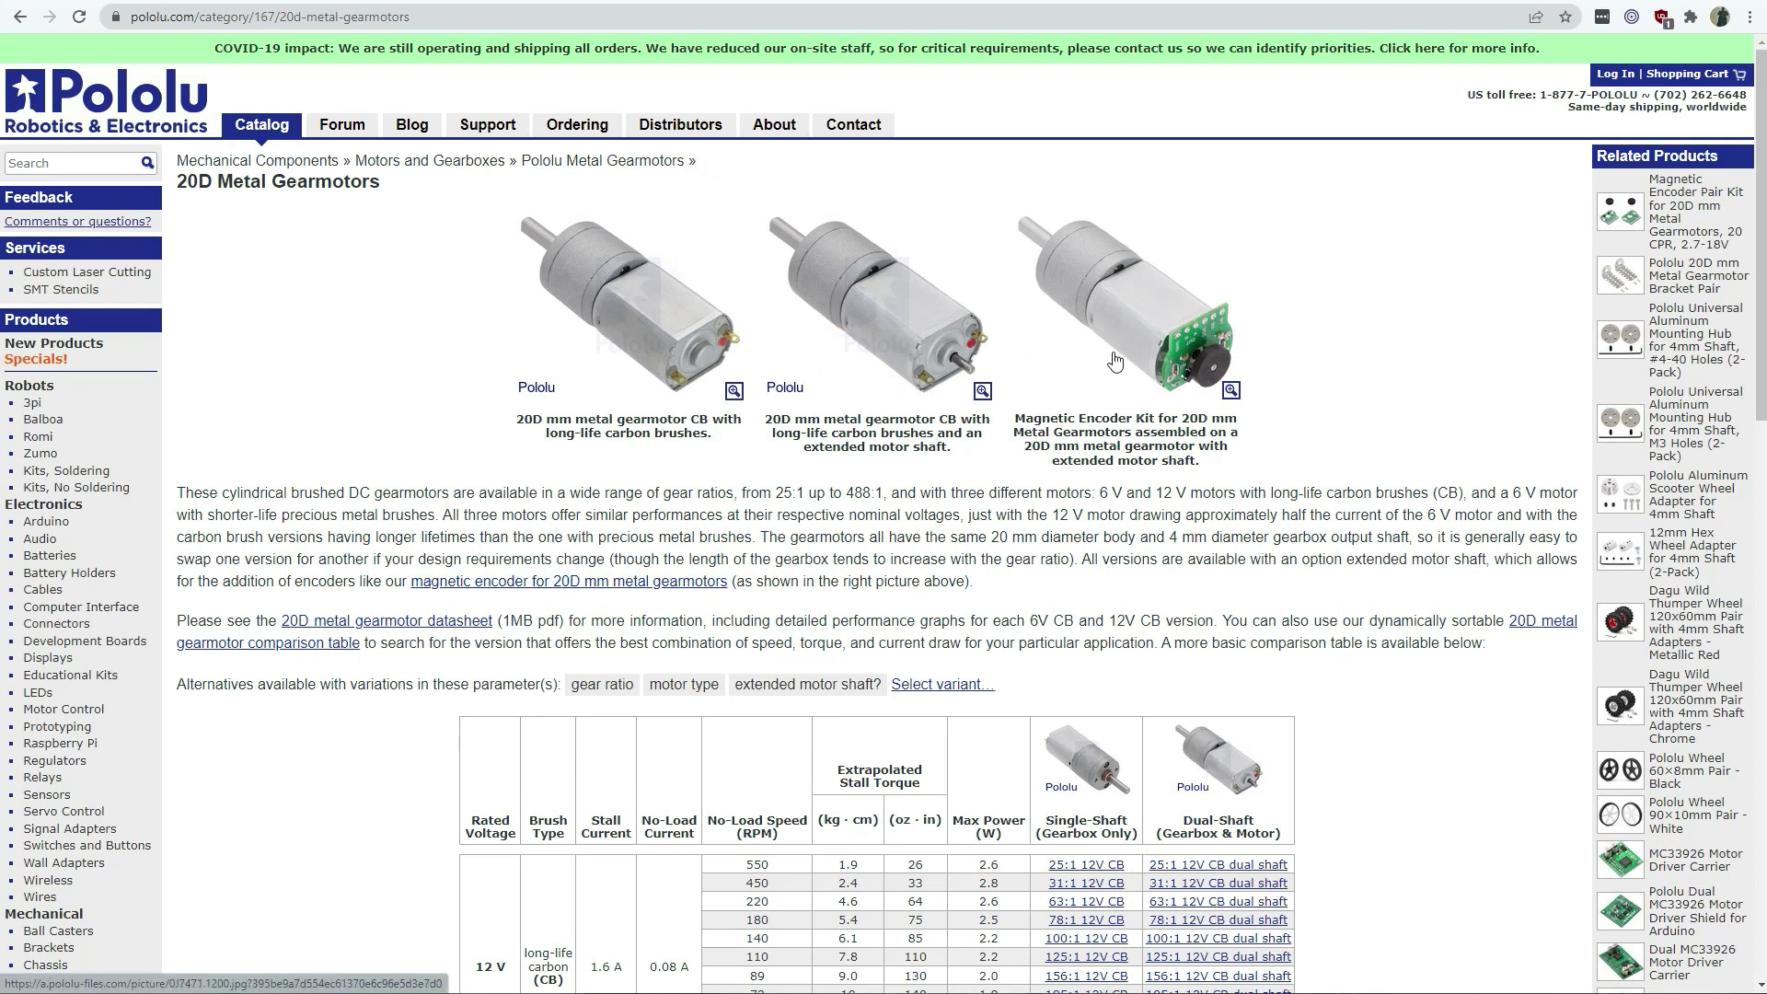
View the enlarged photos of the encoder-kit and extended-shaft 20D motors
{"action": "left_click", "coordinate": [1164, 341]}
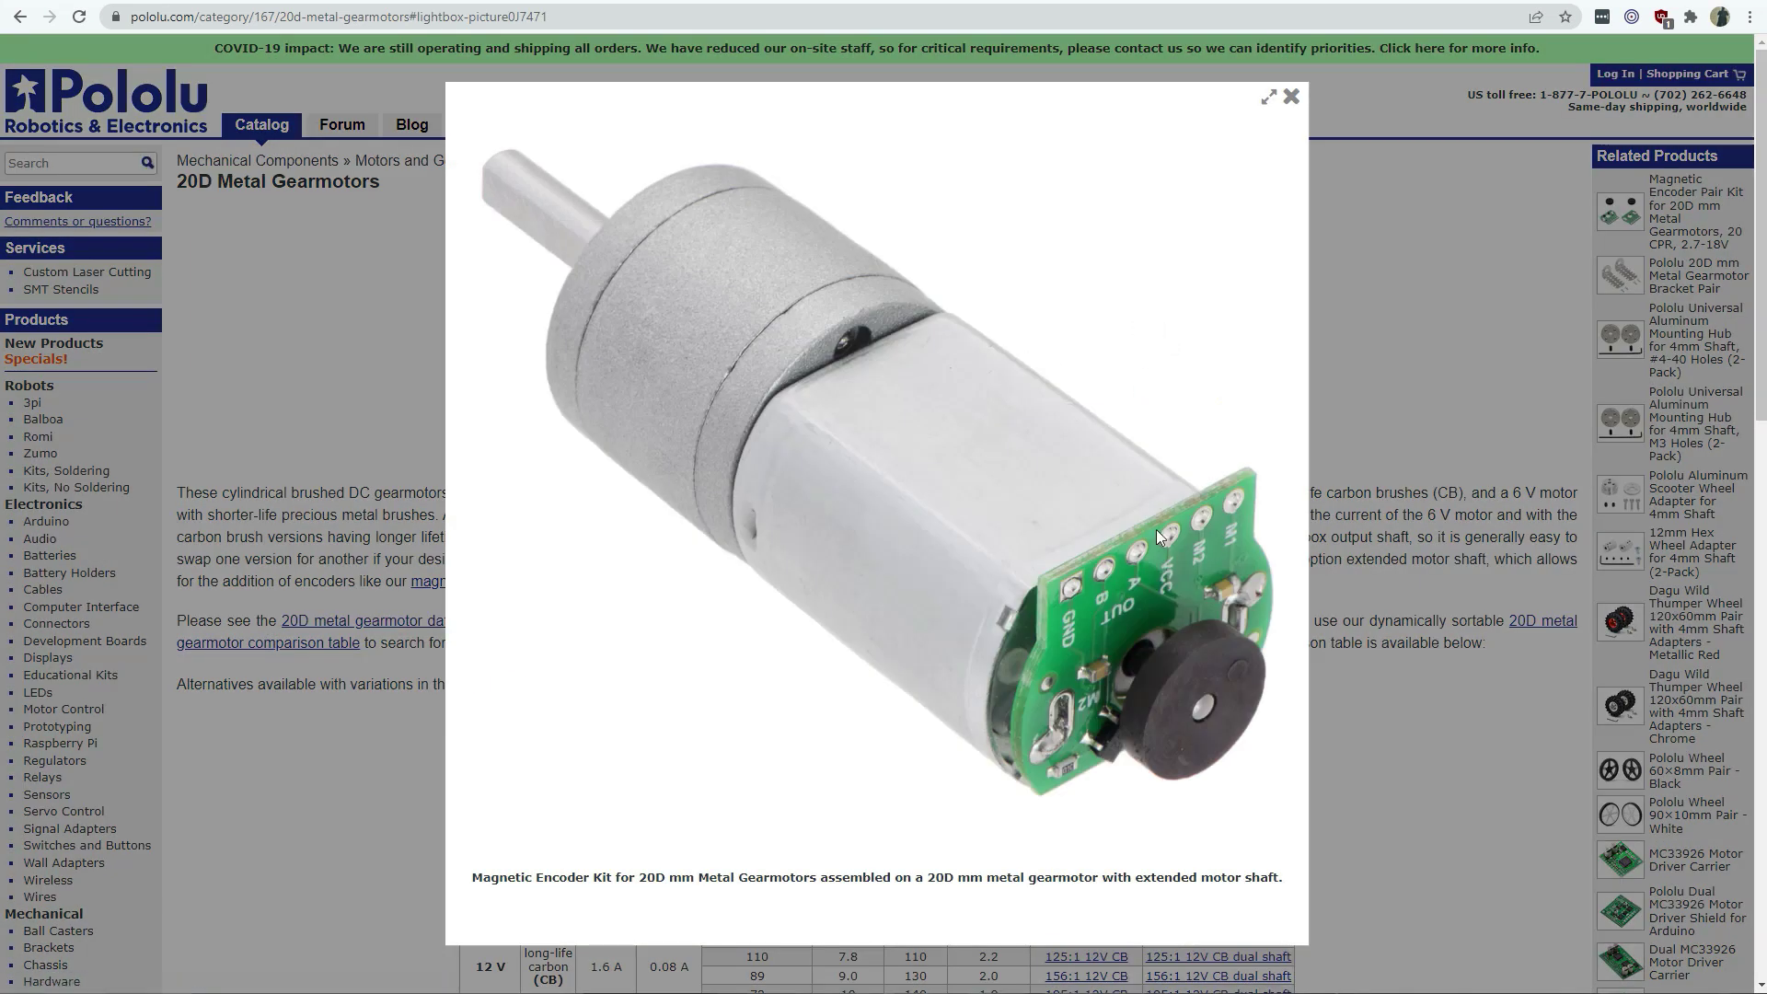
{"action": "left_click", "coordinate": [1291, 96]}
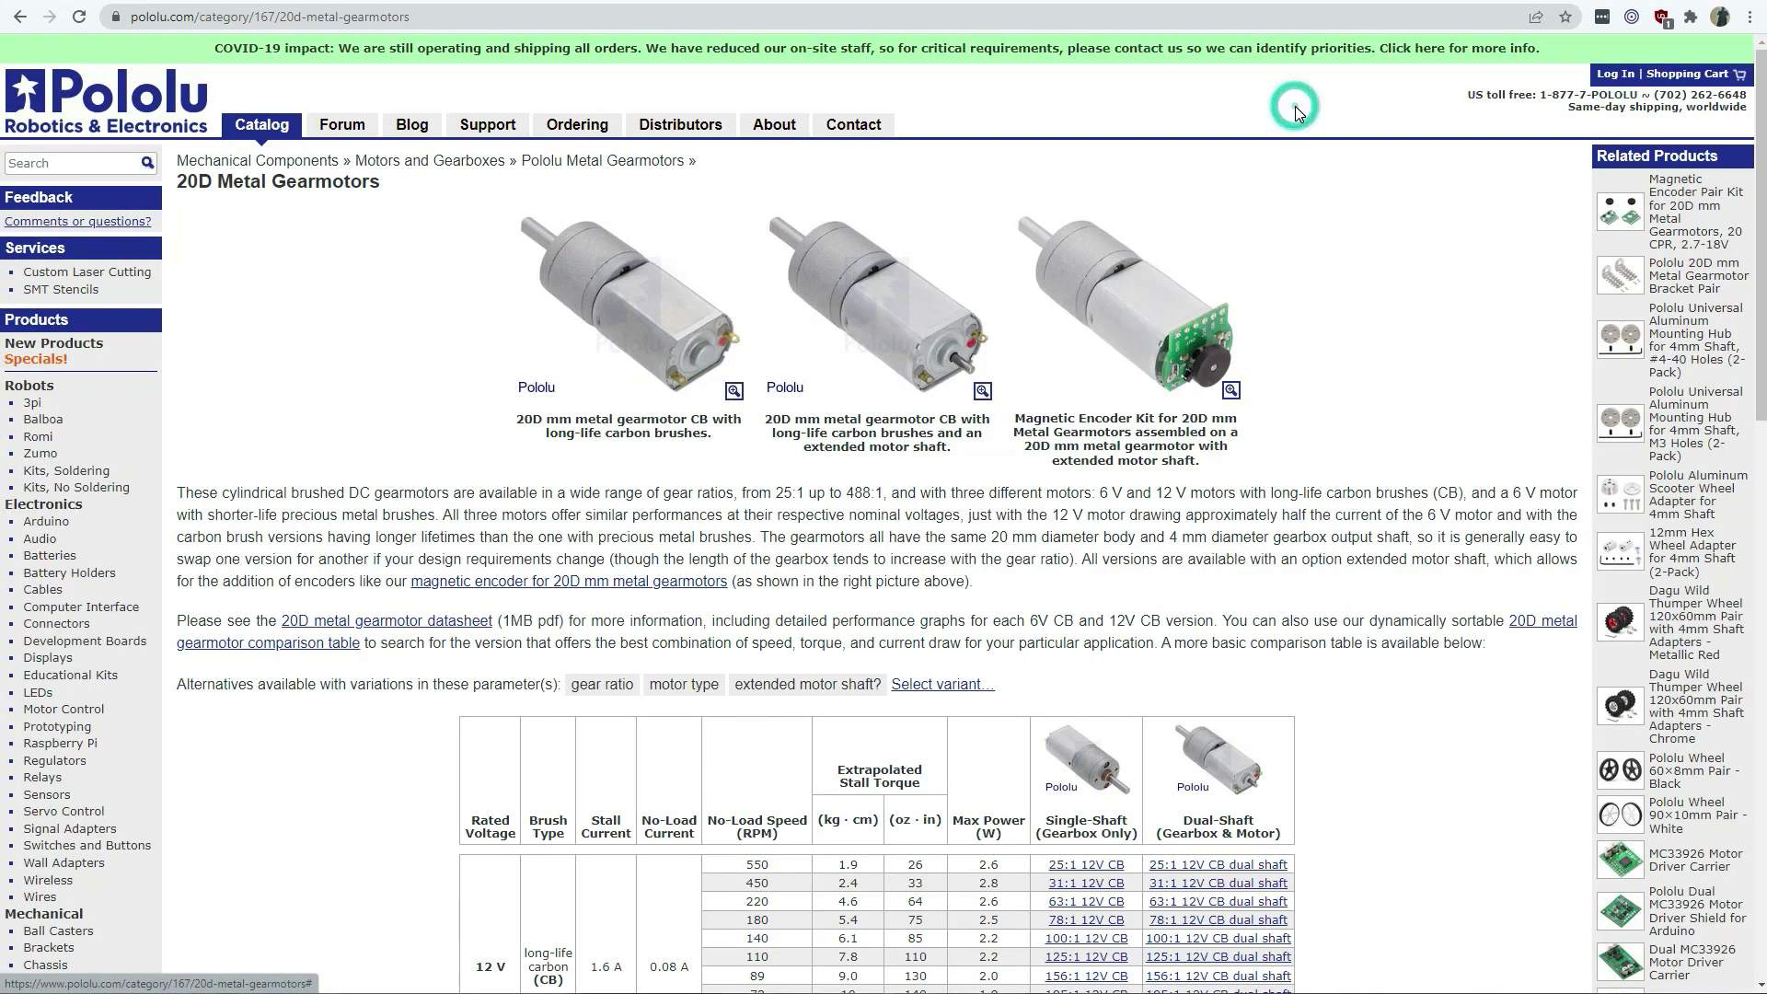
{"action": "left_click", "coordinate": [888, 316]}
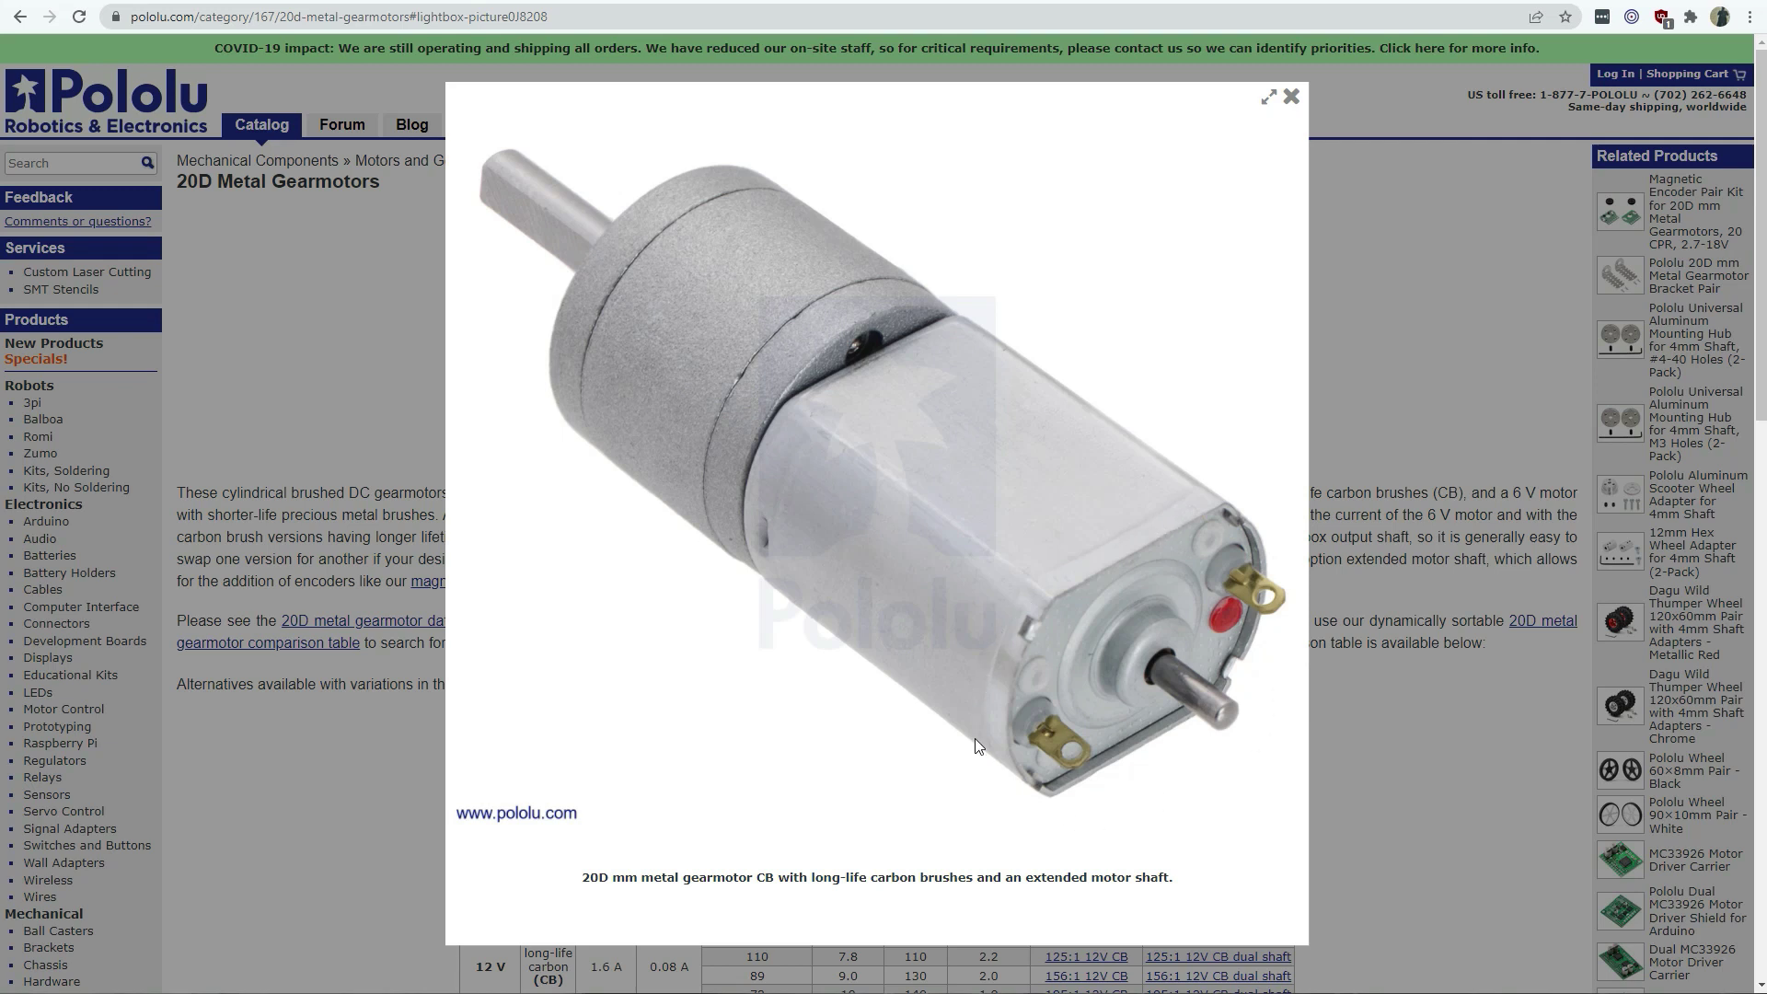
{"action": "left_click", "coordinate": [1290, 97]}
Open the product page for the 100:1 Metal Gearmotor 20Dx44L mm 6V CB
{"action": "scroll", "coordinate": [1155, 433], "scroll_direction": "down", "scroll_amount": 4}
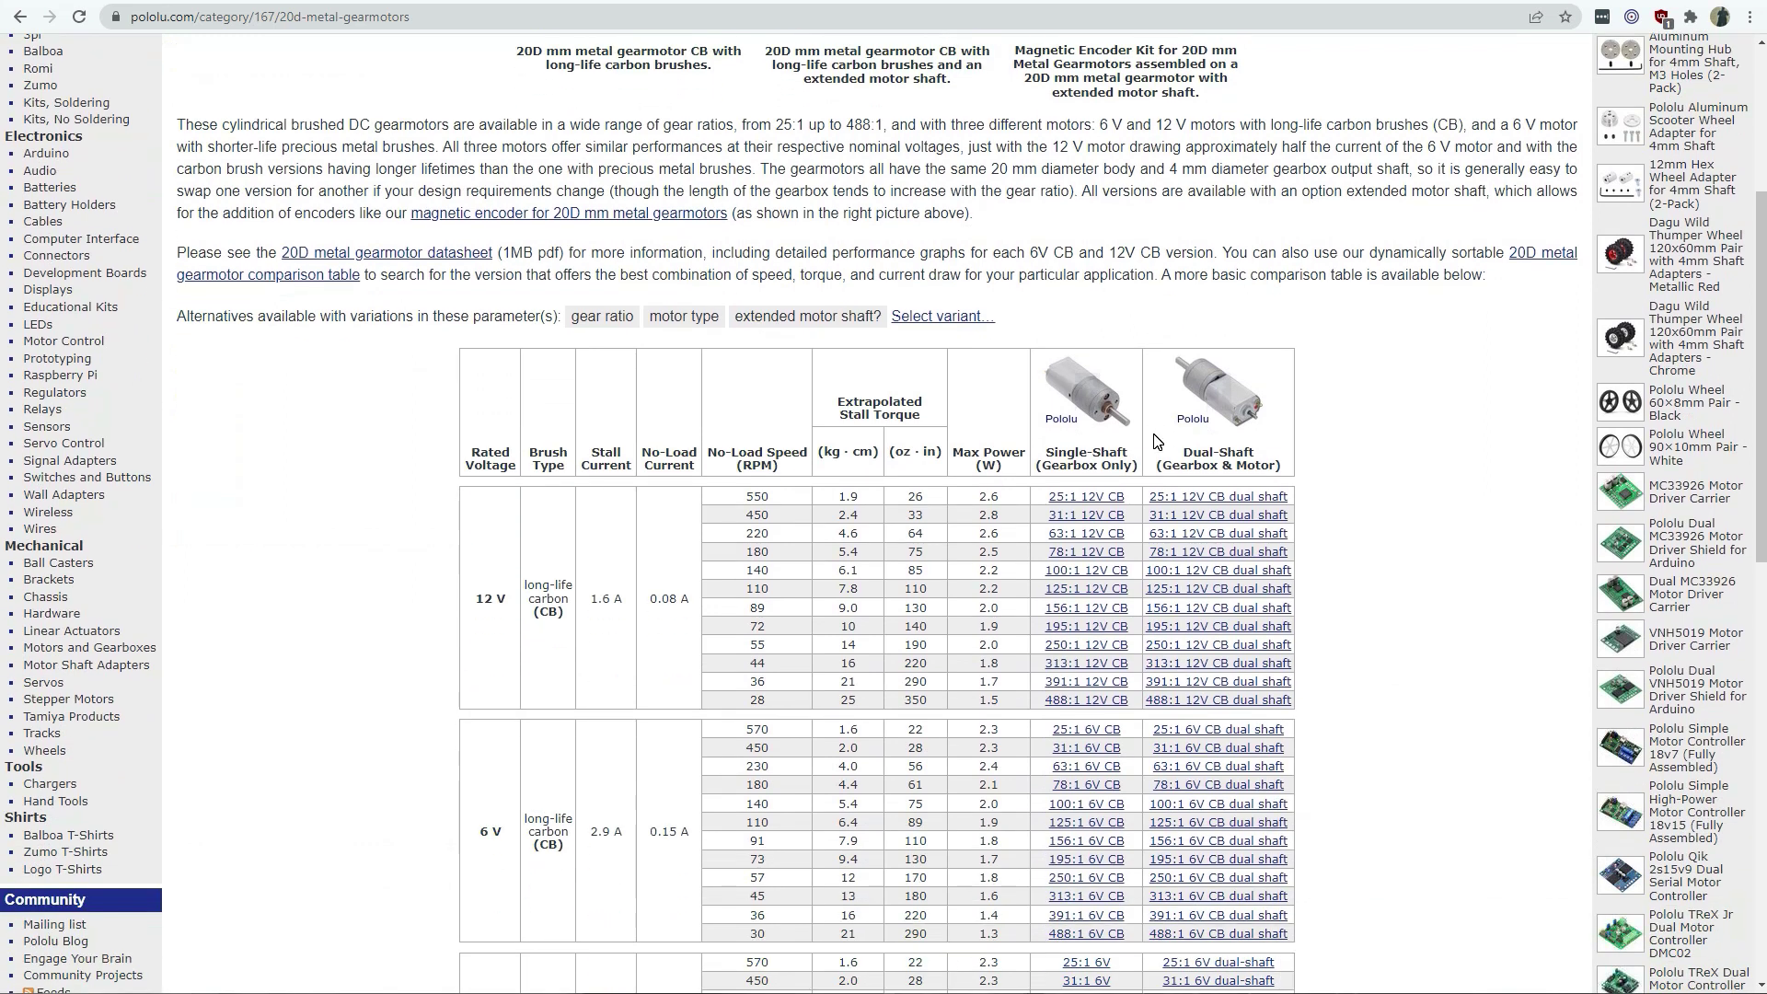
{"action": "scroll", "coordinate": [1157, 441], "scroll_direction": "down", "scroll_amount": 4}
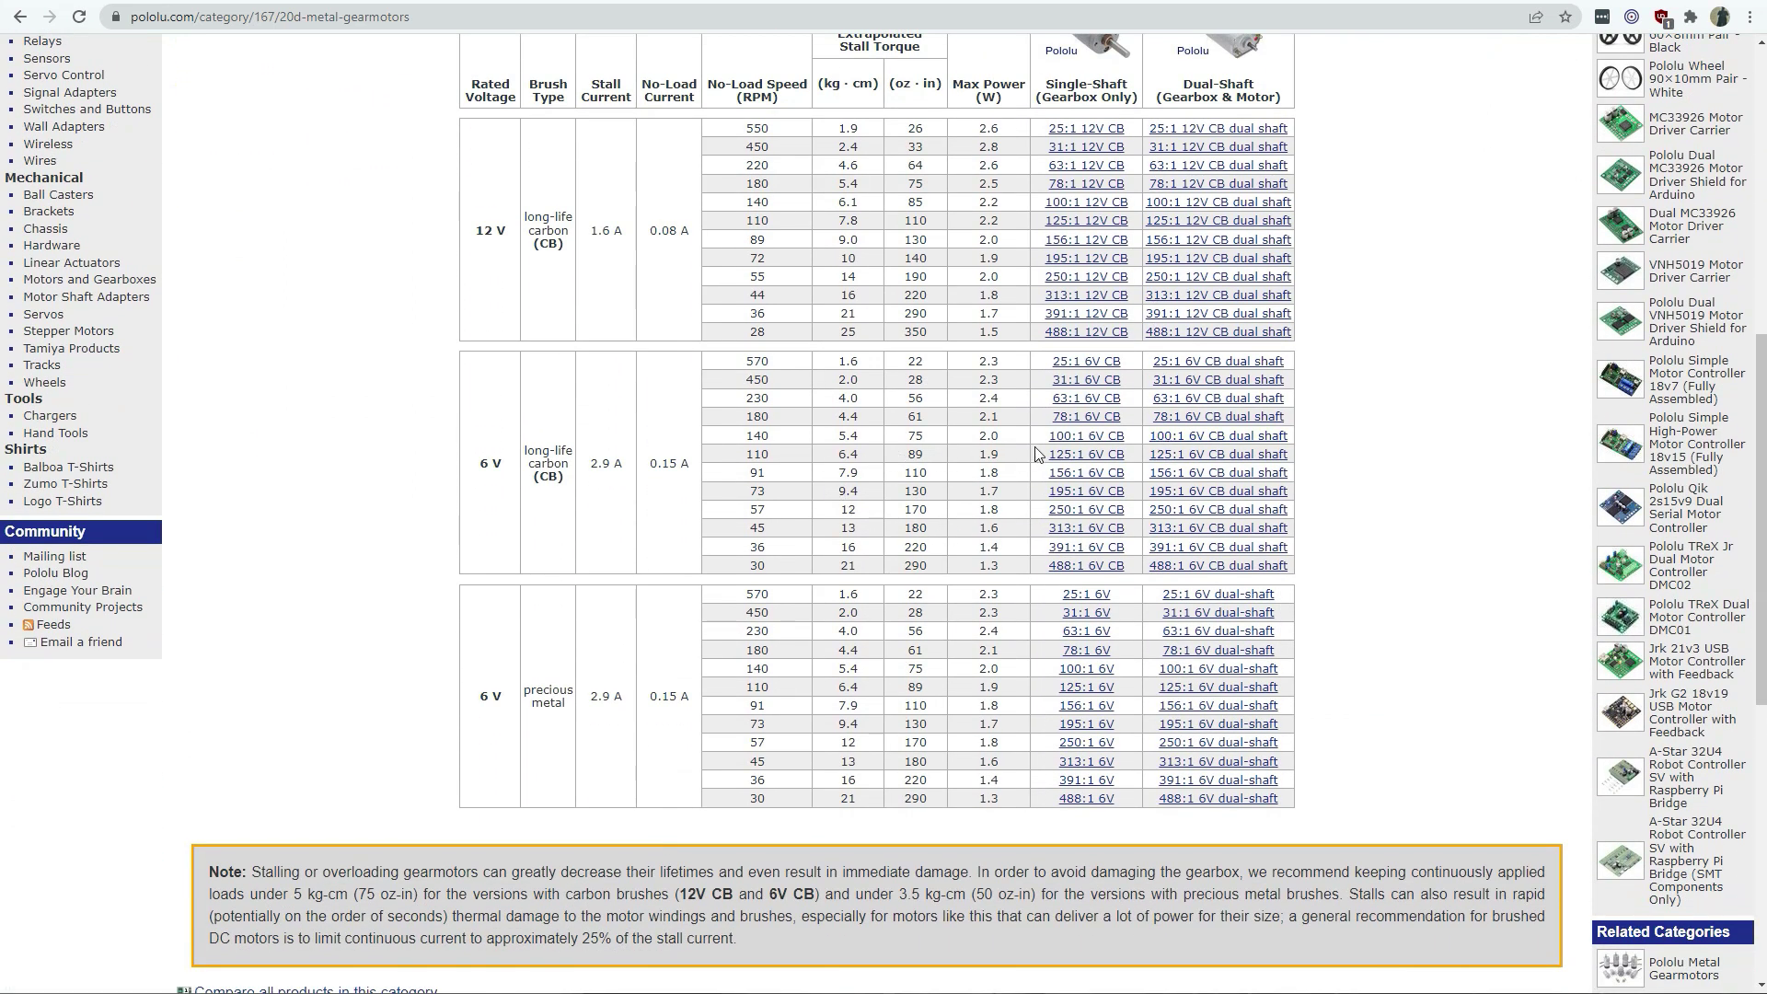
{"action": "left_click", "coordinate": [1083, 437]}
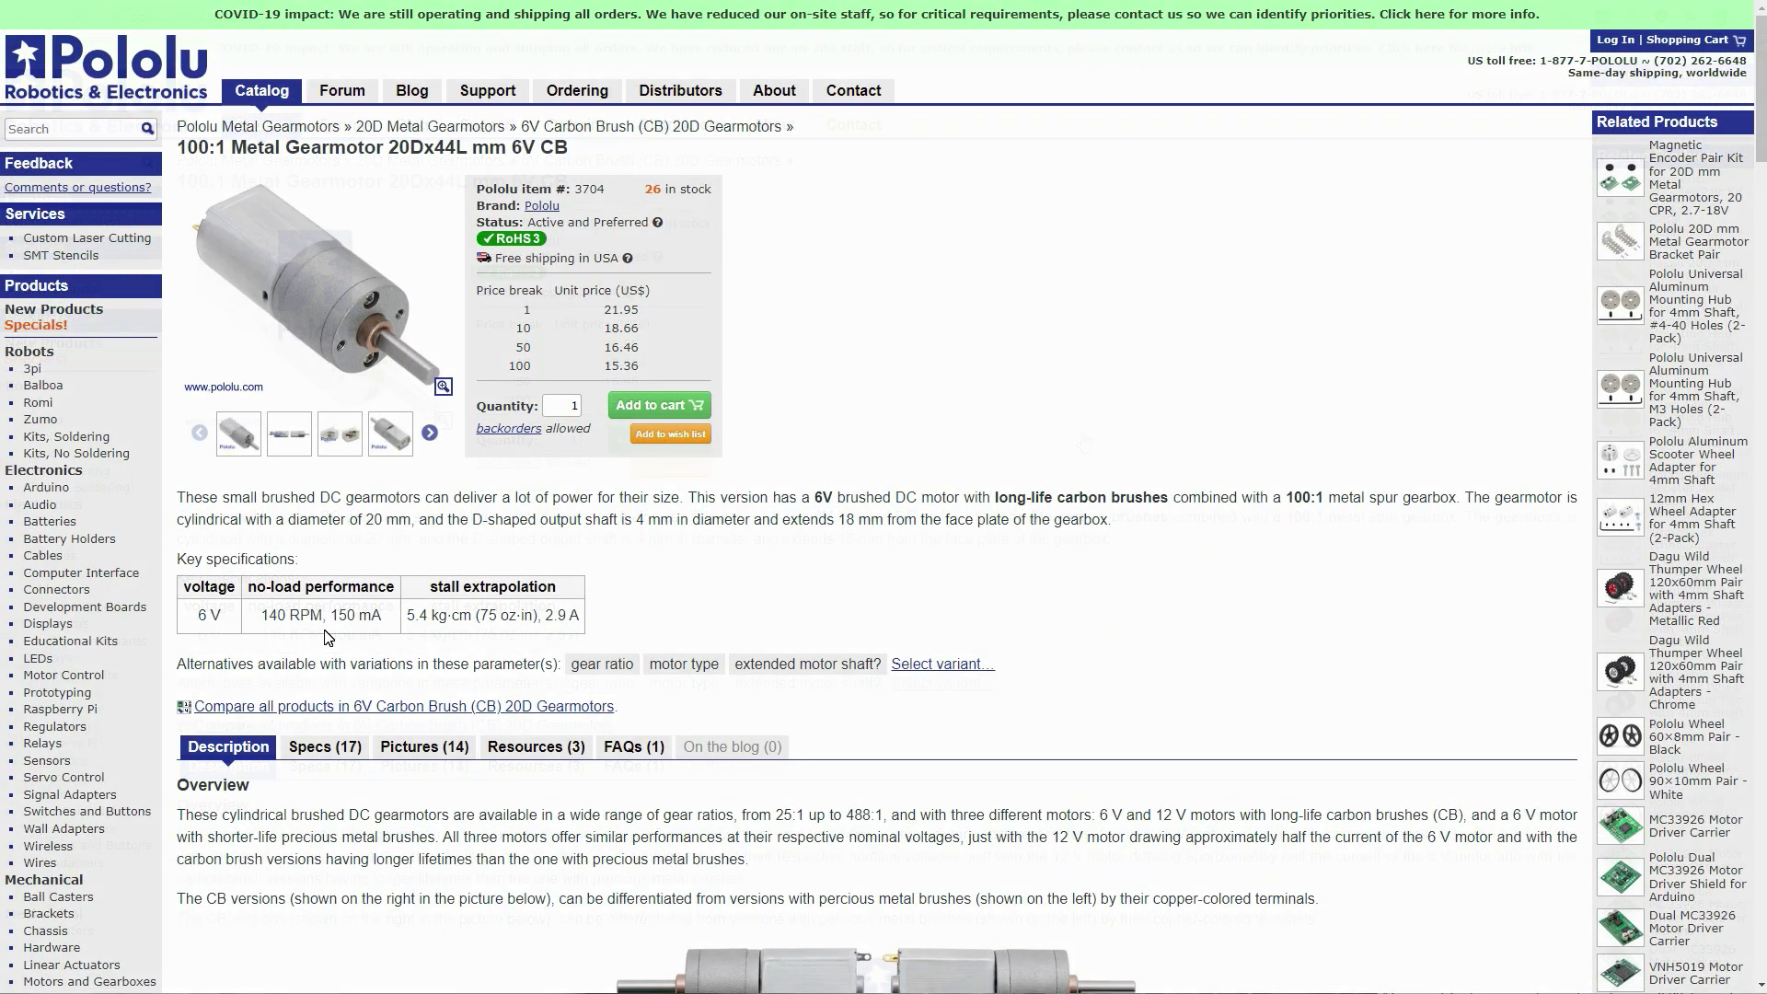
{"action": "scroll", "coordinate": [324, 637], "scroll_direction": "up", "scroll_amount": 2, "text": "ctrl"}
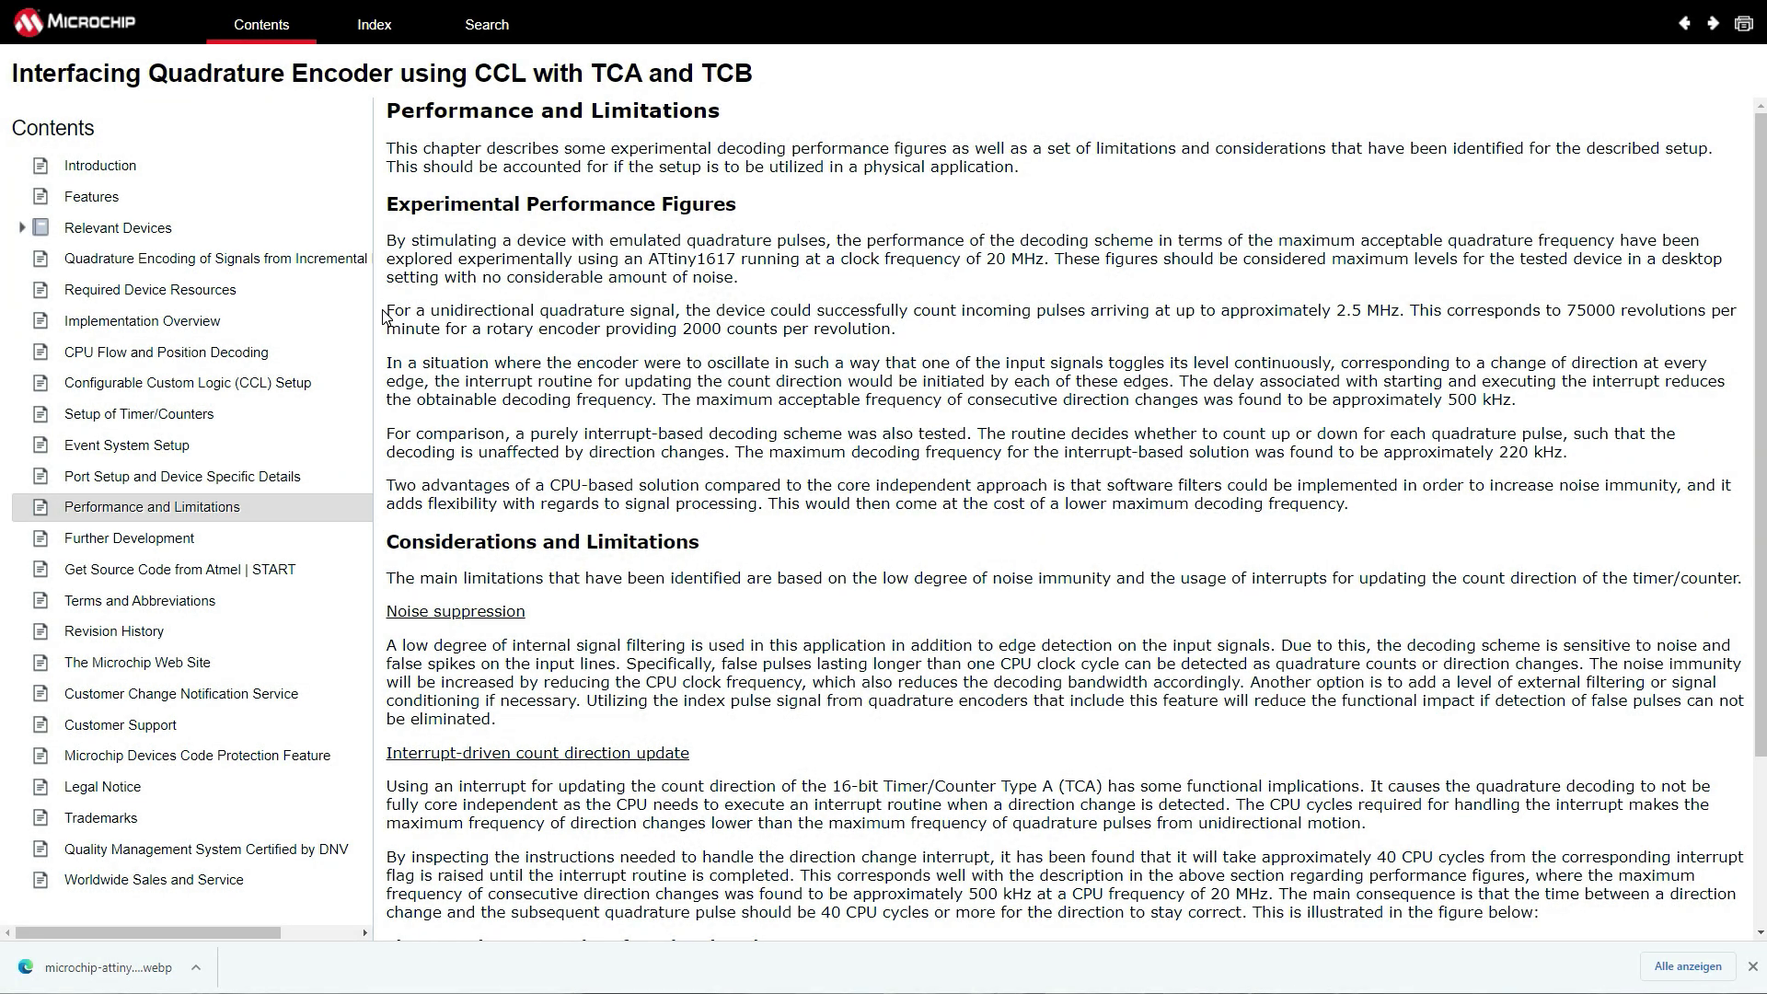
Highlight the unidirectional decoding speed paragraph in Performance and Limitations, then clear it
{"action": "left_click_drag", "start_coordinate": [386, 313], "coordinate": [991, 335]}
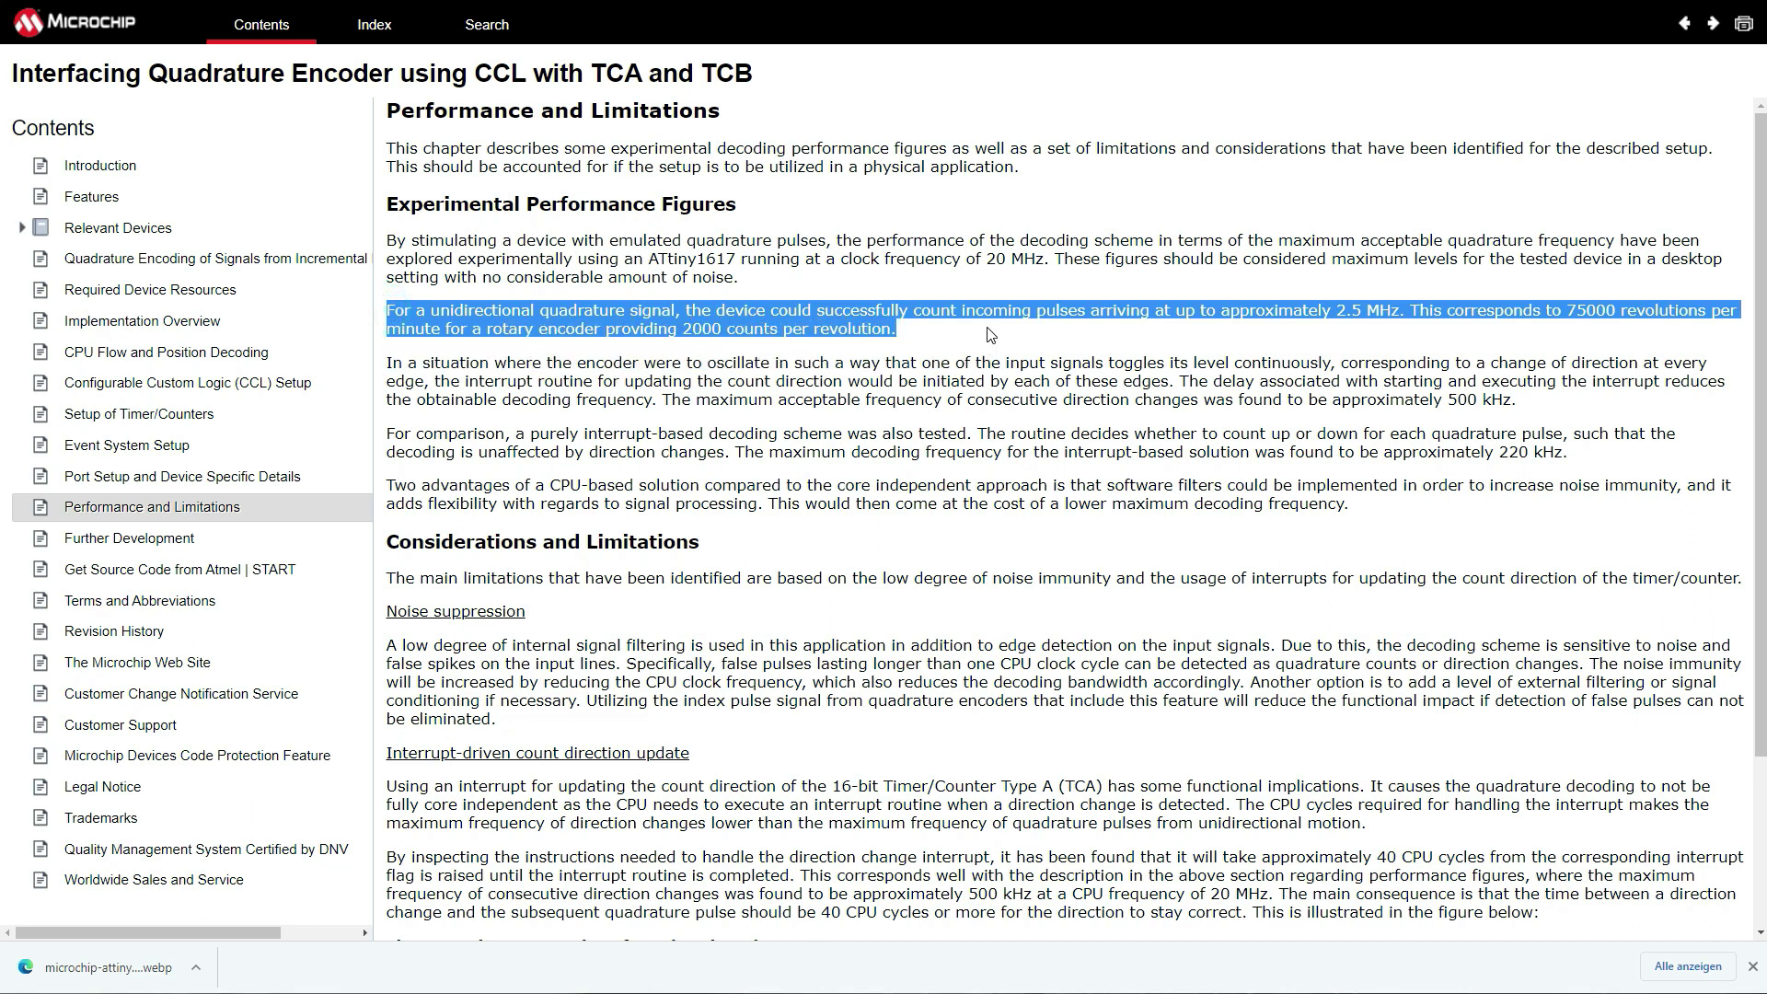
{"action": "scroll", "coordinate": [1050, 348], "scroll_direction": "up", "scroll_amount": 2, "text": "ctrl"}
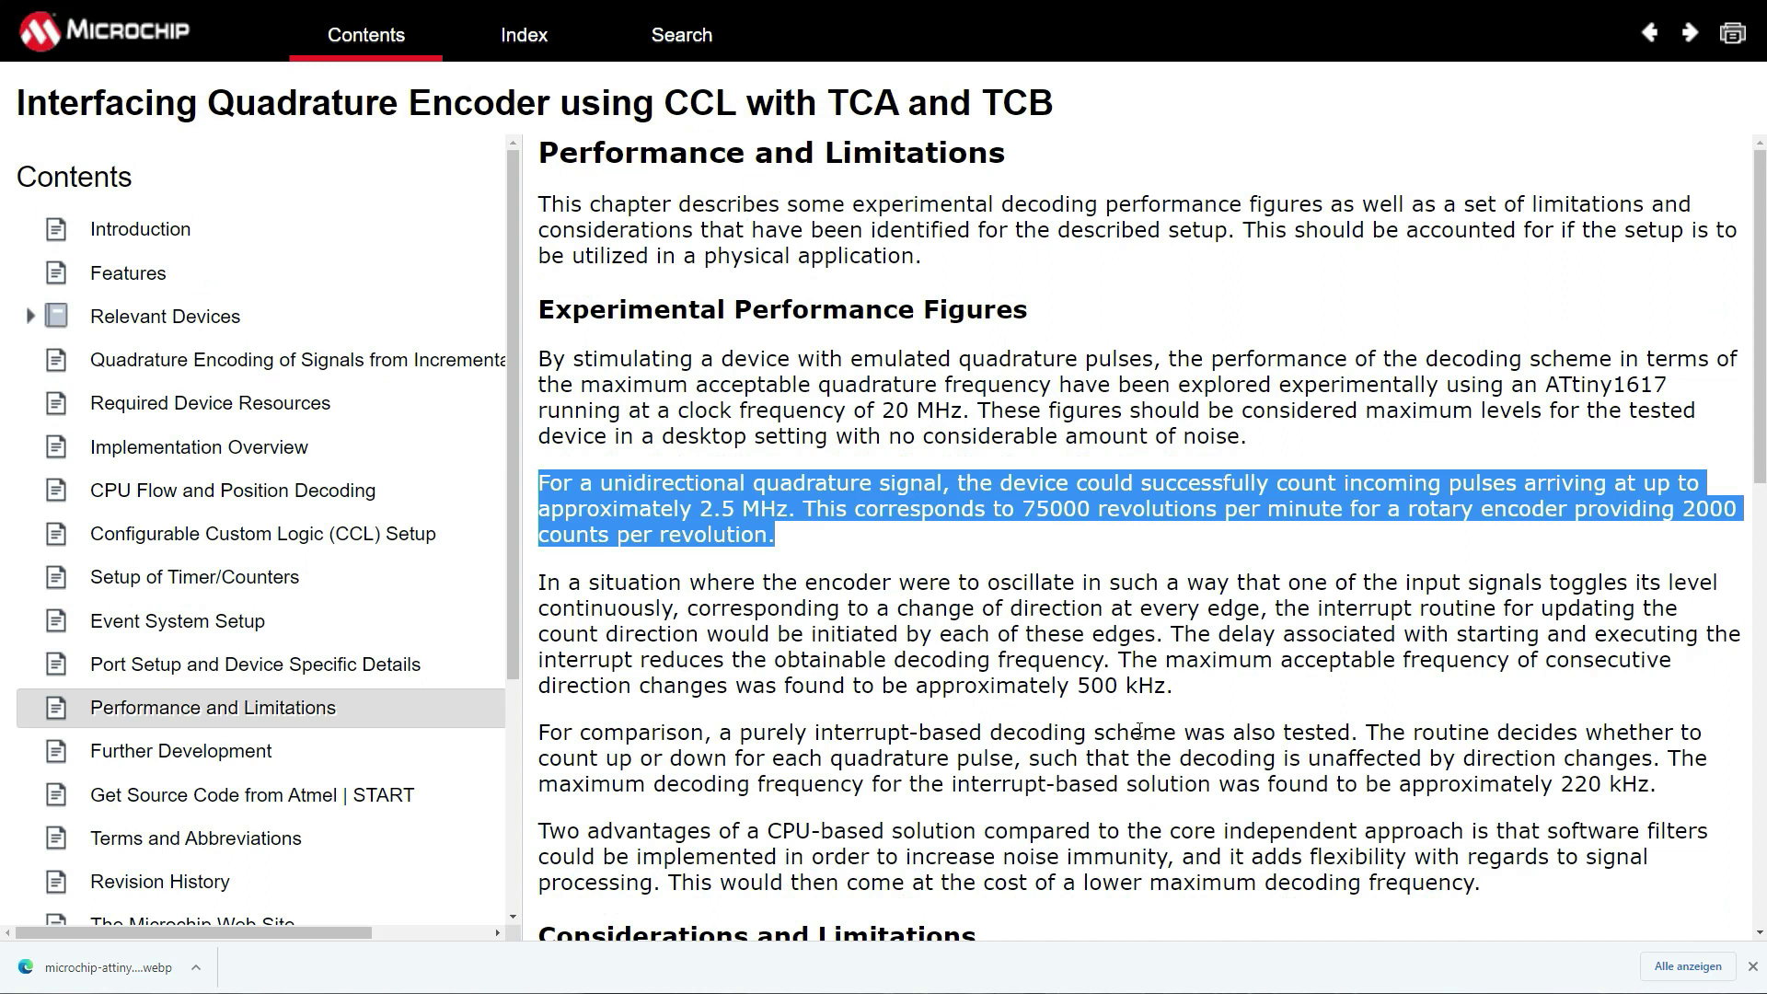
{"action": "left_click", "coordinate": [1133, 661]}
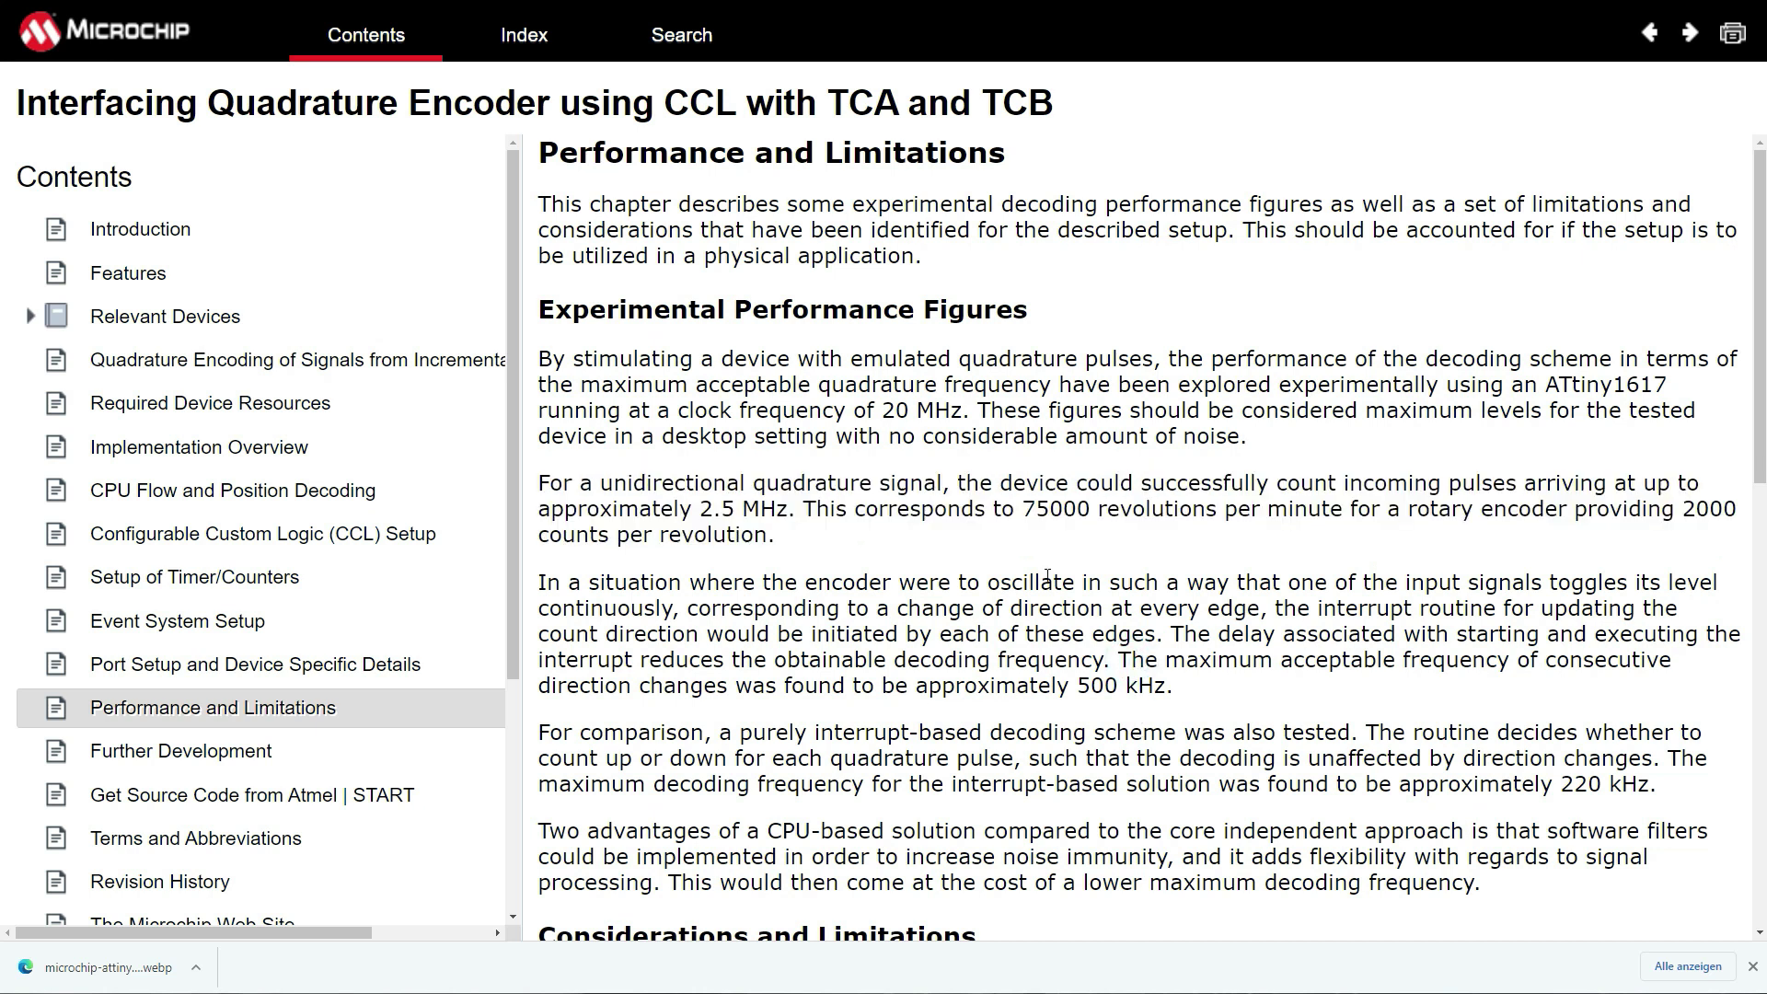
Highlight the 75000 rpm and 2000 counts figures in the note
{"action": "double_click", "coordinate": [1054, 510]}
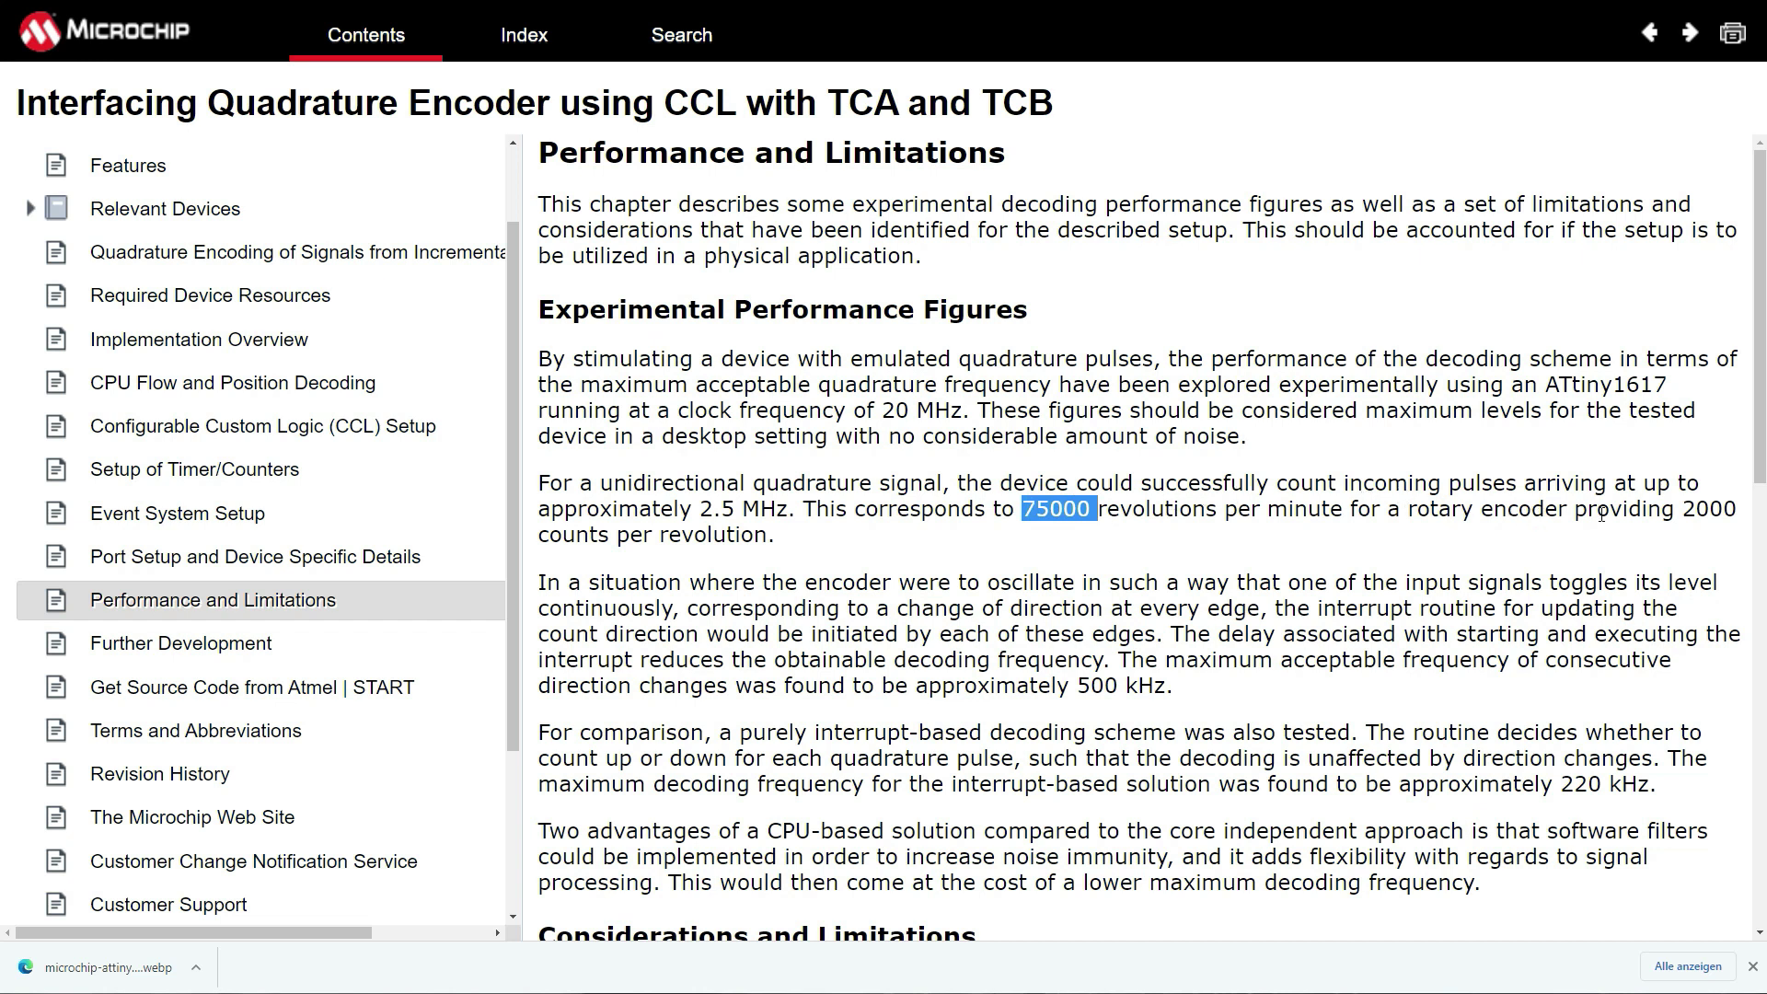
{"action": "double_click", "coordinate": [568, 536]}
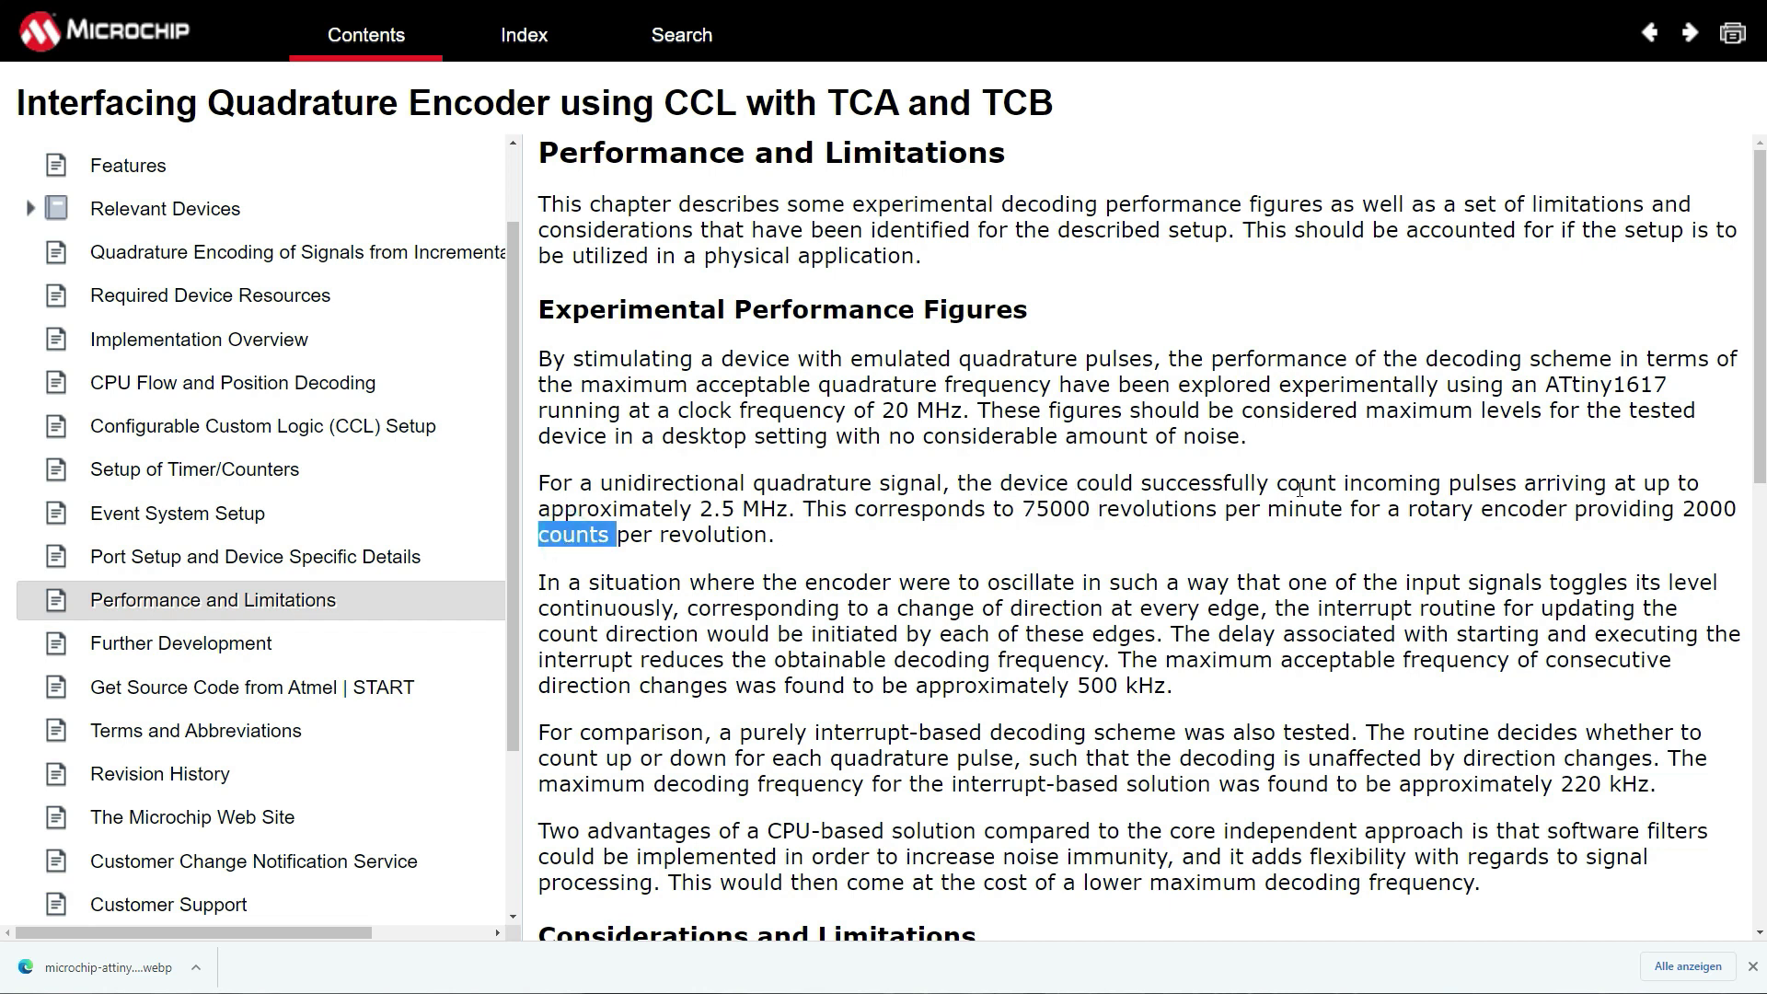
{"action": "left_click", "coordinate": [1680, 501]}
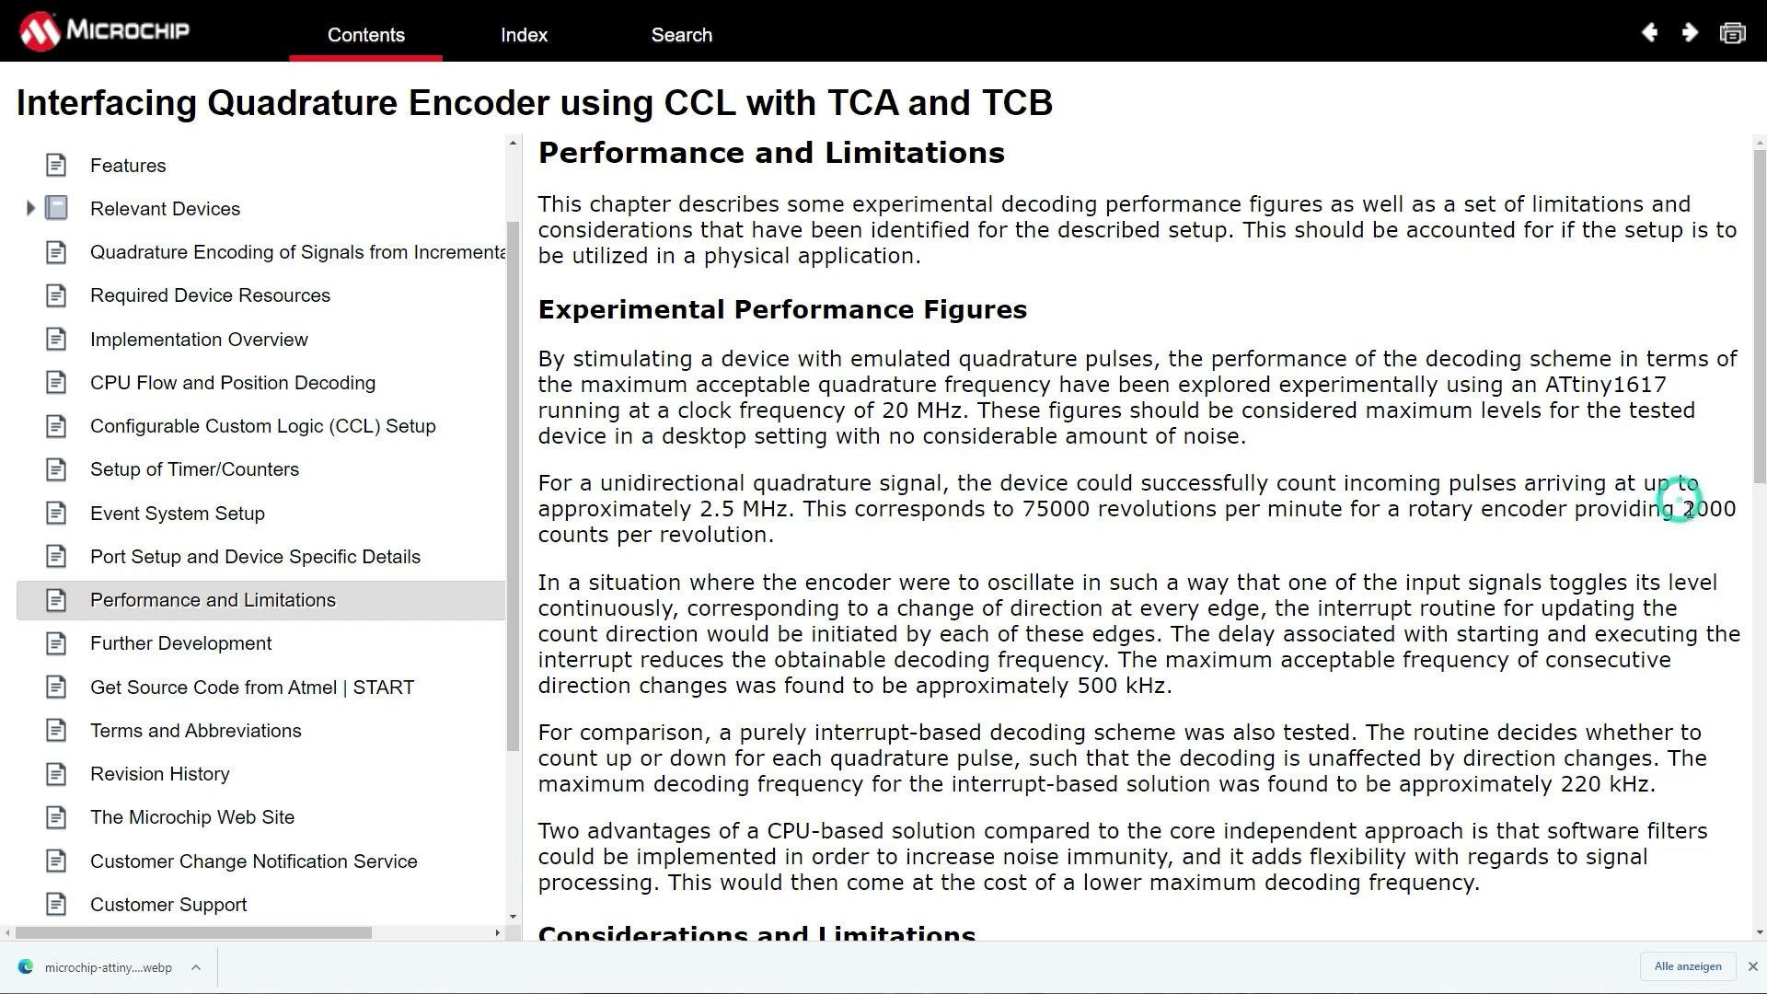
{"action": "double_click", "coordinate": [1689, 508]}
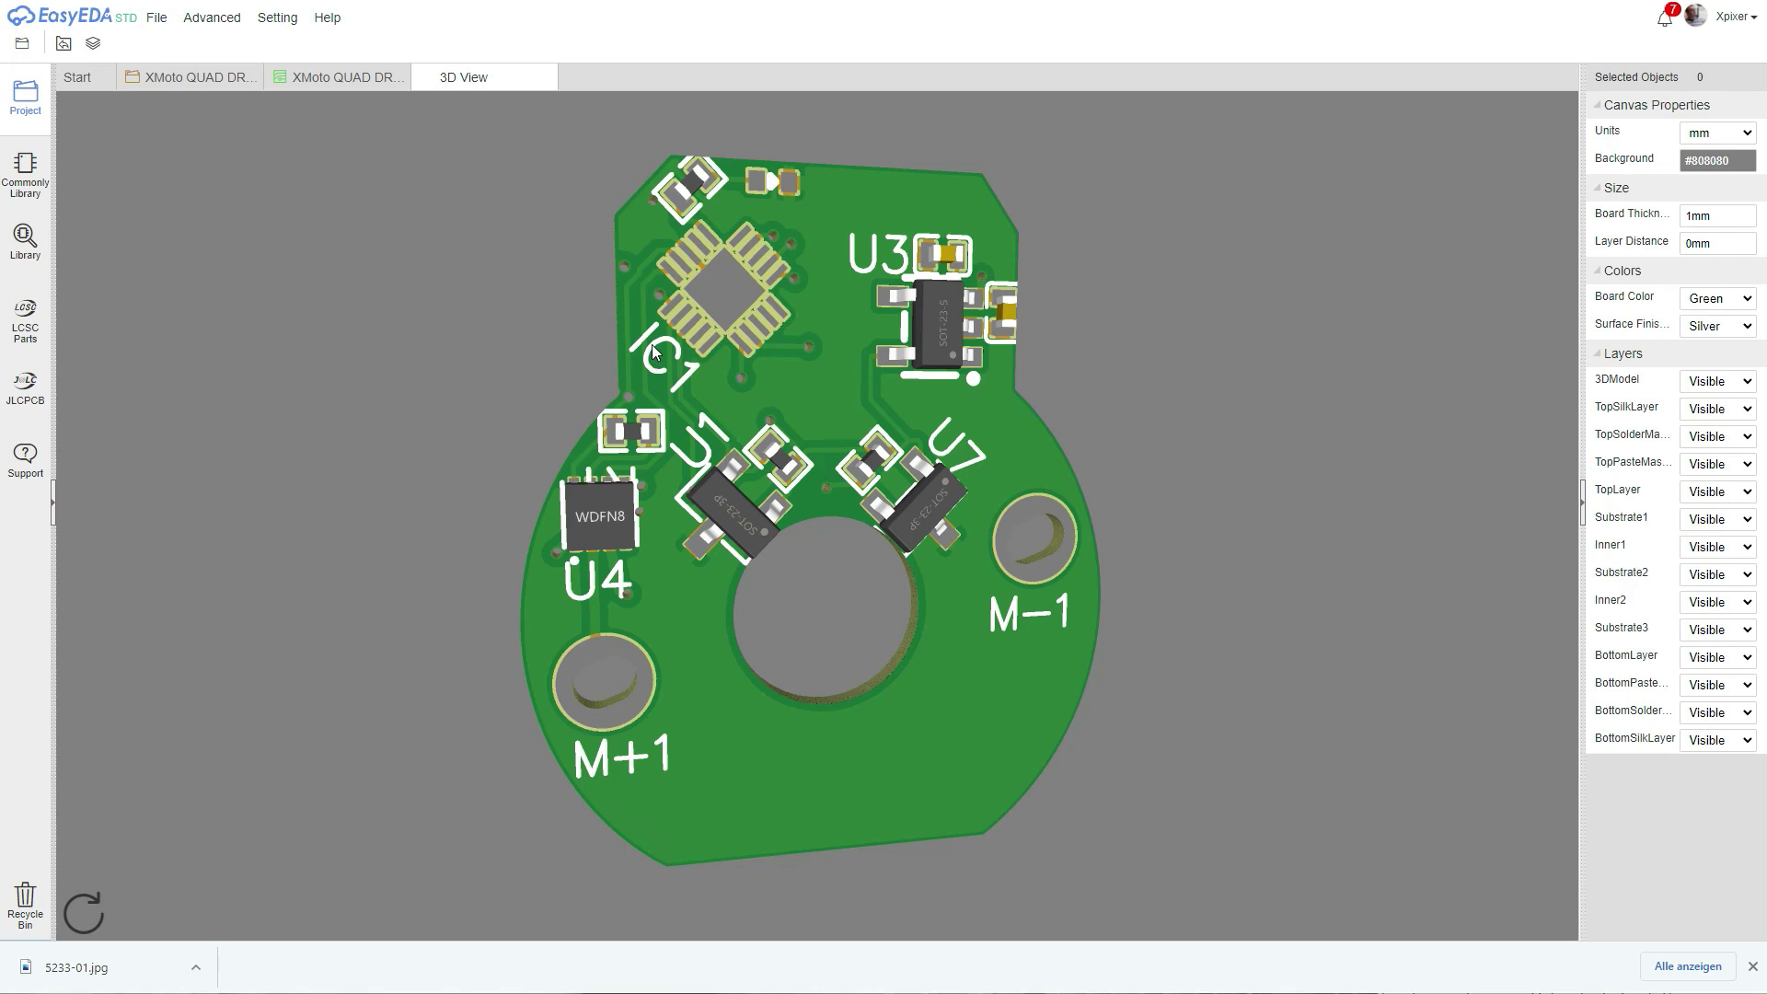
Orbit the 3D XMoto board through top-down, back-side and right-edge views to inspect components
{"action": "left_click_drag", "start_coordinate": [647, 337], "coordinate": [1074, 387]}
{"action": "scroll", "coordinate": [763, 381], "scroll_direction": "up", "scroll_amount": 5}
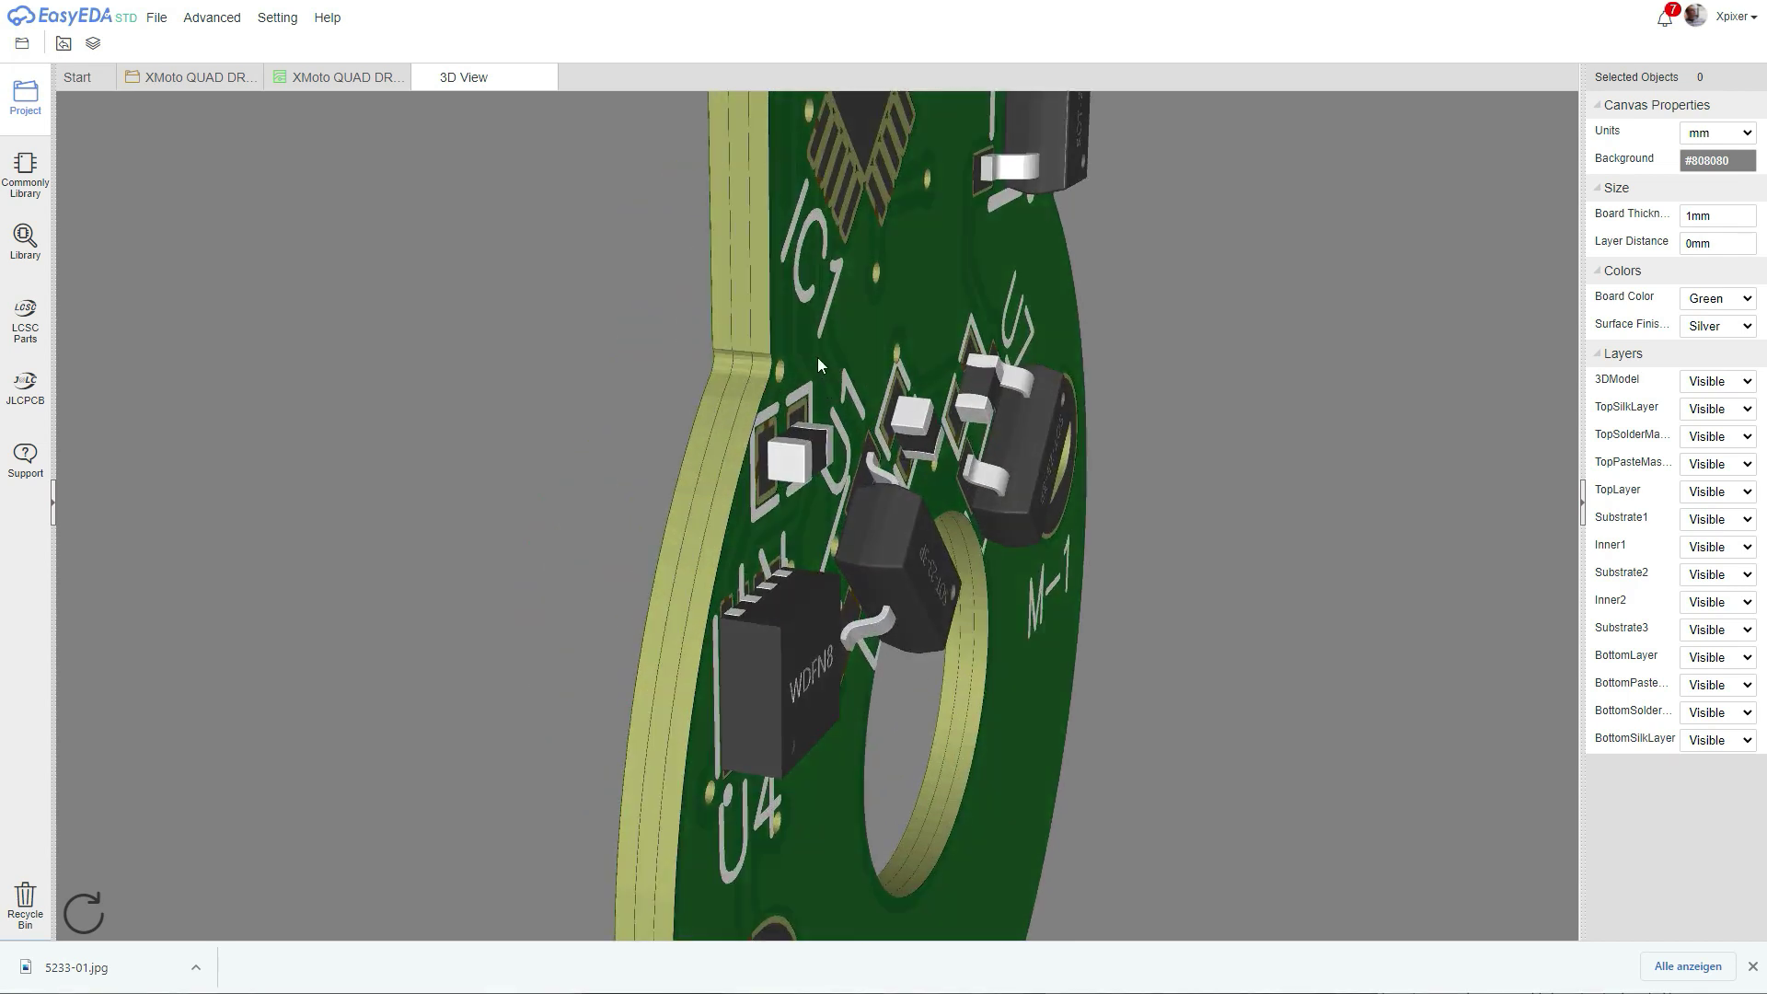
{"action": "scroll", "coordinate": [817, 357], "scroll_direction": "down", "scroll_amount": 5}
{"action": "left_click_drag", "start_coordinate": [817, 357], "coordinate": [544, 366]}
{"action": "left_click_drag", "start_coordinate": [776, 108], "coordinate": [692, 181]}
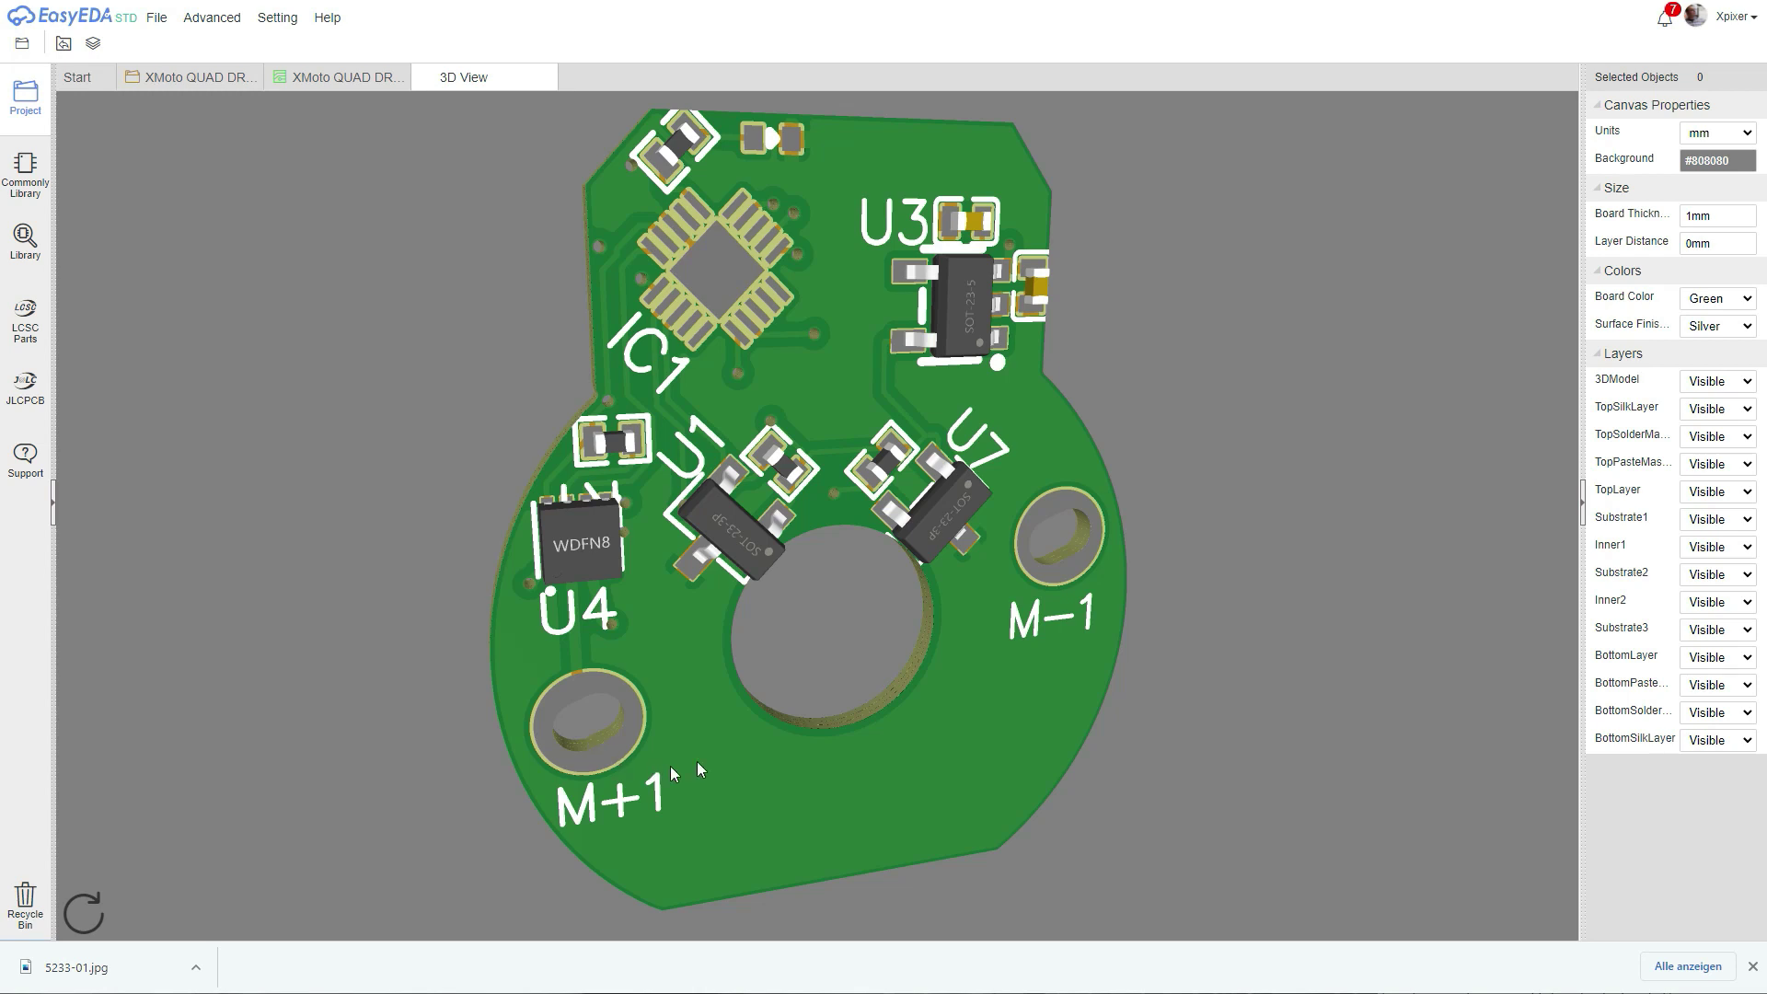
{"action": "left_click_drag", "start_coordinate": [630, 736], "coordinate": [1505, 629]}
{"action": "left_click_drag", "start_coordinate": [832, 556], "coordinate": [1087, 589]}
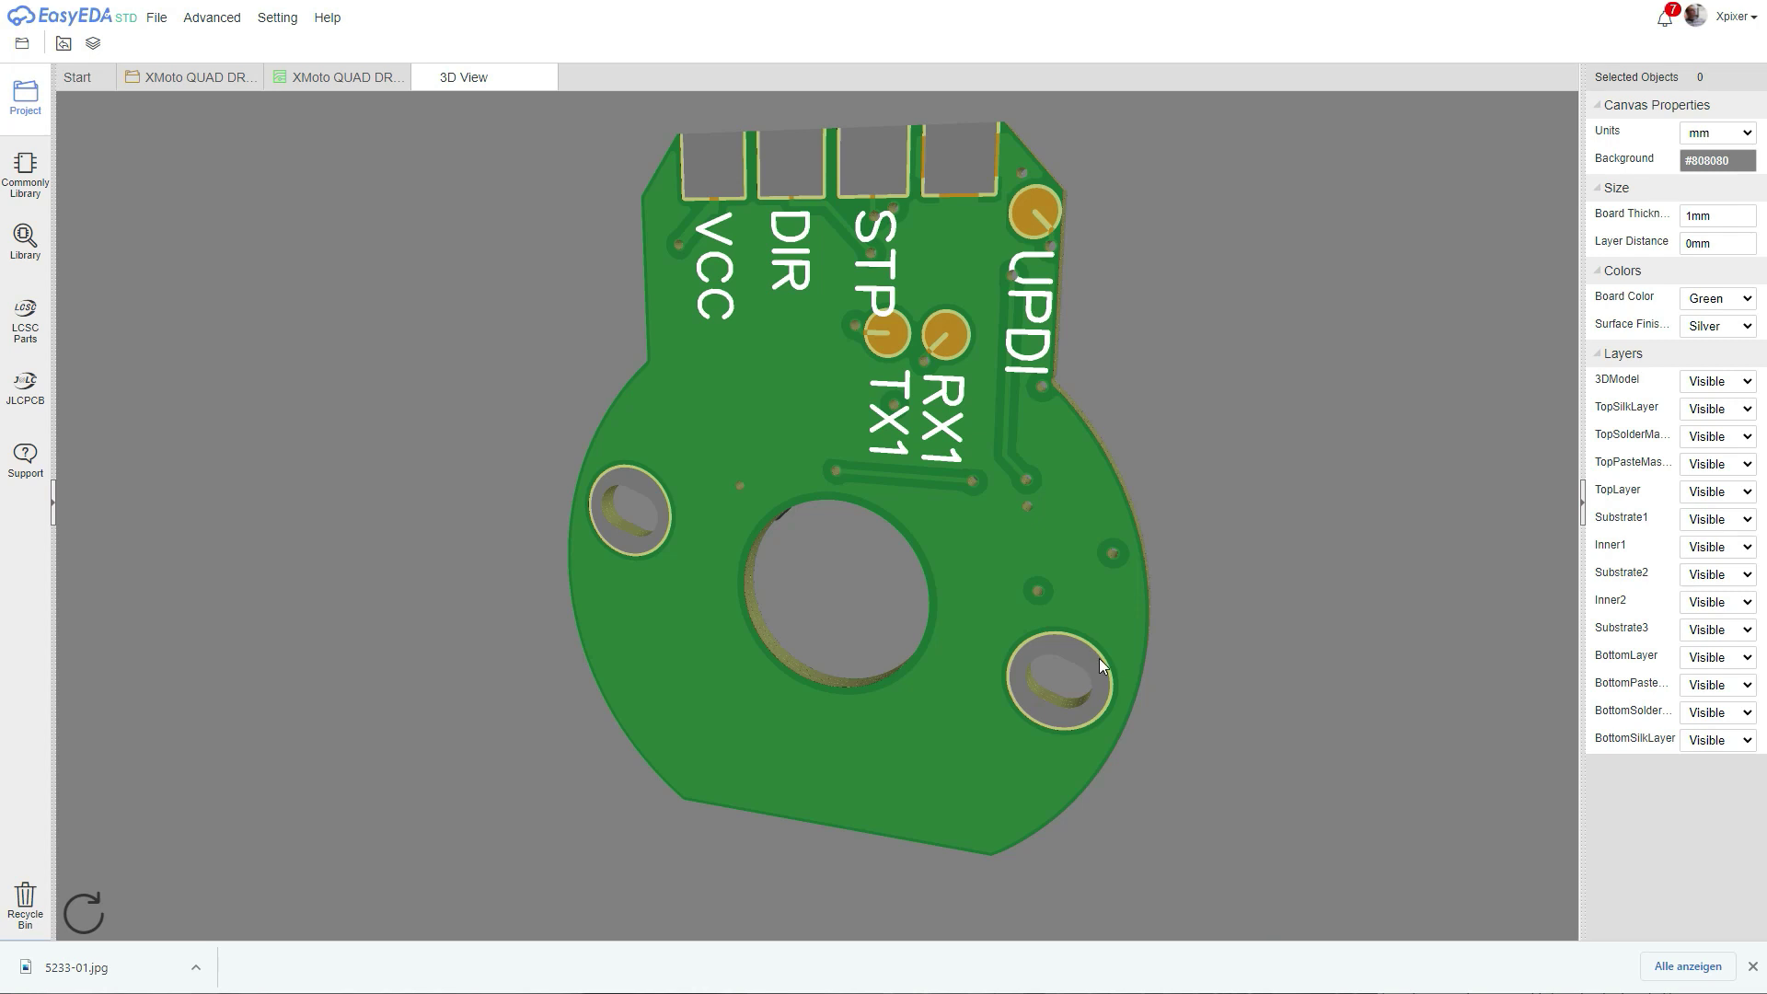
{"action": "scroll", "coordinate": [801, 248], "scroll_direction": "up", "scroll_amount": 1}
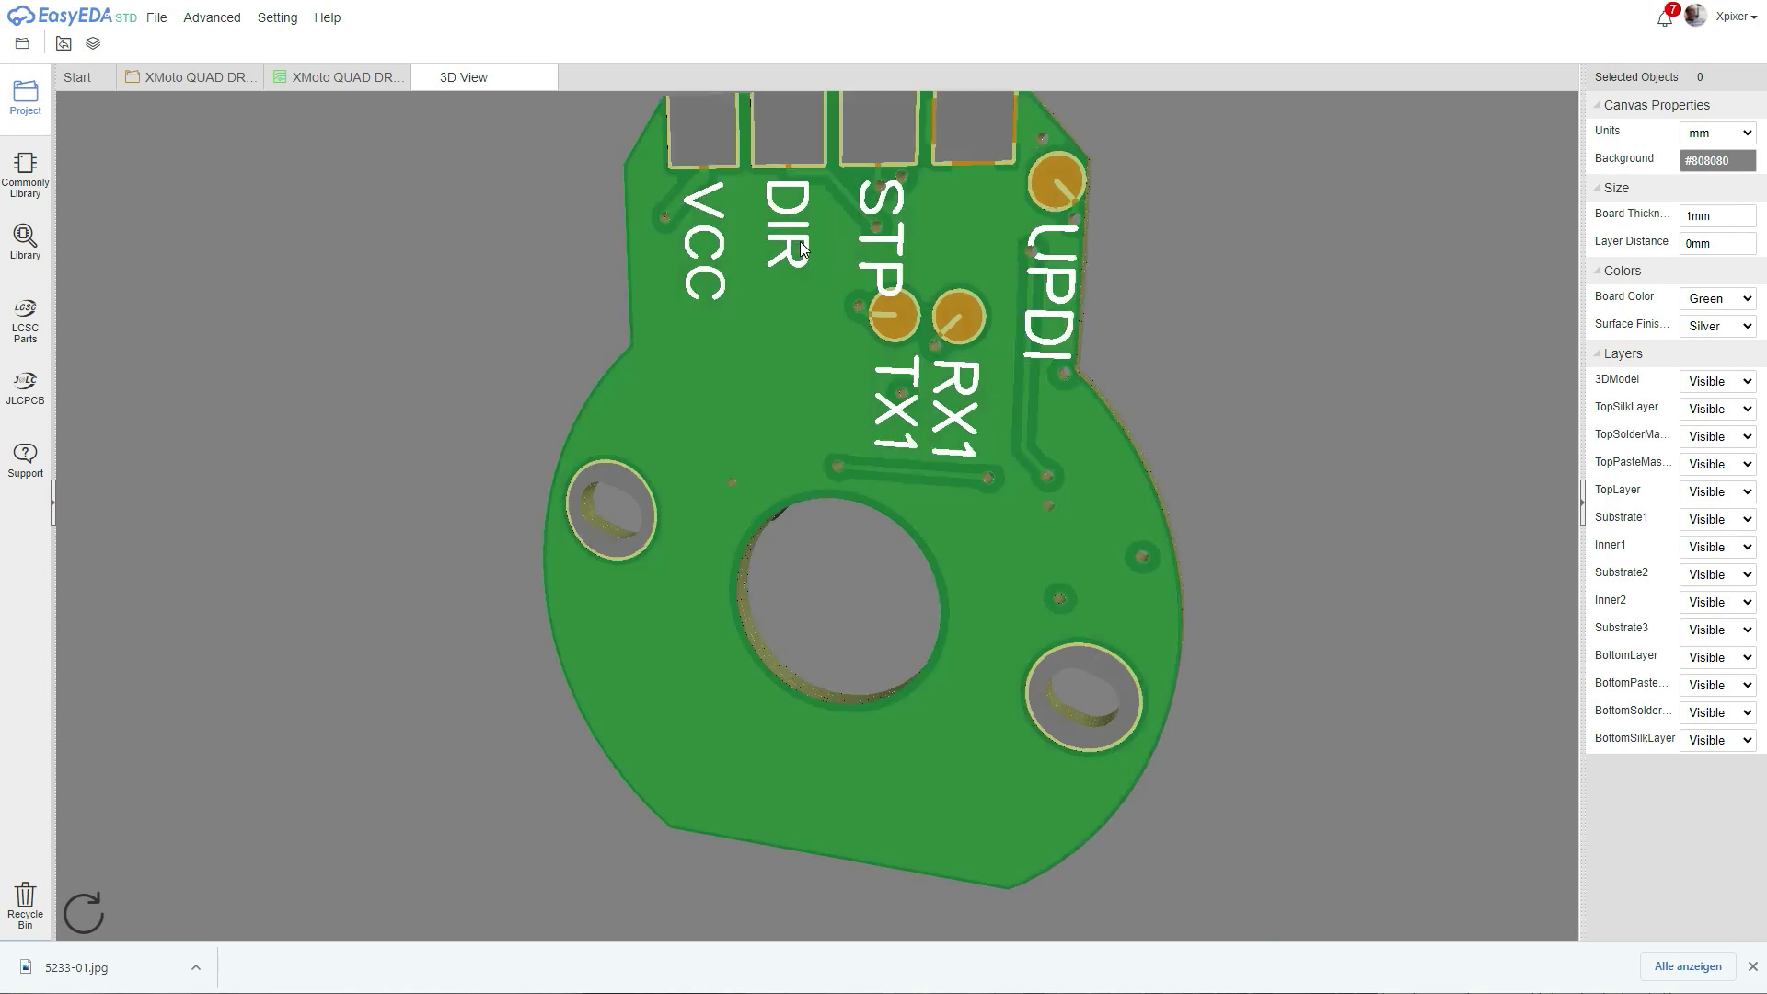
{"action": "mouse_move", "coordinate": [928, 381]}
{"action": "left_mouse_down"}
{"action": "mouse_move", "coordinate": [858, 482]}
{"action": "mouse_move", "coordinate": [920, 460]}
{"action": "mouse_move", "coordinate": [539, 501]}
{"action": "mouse_move", "coordinate": [1039, 527]}
{"action": "mouse_move", "coordinate": [743, 525]}
{"action": "mouse_move", "coordinate": [830, 469]}
{"action": "mouse_move", "coordinate": [769, 448]}
{"action": "left_mouse_up"}
{"action": "scroll", "coordinate": [769, 448], "scroll_direction": "down", "scroll_amount": 2}
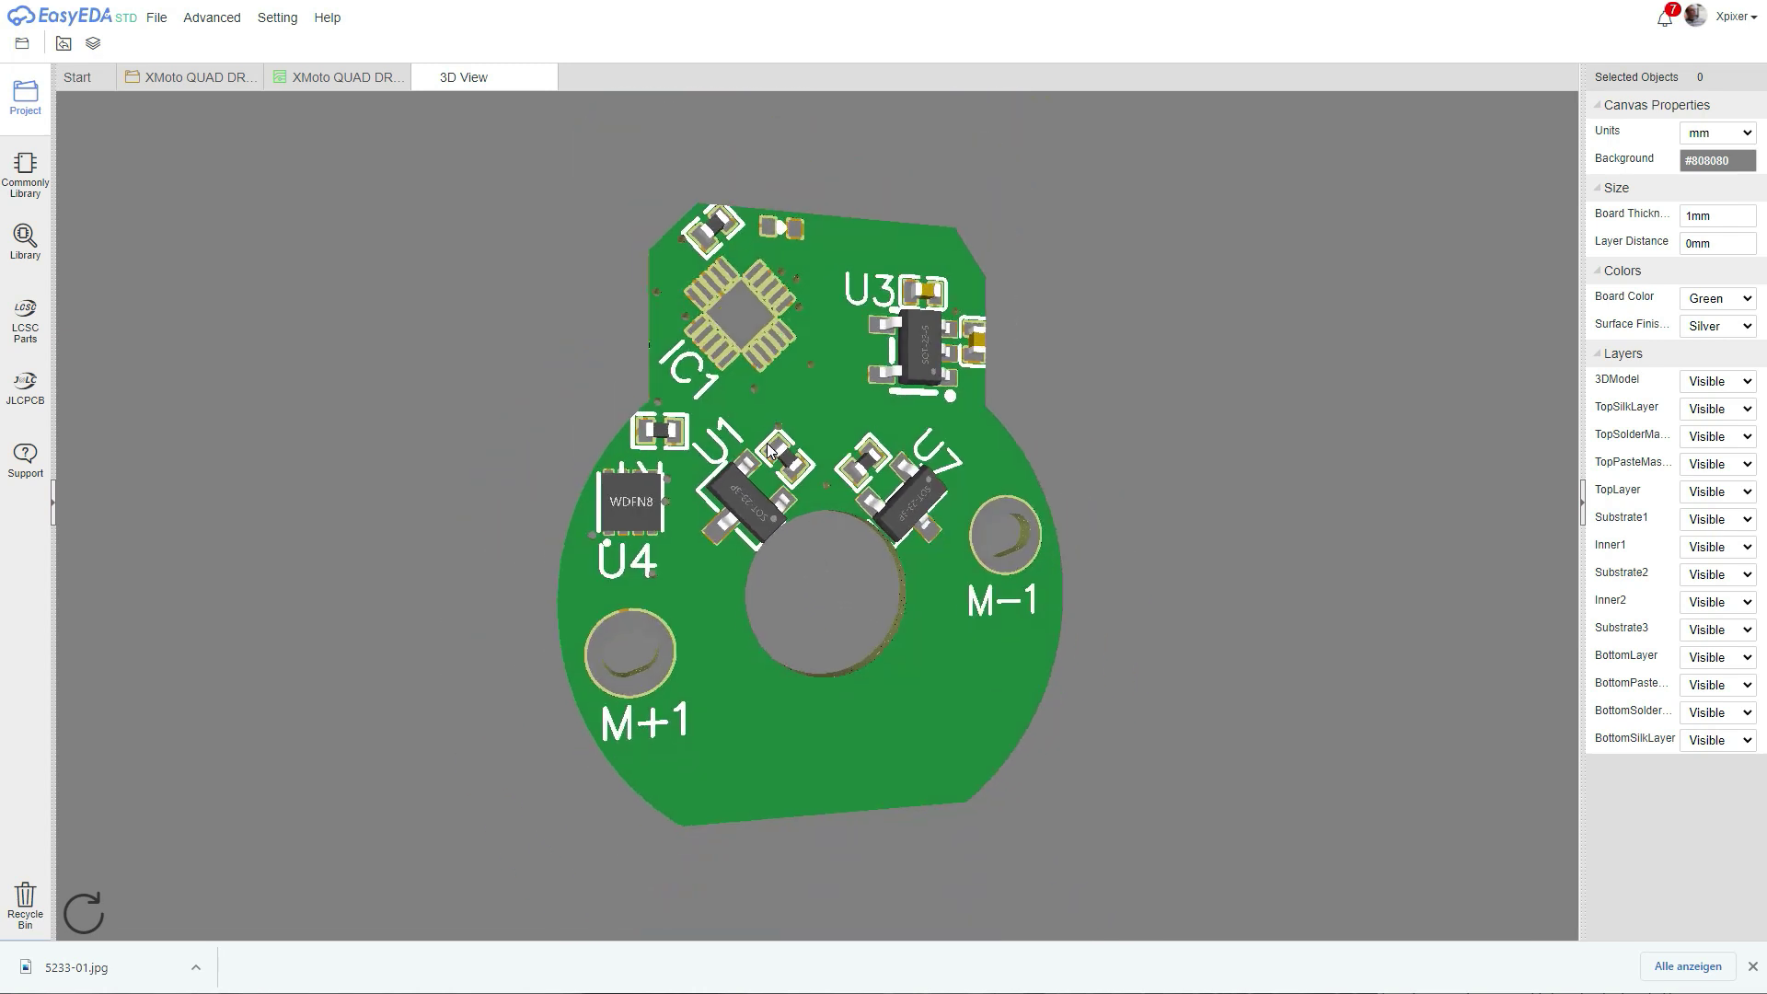
{"action": "scroll", "coordinate": [769, 448], "scroll_direction": "up", "scroll_amount": 1}
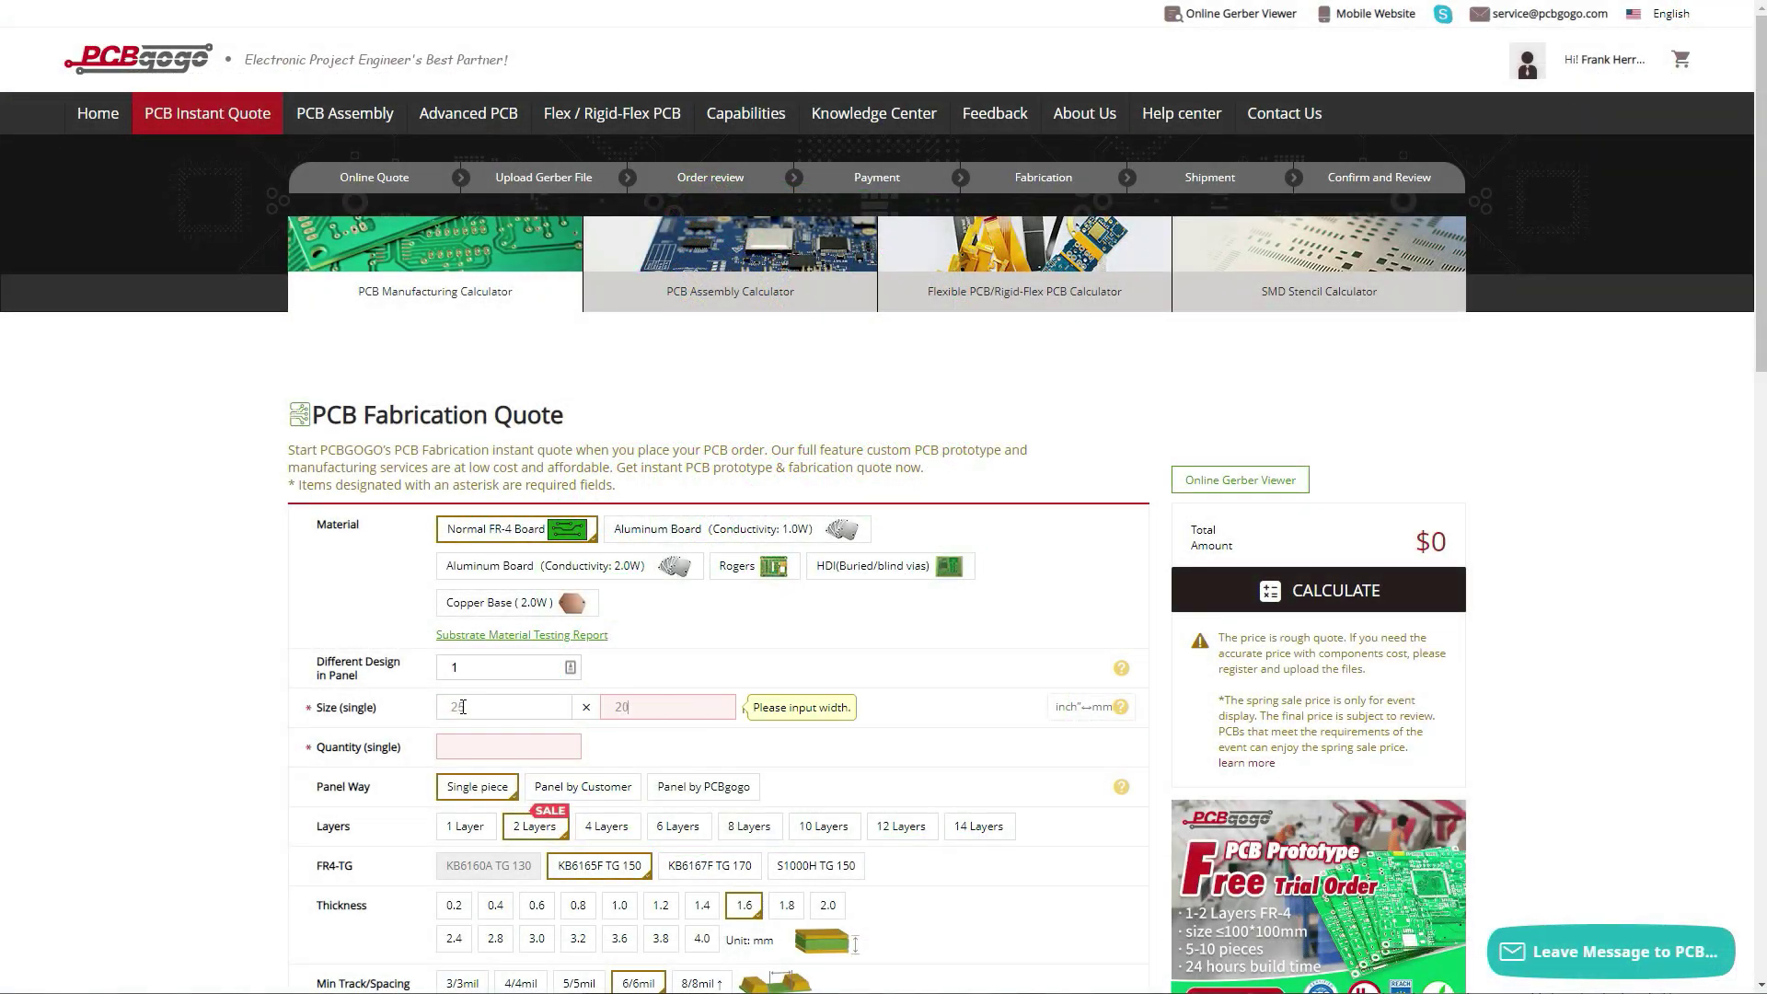
Set the quote to 5 four-layer boards with layer order Top, Inner1, Inner2, Bottom
{"action": "left_click", "coordinate": [460, 746]}
{"action": "left_click", "coordinate": [457, 789]}
{"action": "scroll", "coordinate": [607, 460], "scroll_direction": "down", "scroll_amount": 4}
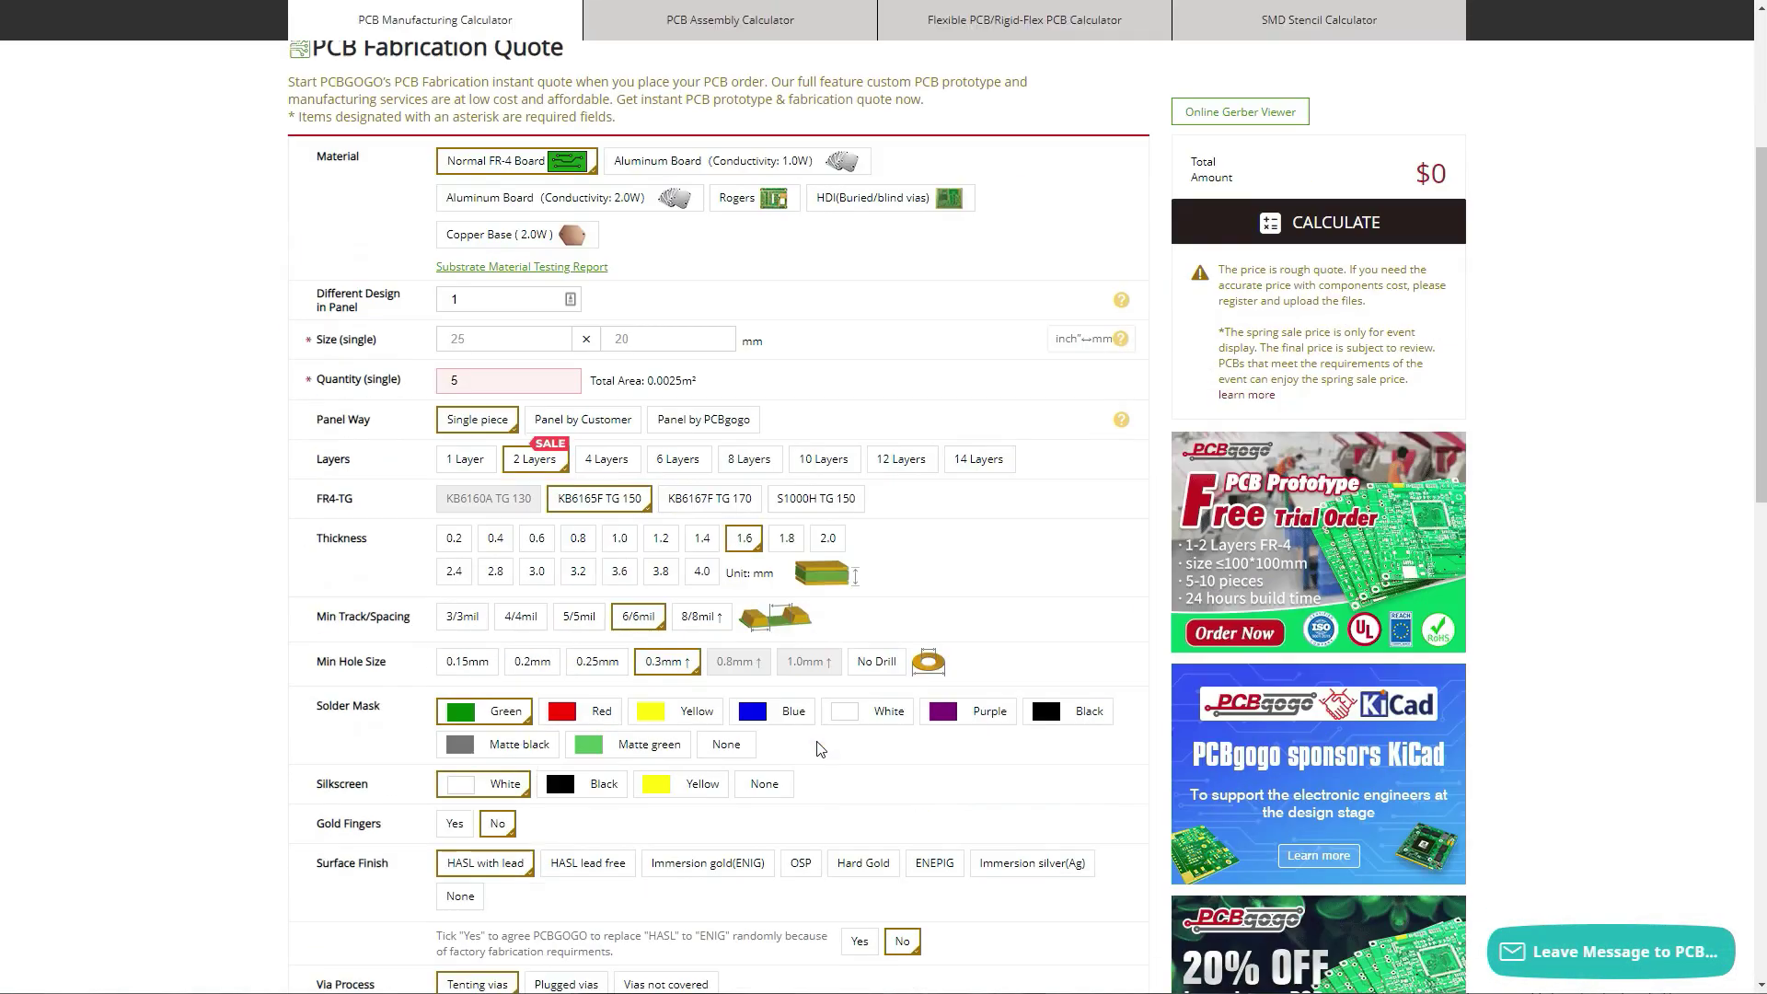
{"action": "left_click", "coordinate": [605, 459]}
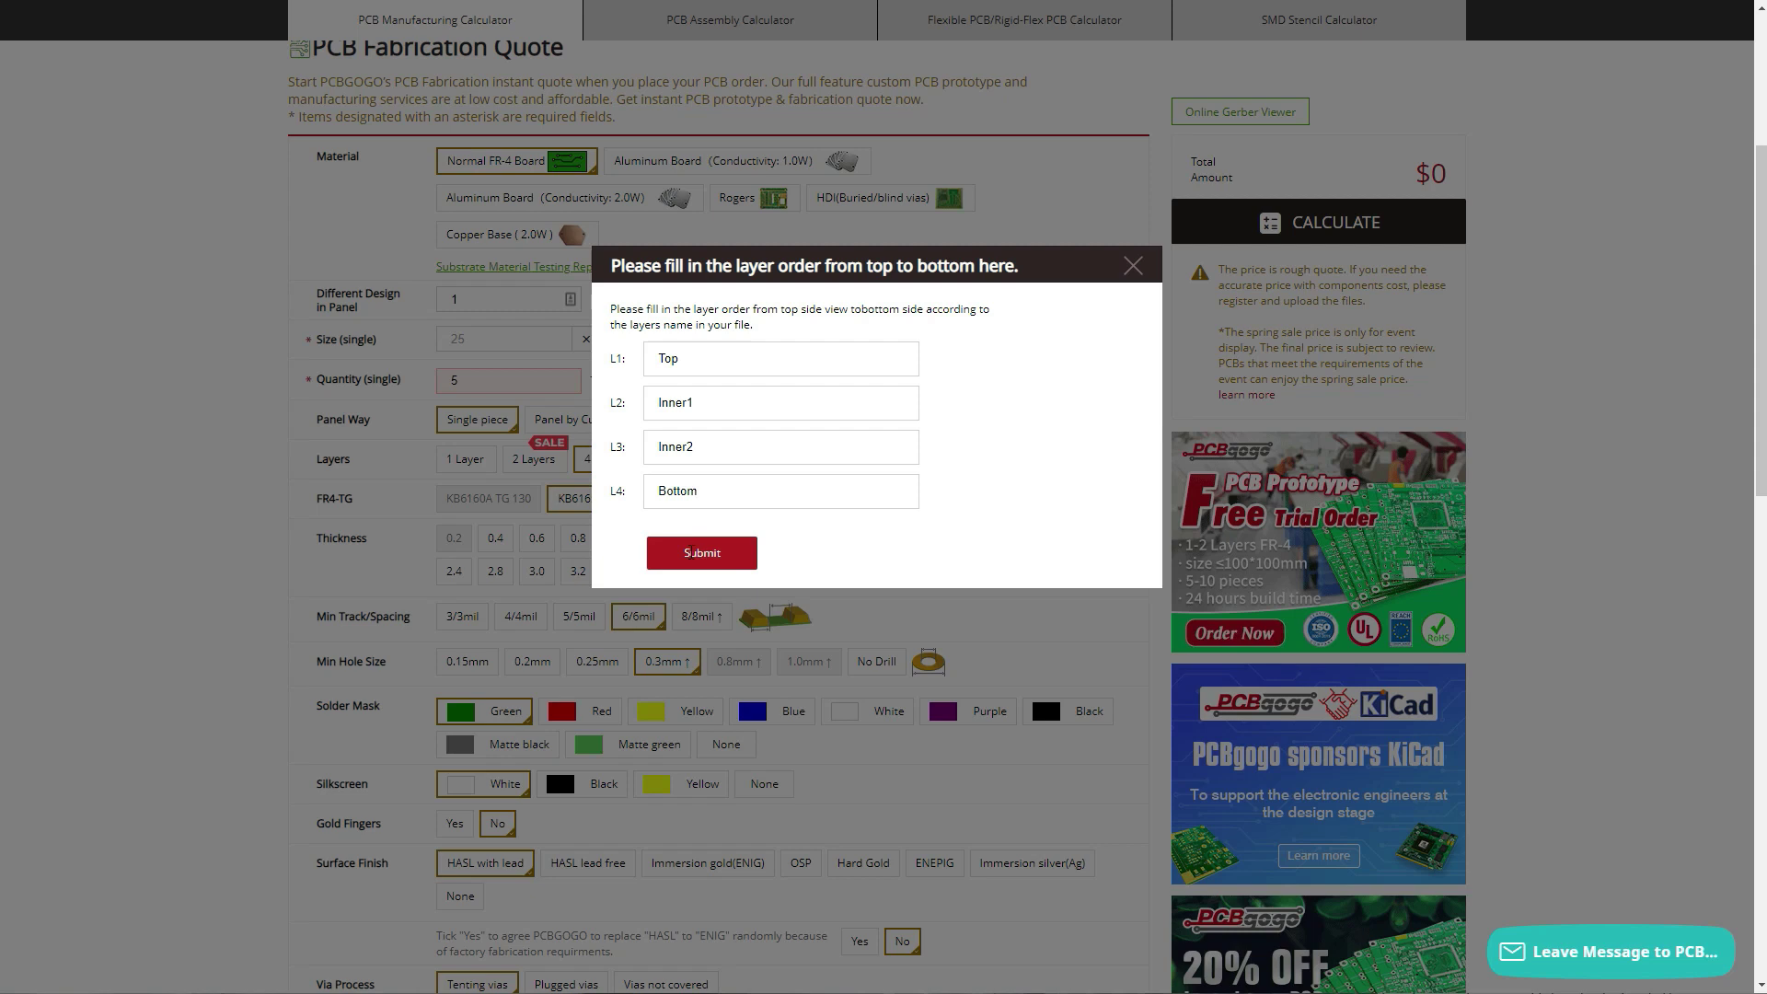
{"action": "left_click", "coordinate": [692, 557]}
Calculate the board price, then open the PCBGOGO payment email in Gmail
{"action": "scroll", "coordinate": [602, 662], "scroll_direction": "down", "scroll_amount": 5}
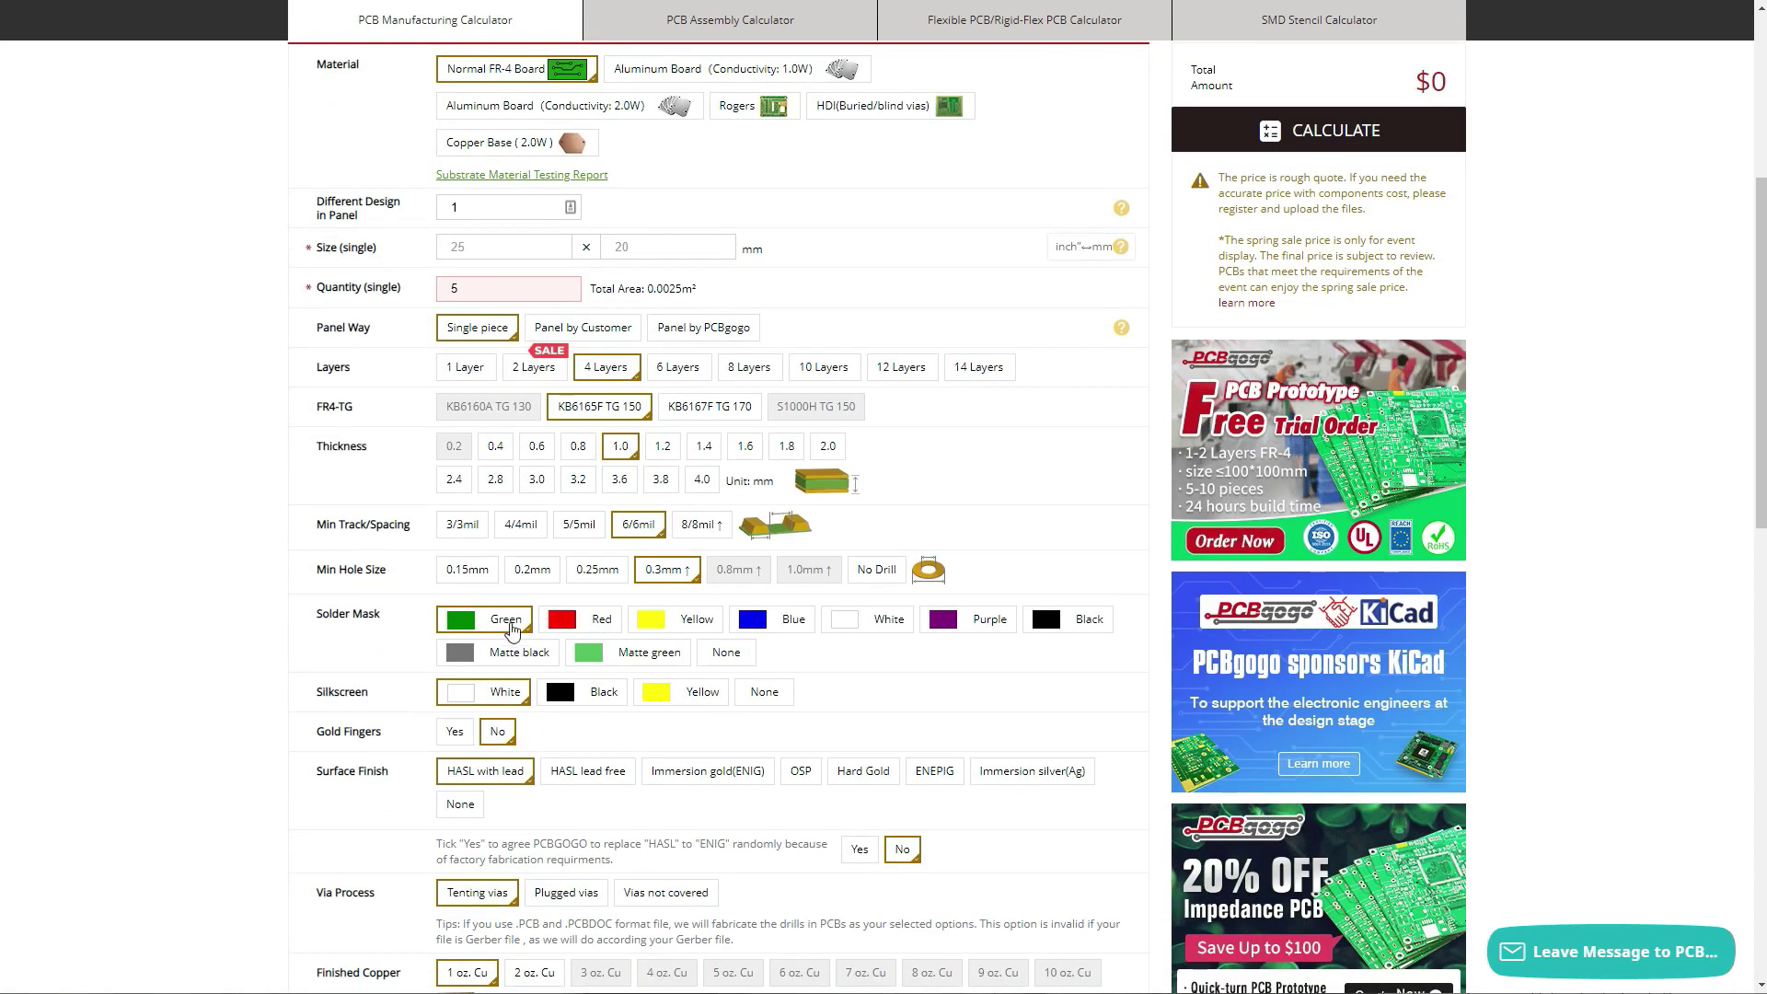
{"action": "scroll", "coordinate": [635, 825], "scroll_direction": "down", "scroll_amount": 2}
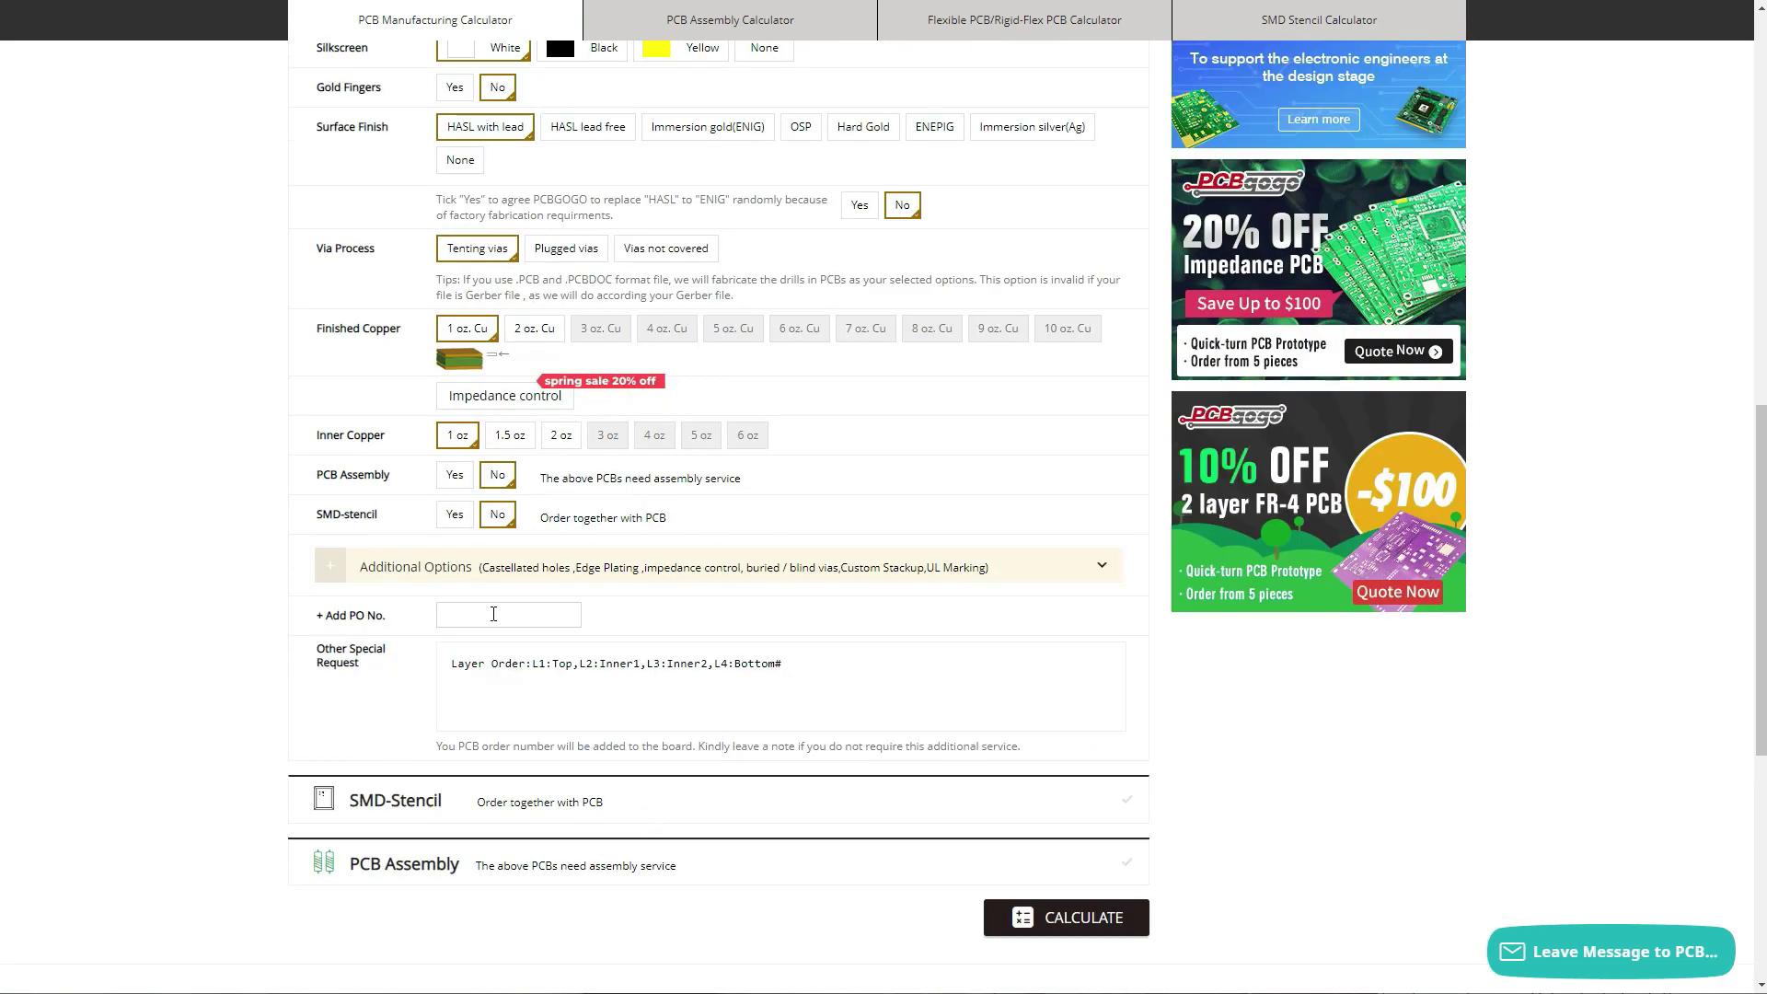
{"action": "left_click", "coordinate": [1023, 920]}
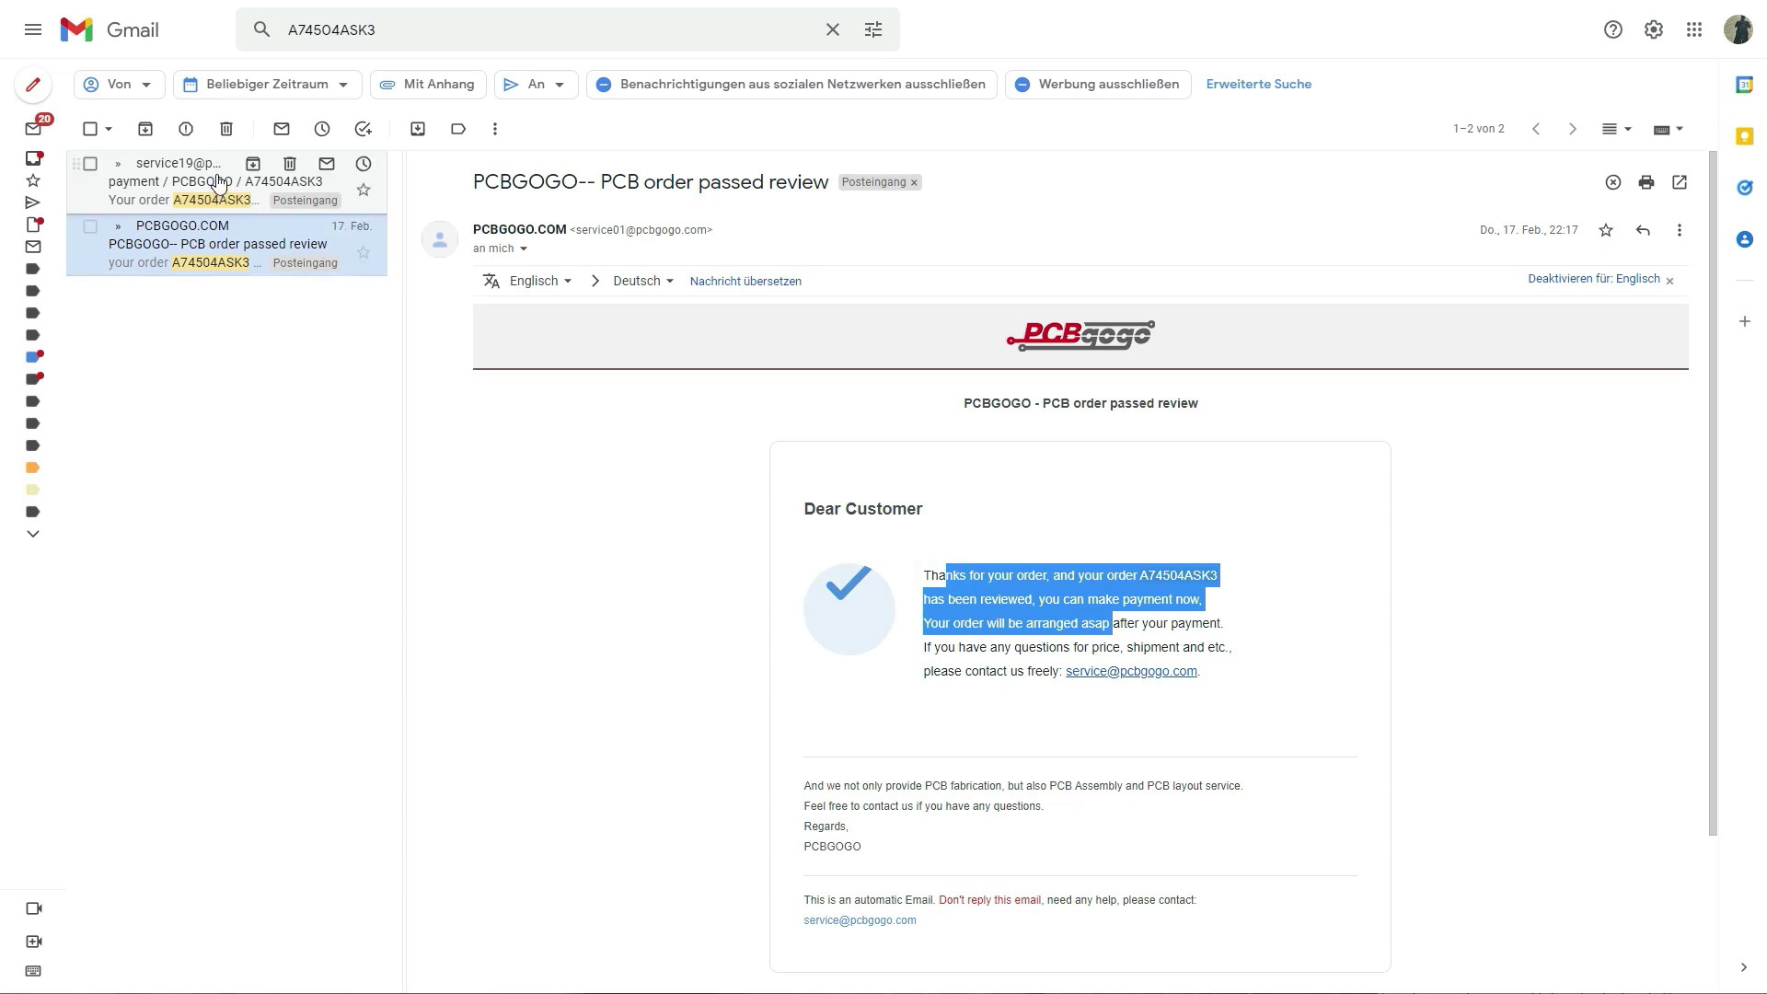
{"action": "left_click", "coordinate": [219, 182]}
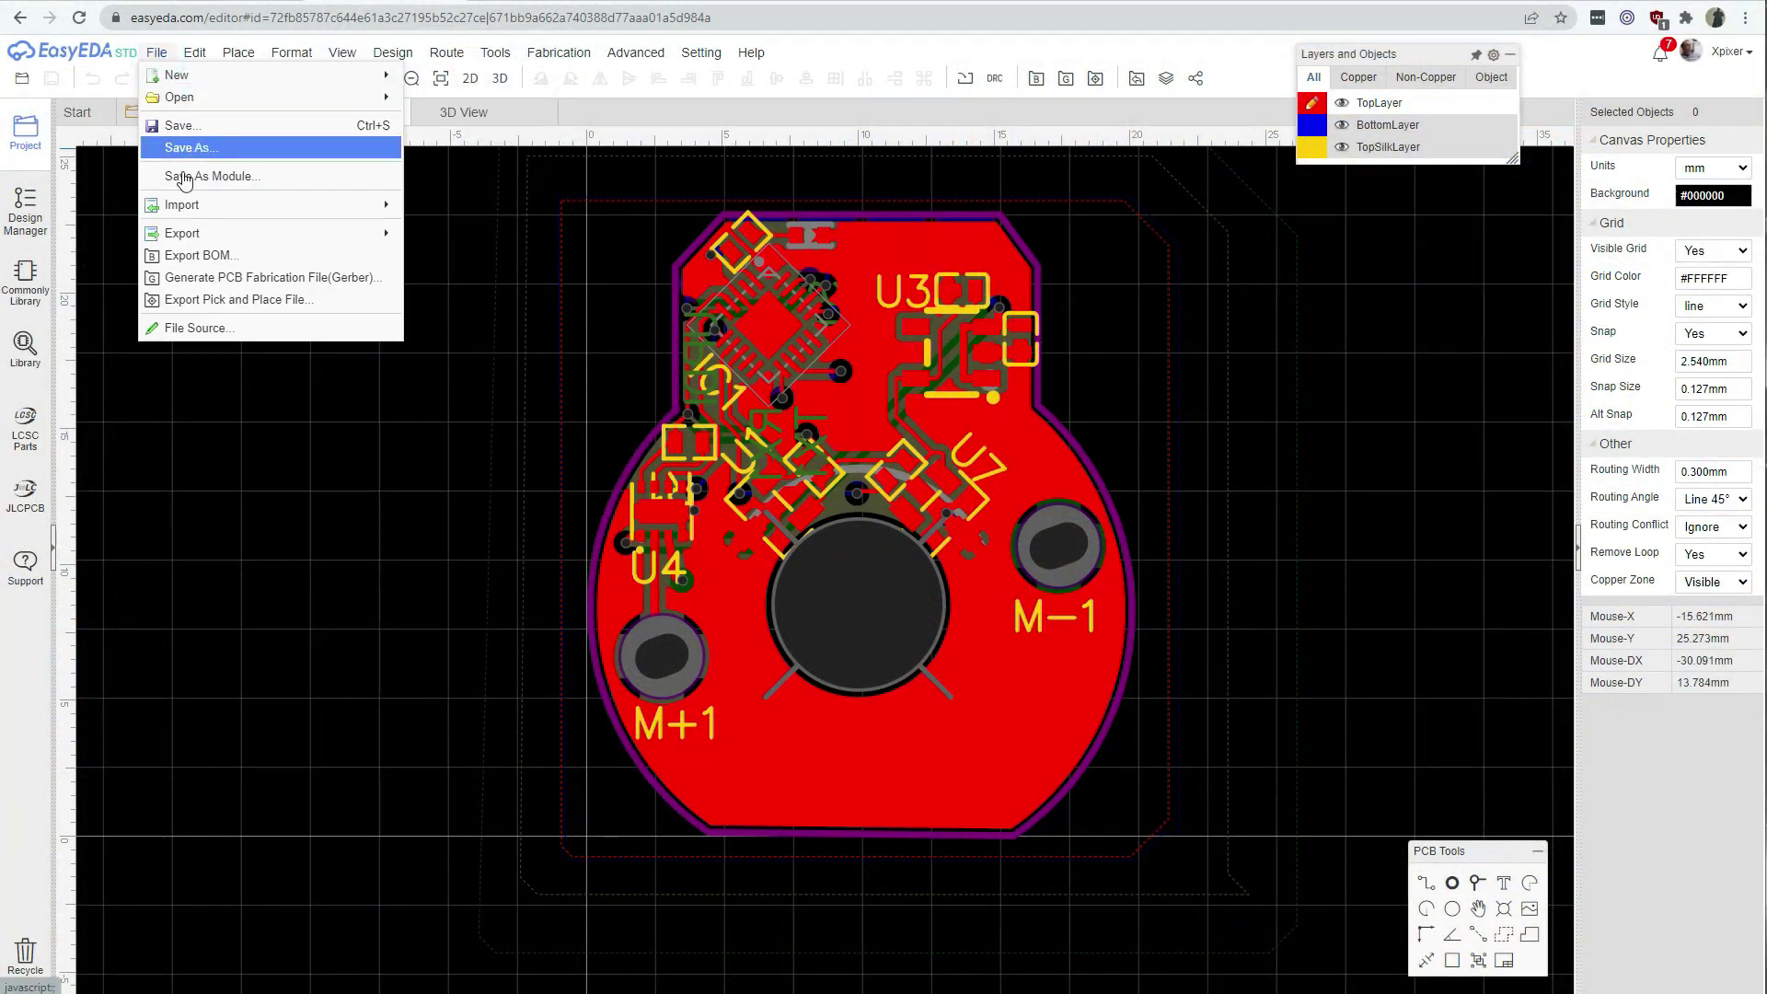
Export an SVG with only TopPasteMaskLayer and BoardOutLine, excluding copper, silkscreen, Multi-Layer and Hole
{"action": "mouse_move", "coordinate": [191, 233]}
{"action": "left_click", "coordinate": [489, 278]}
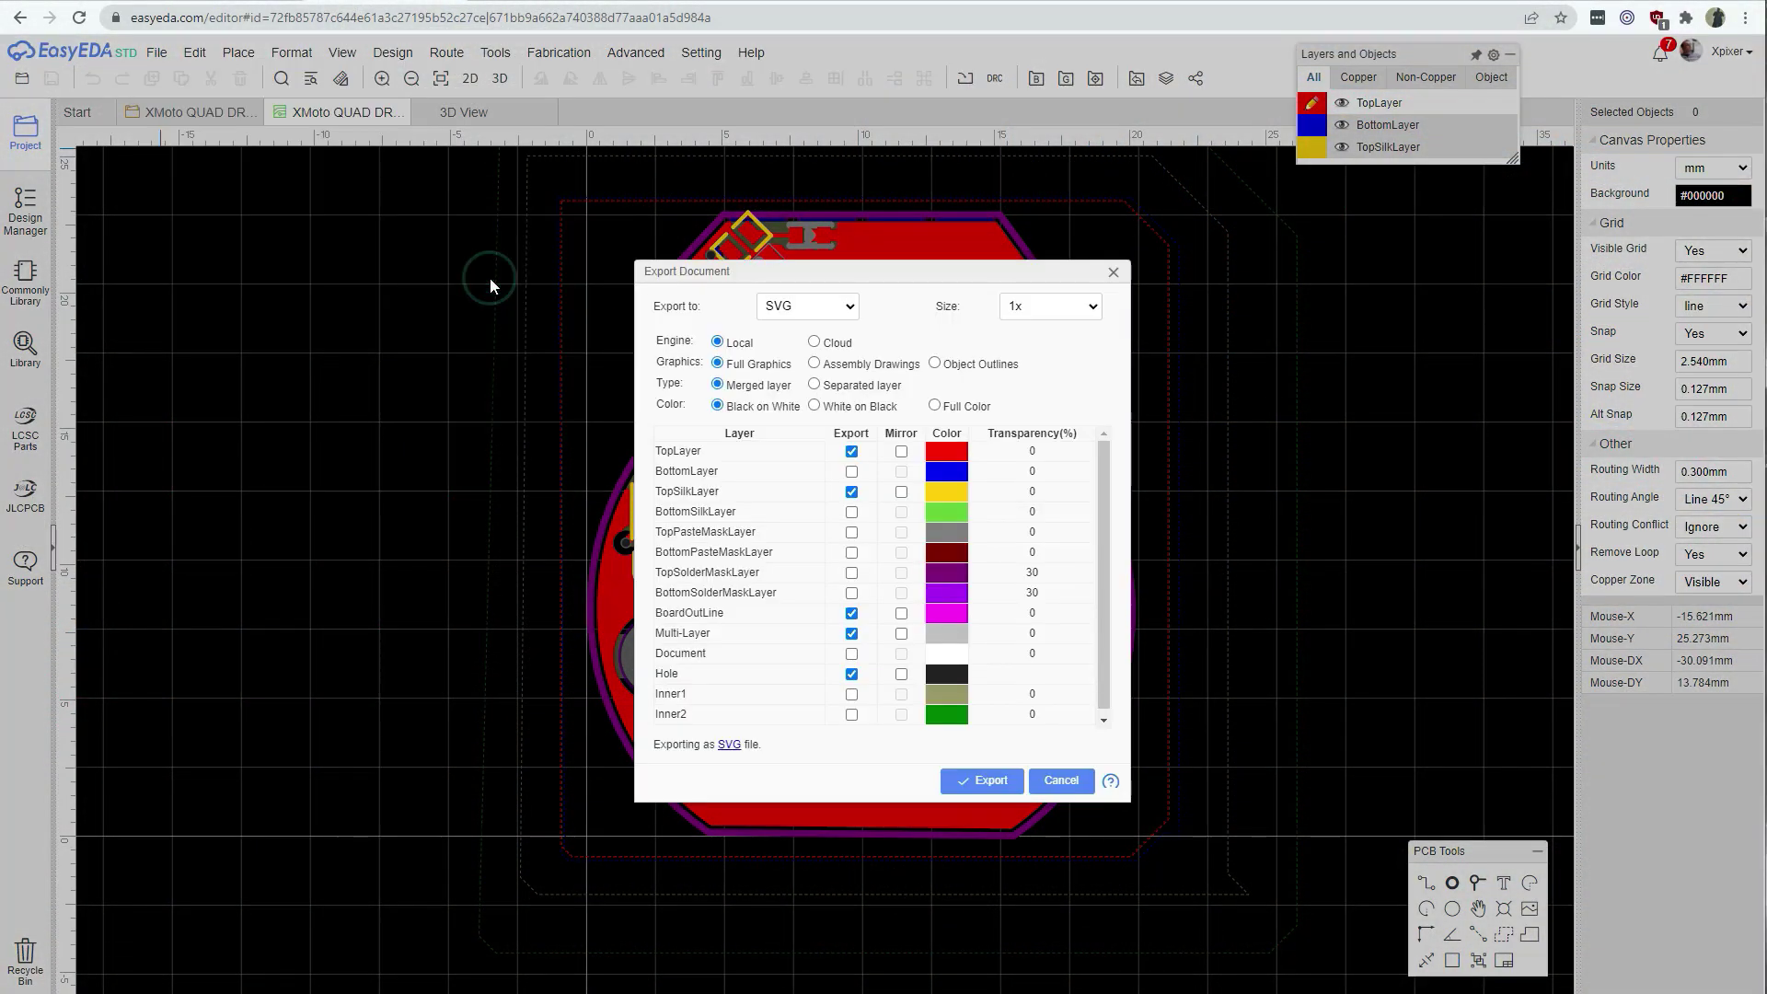
{"action": "left_click", "coordinate": [851, 532]}
{"action": "left_click", "coordinate": [852, 492]}
{"action": "left_click", "coordinate": [851, 451]}
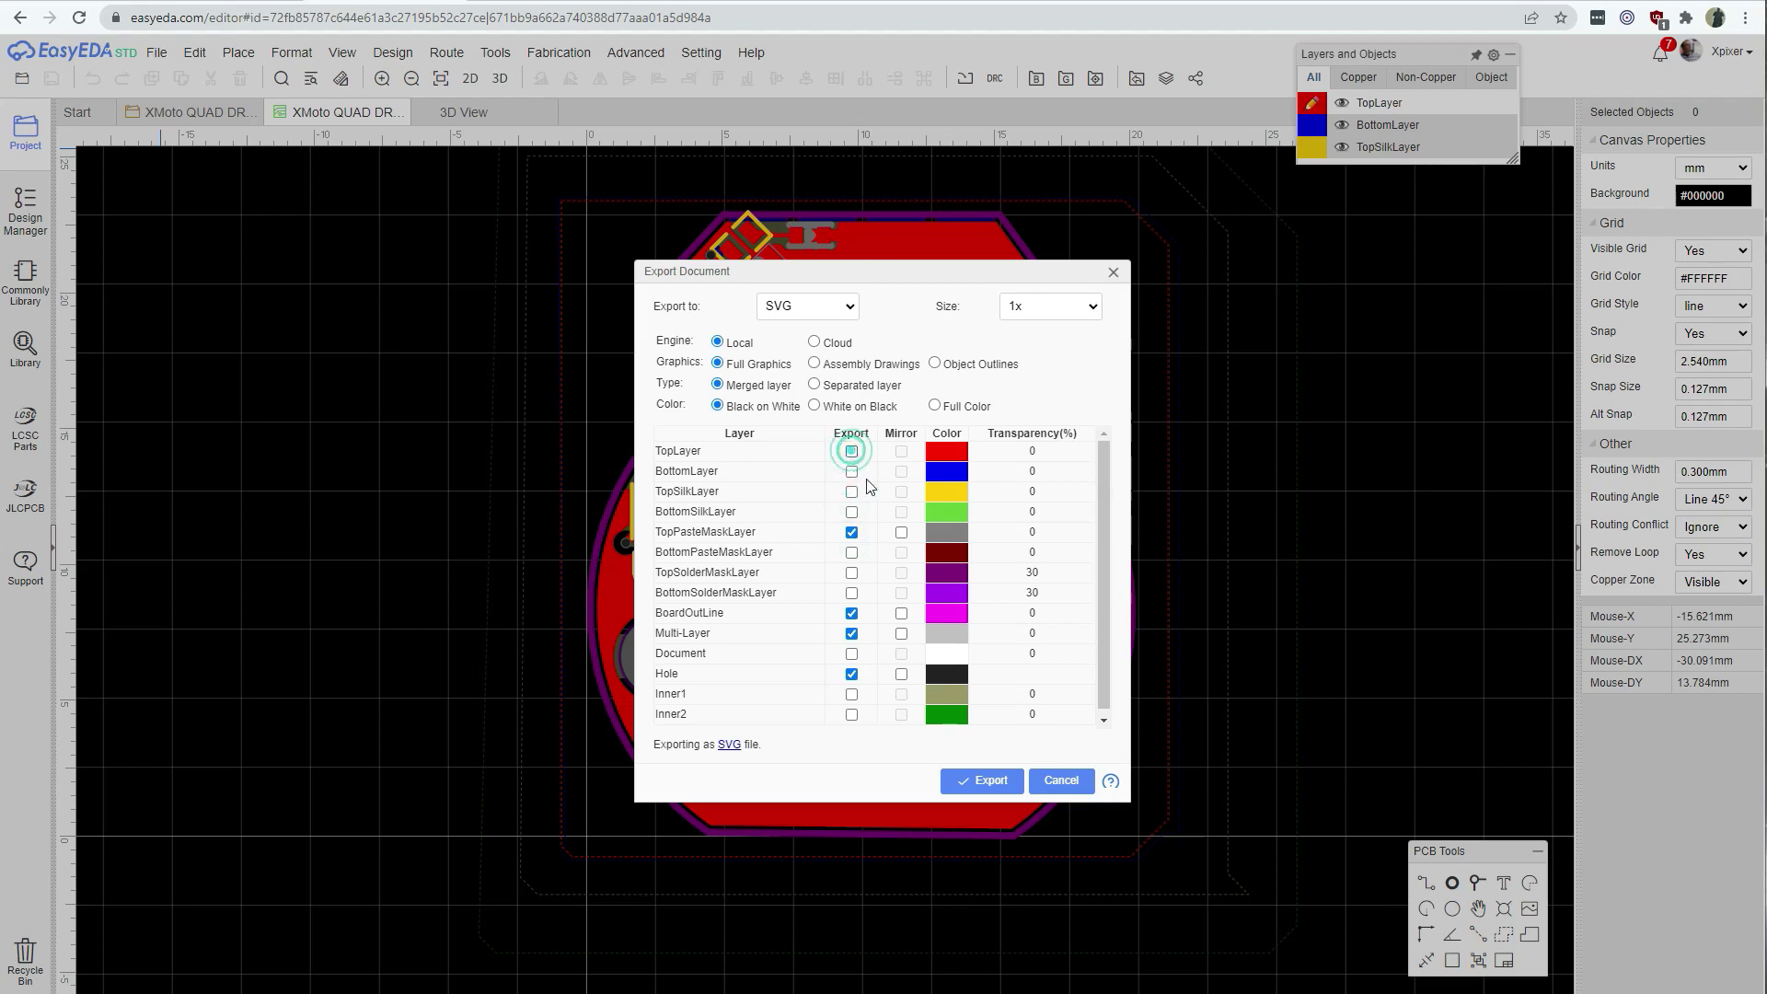
{"action": "left_click", "coordinate": [851, 634]}
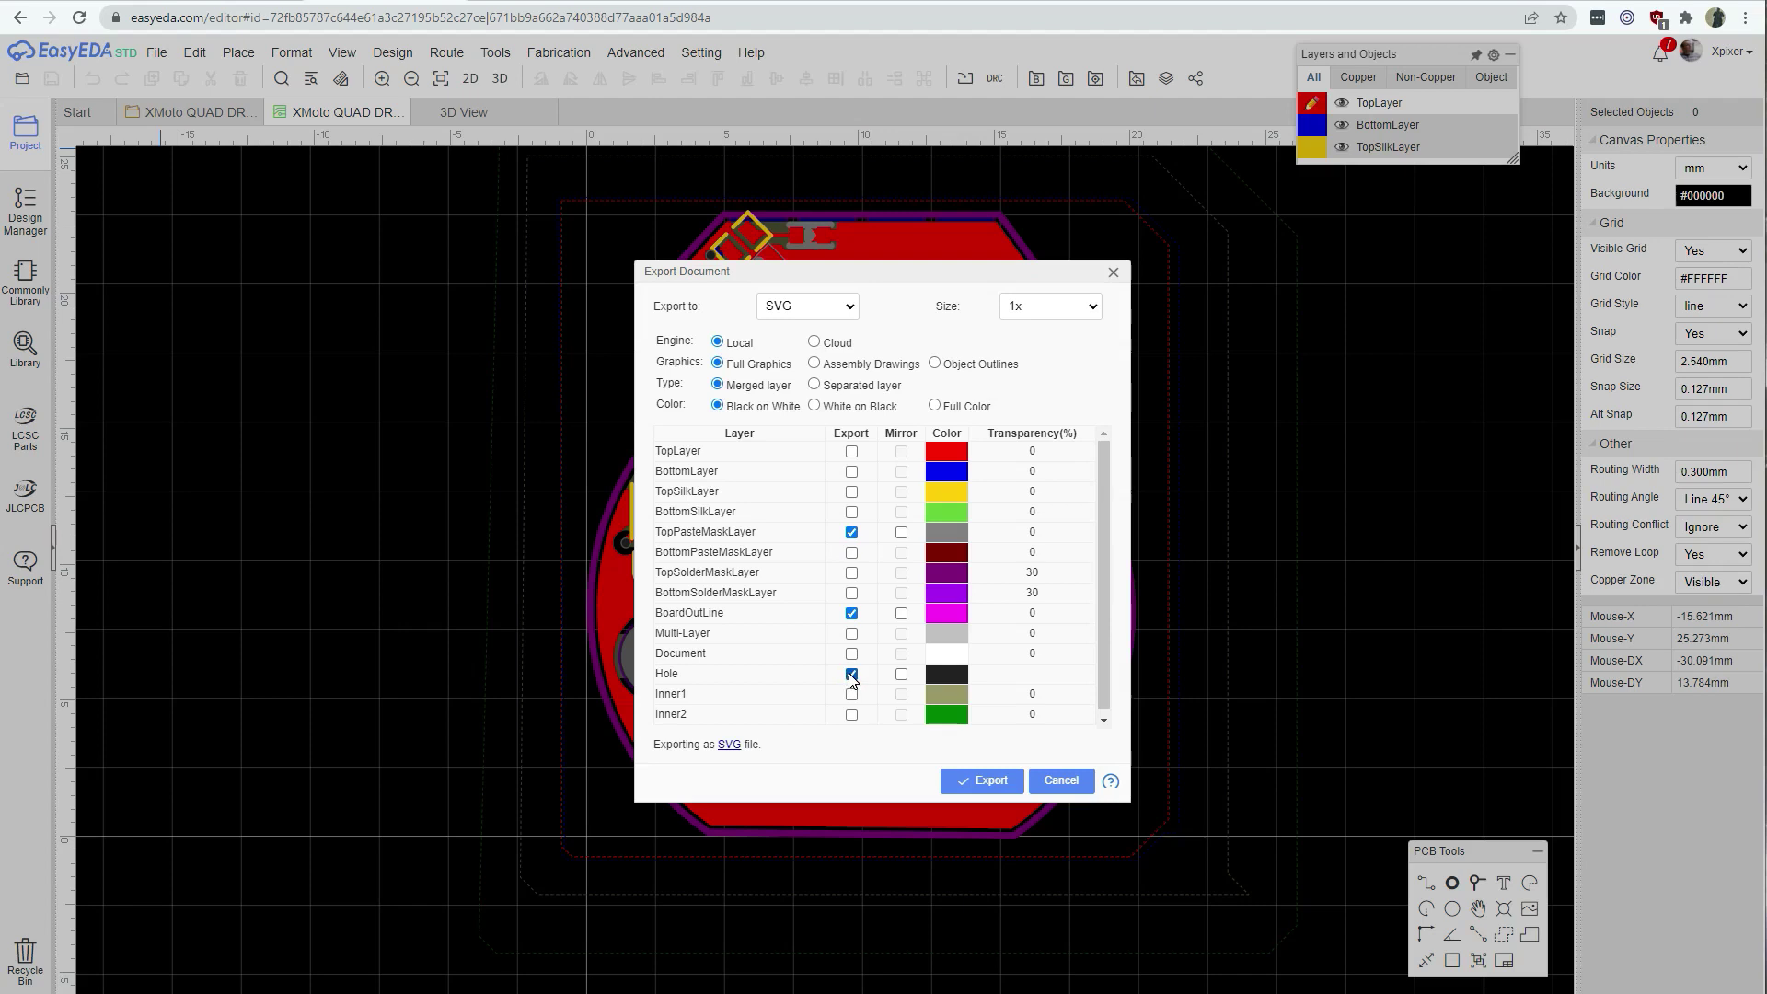
{"action": "left_click", "coordinate": [851, 674]}
{"action": "left_click", "coordinate": [983, 781]}
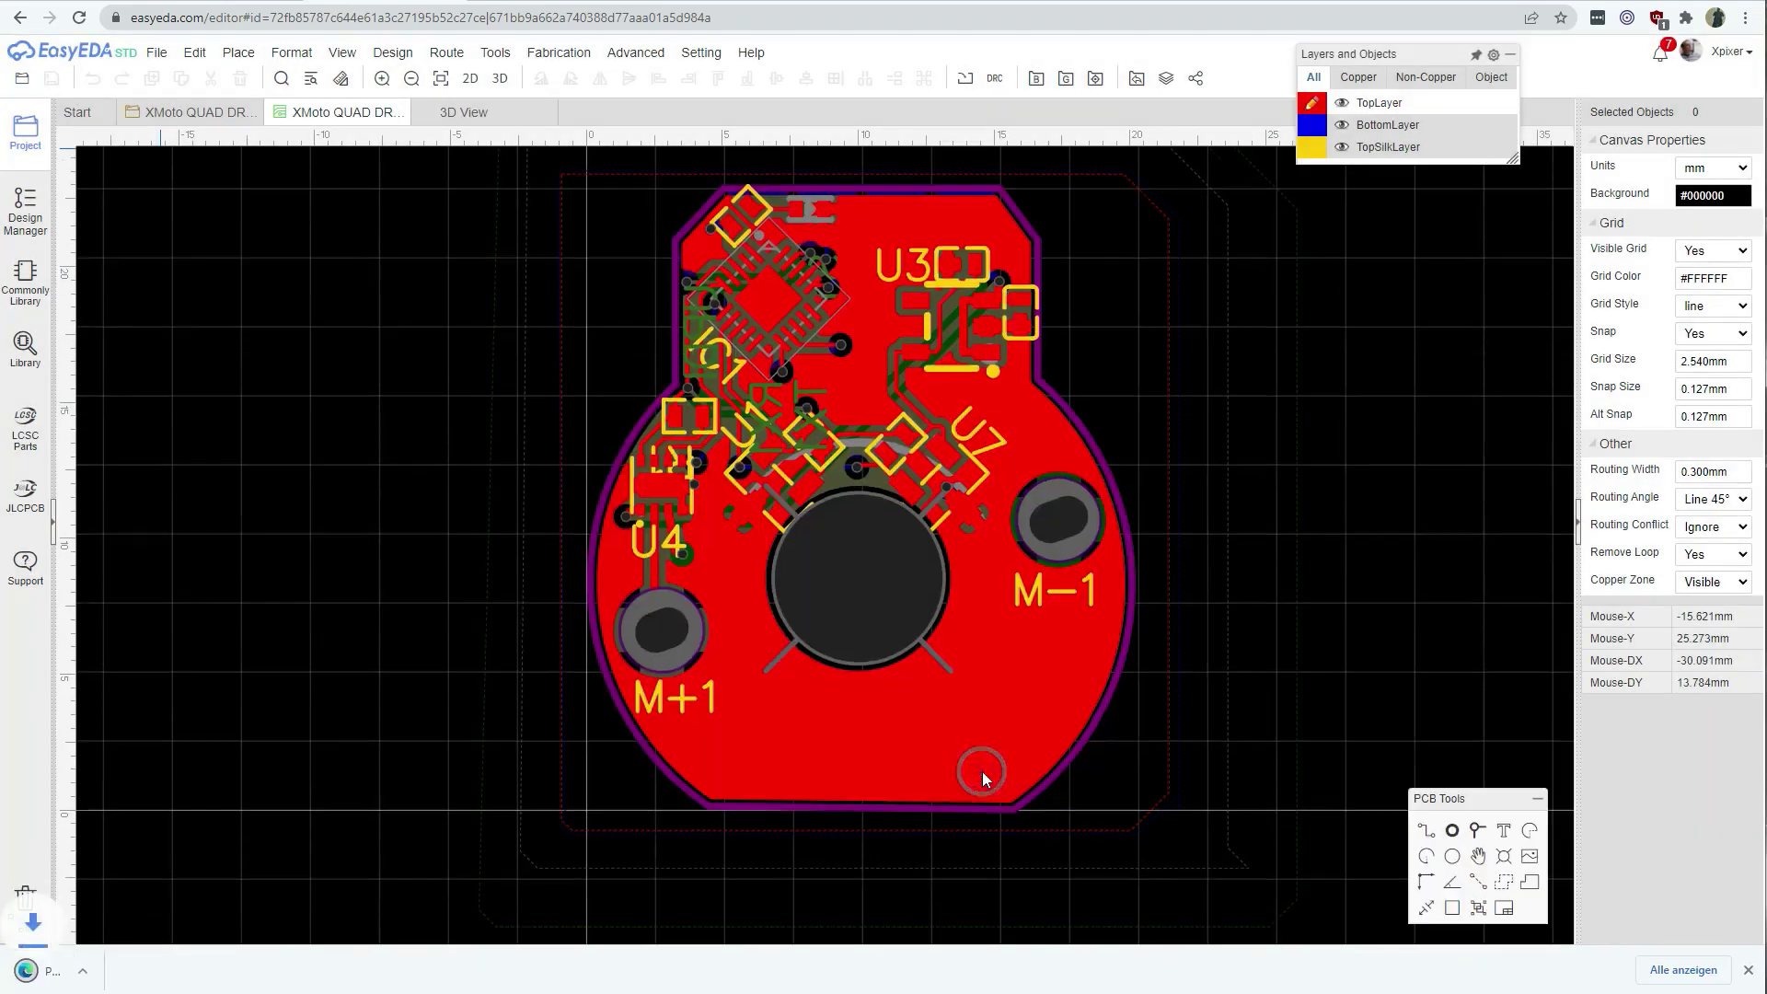
Convert PCB_XMoto QUAD DRV 20D_2022-03-12.svg from Downloads to DXF and download the result
{"action": "left_click", "coordinate": [1409, 3]}
{"action": "left_click", "coordinate": [858, 376]}
{"action": "left_click", "coordinate": [83, 126]}
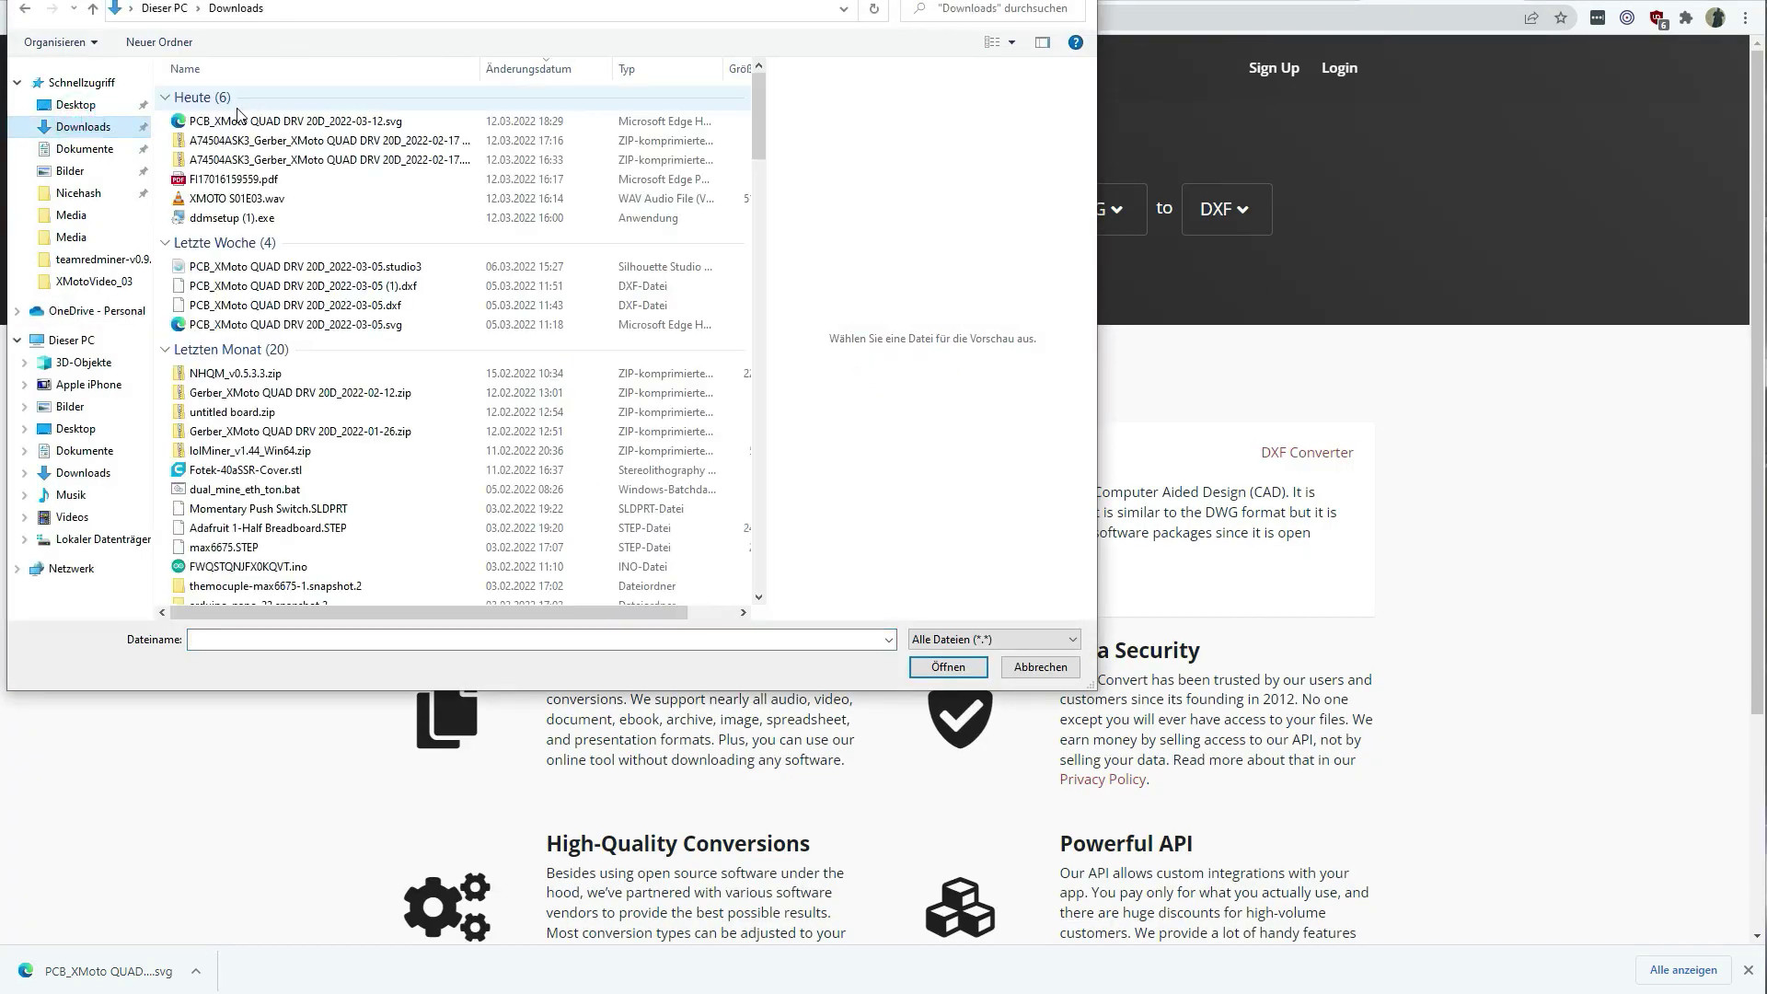
{"action": "left_click", "coordinate": [249, 123]}
{"action": "double_click", "coordinate": [249, 123]}
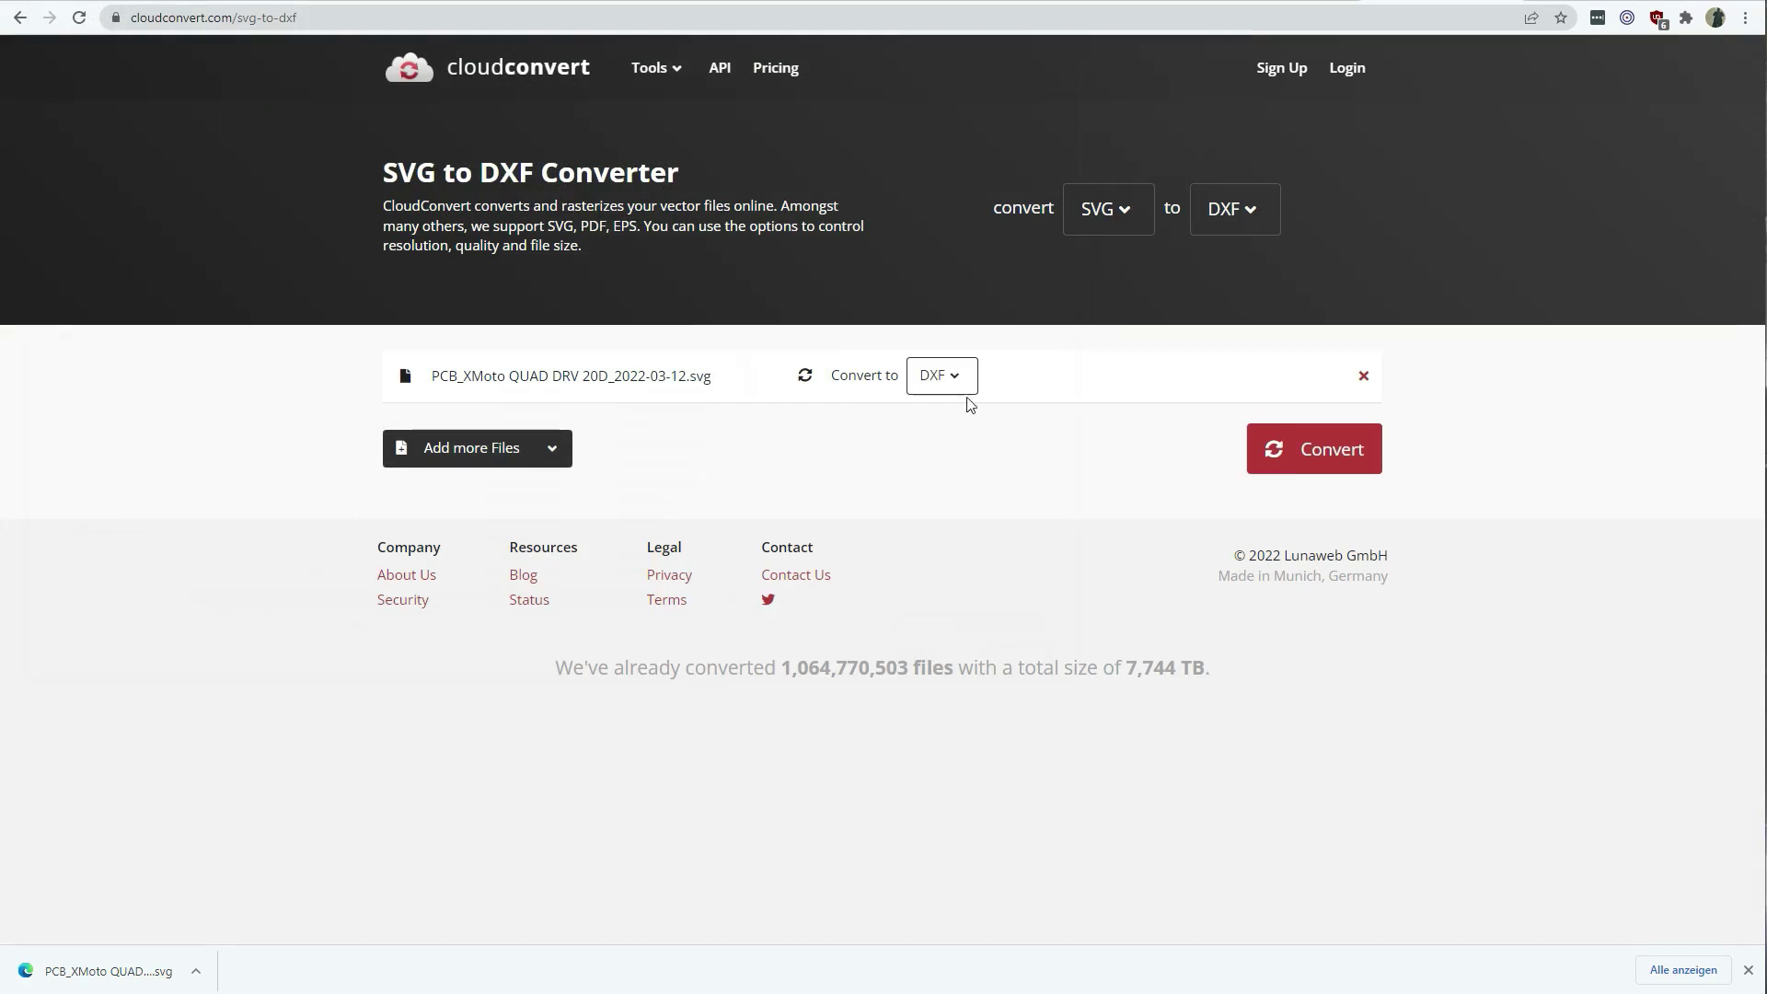
{"action": "left_click", "coordinate": [1318, 472]}
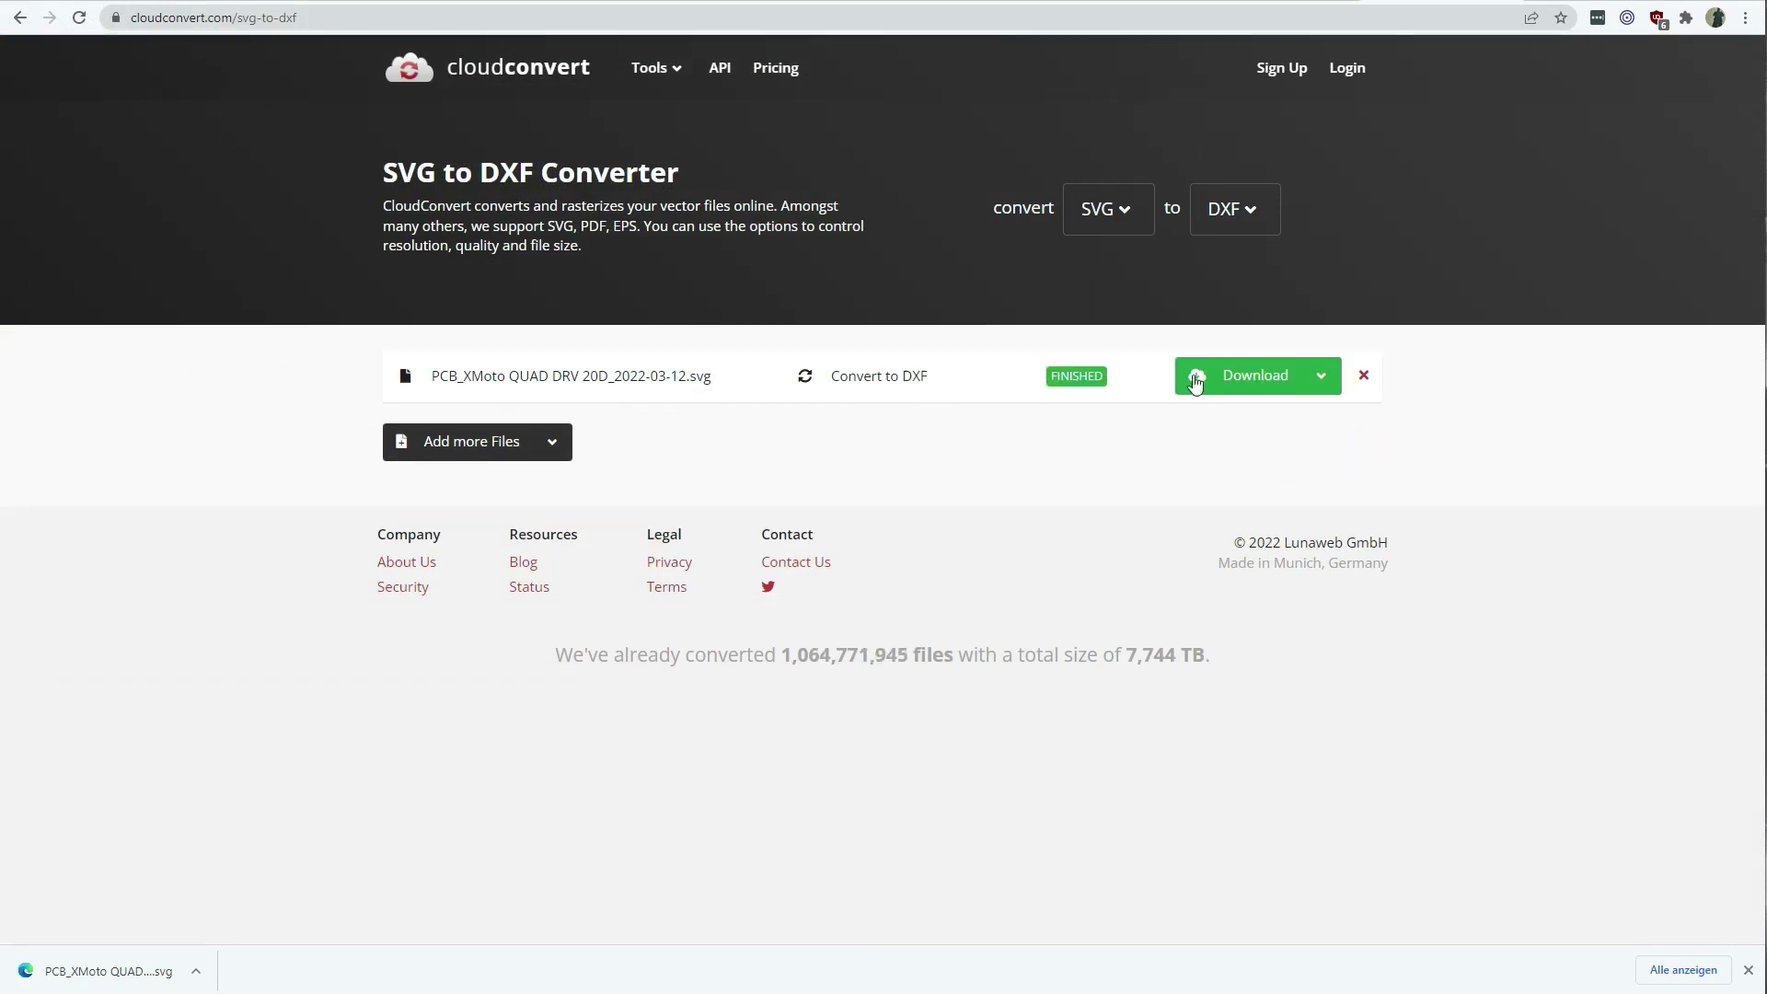
{"action": "left_click", "coordinate": [1193, 378]}
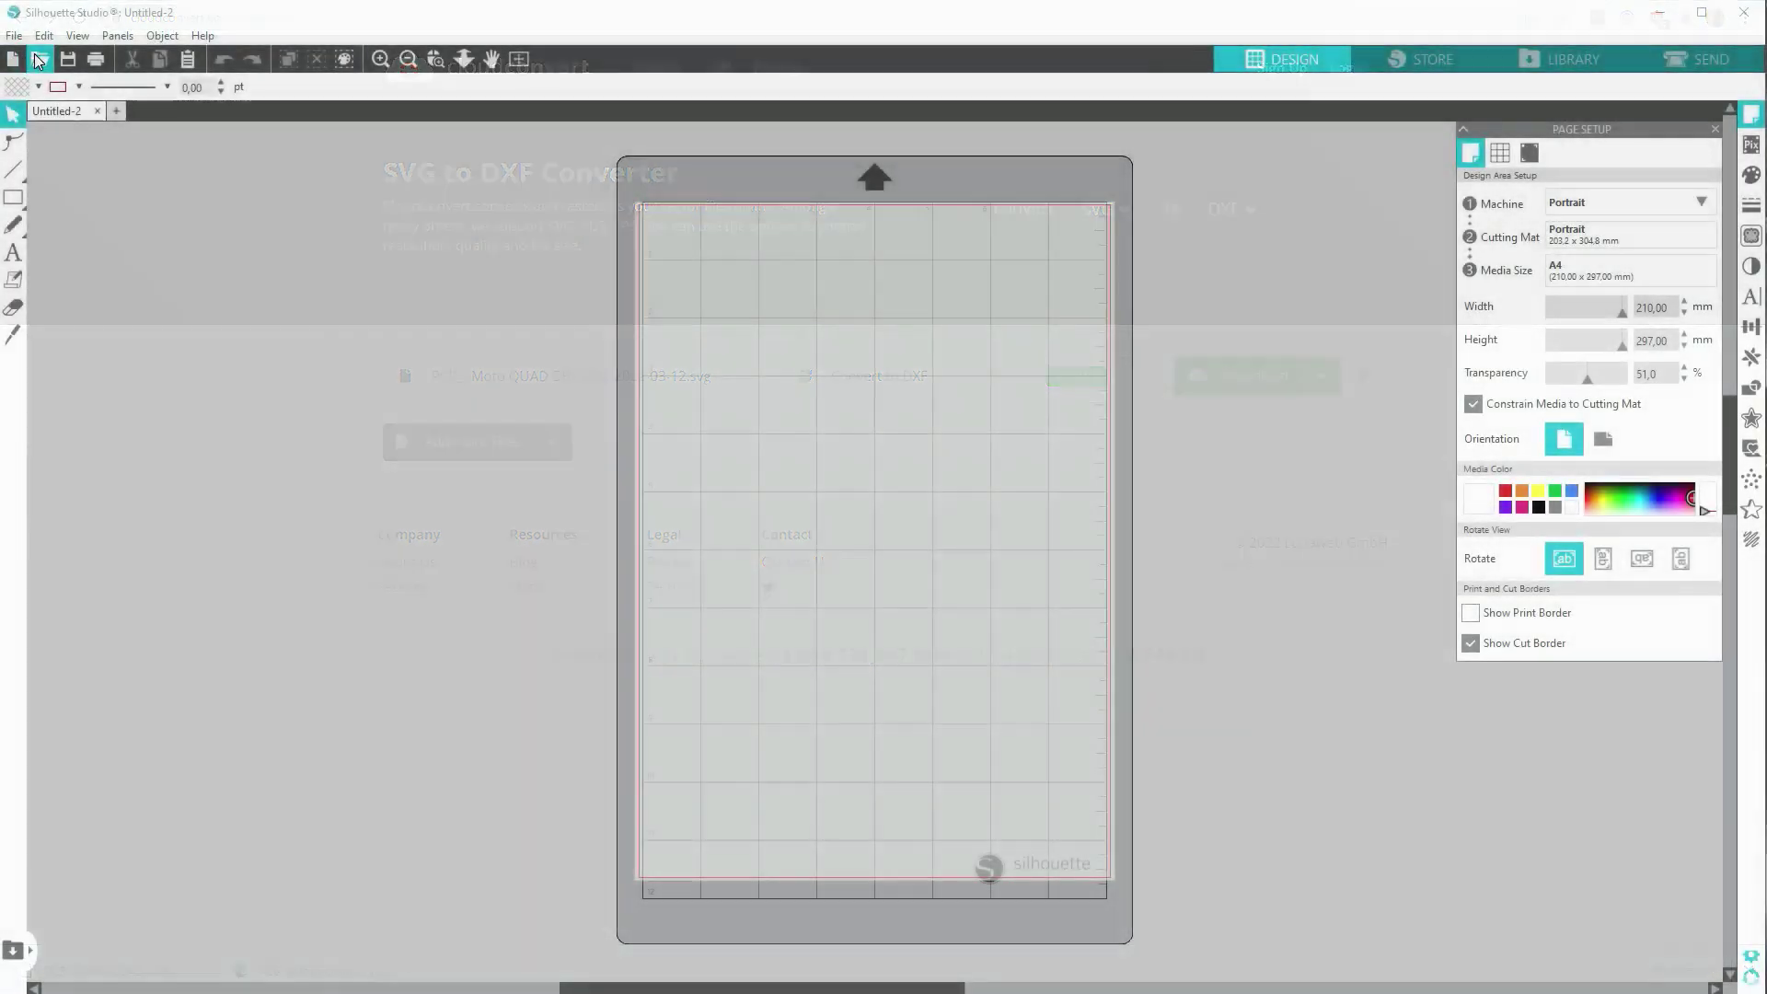
Open the board DXF, delete its surrounding rectangle, zoom onto the outline and select everything
{"action": "key", "text": "ctrl+o"}
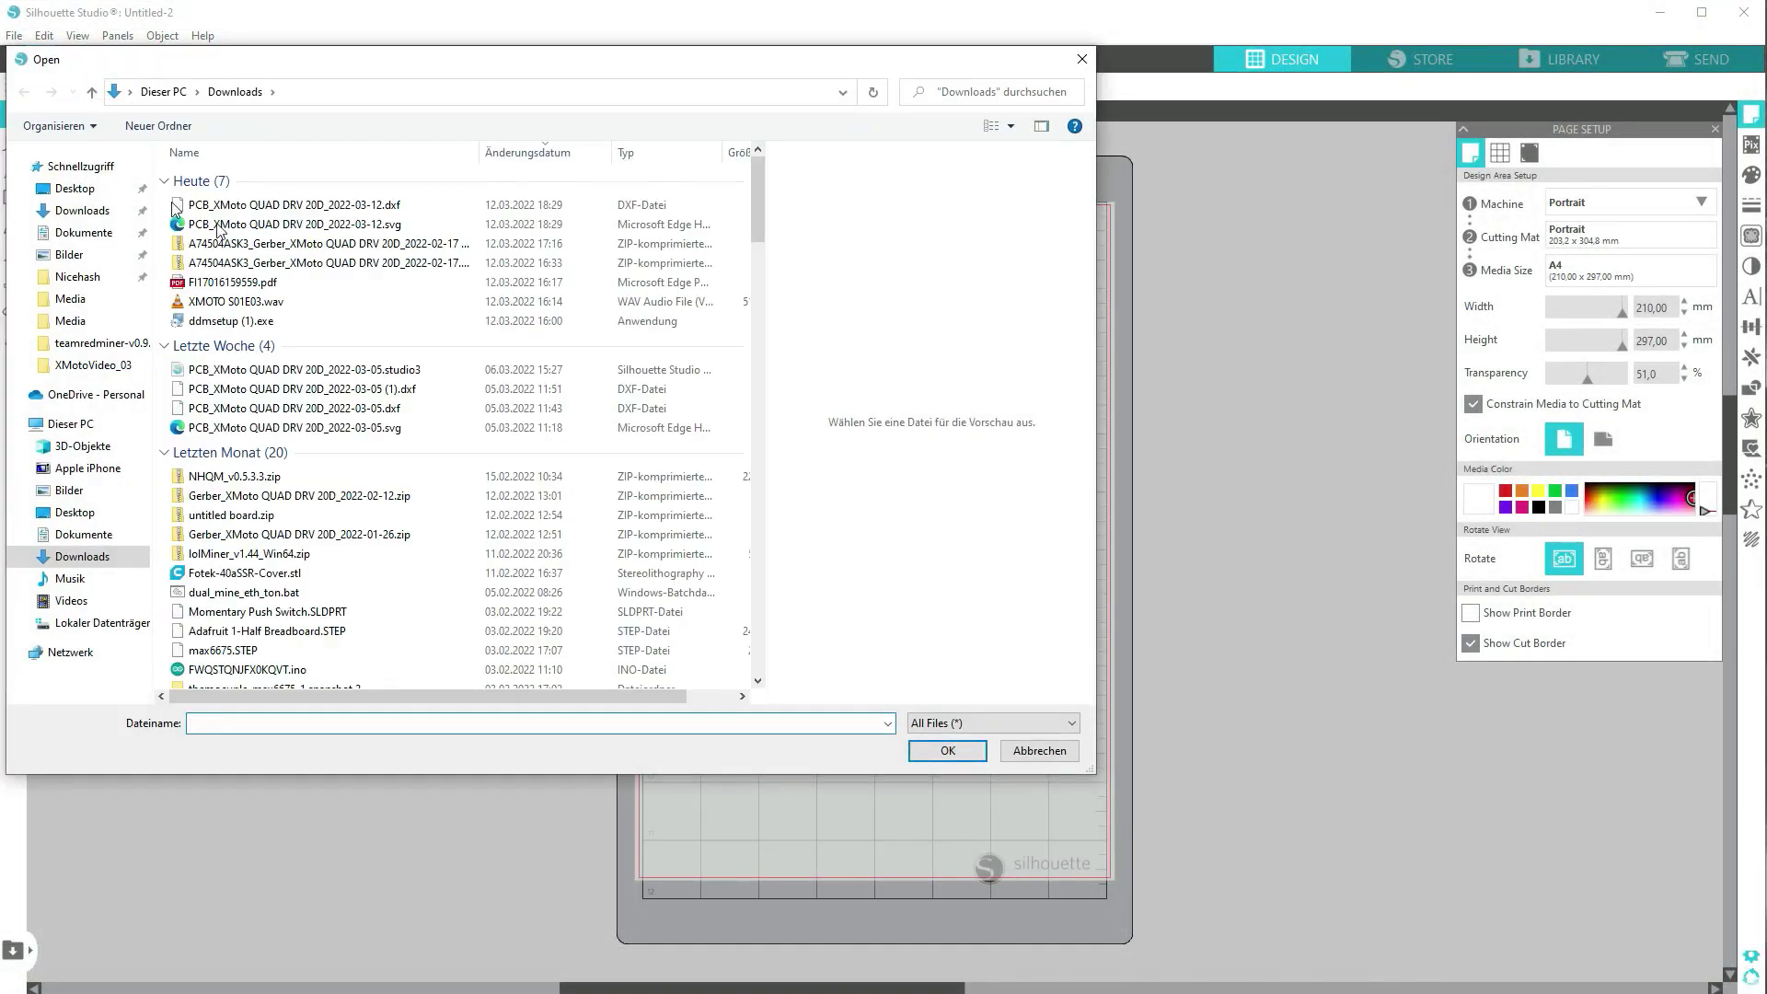
{"action": "double_click", "coordinate": [310, 206]}
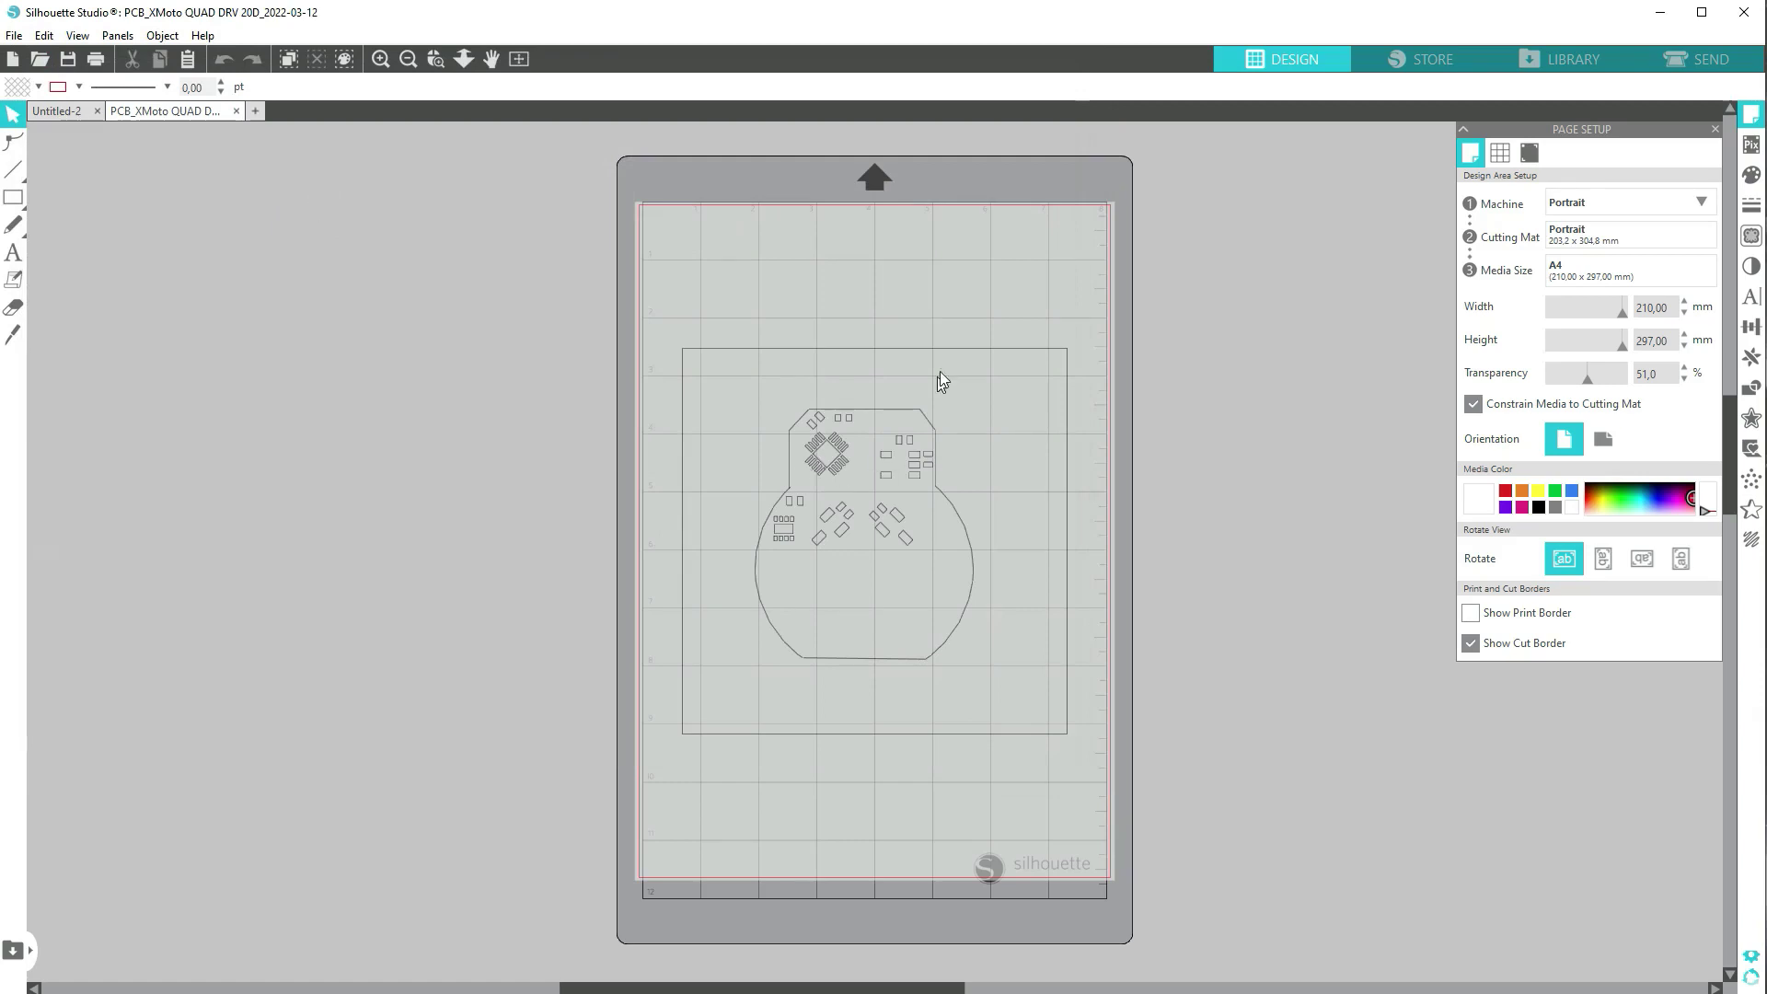
{"action": "left_click", "coordinate": [959, 347]}
{"action": "key", "text": "Delete"}
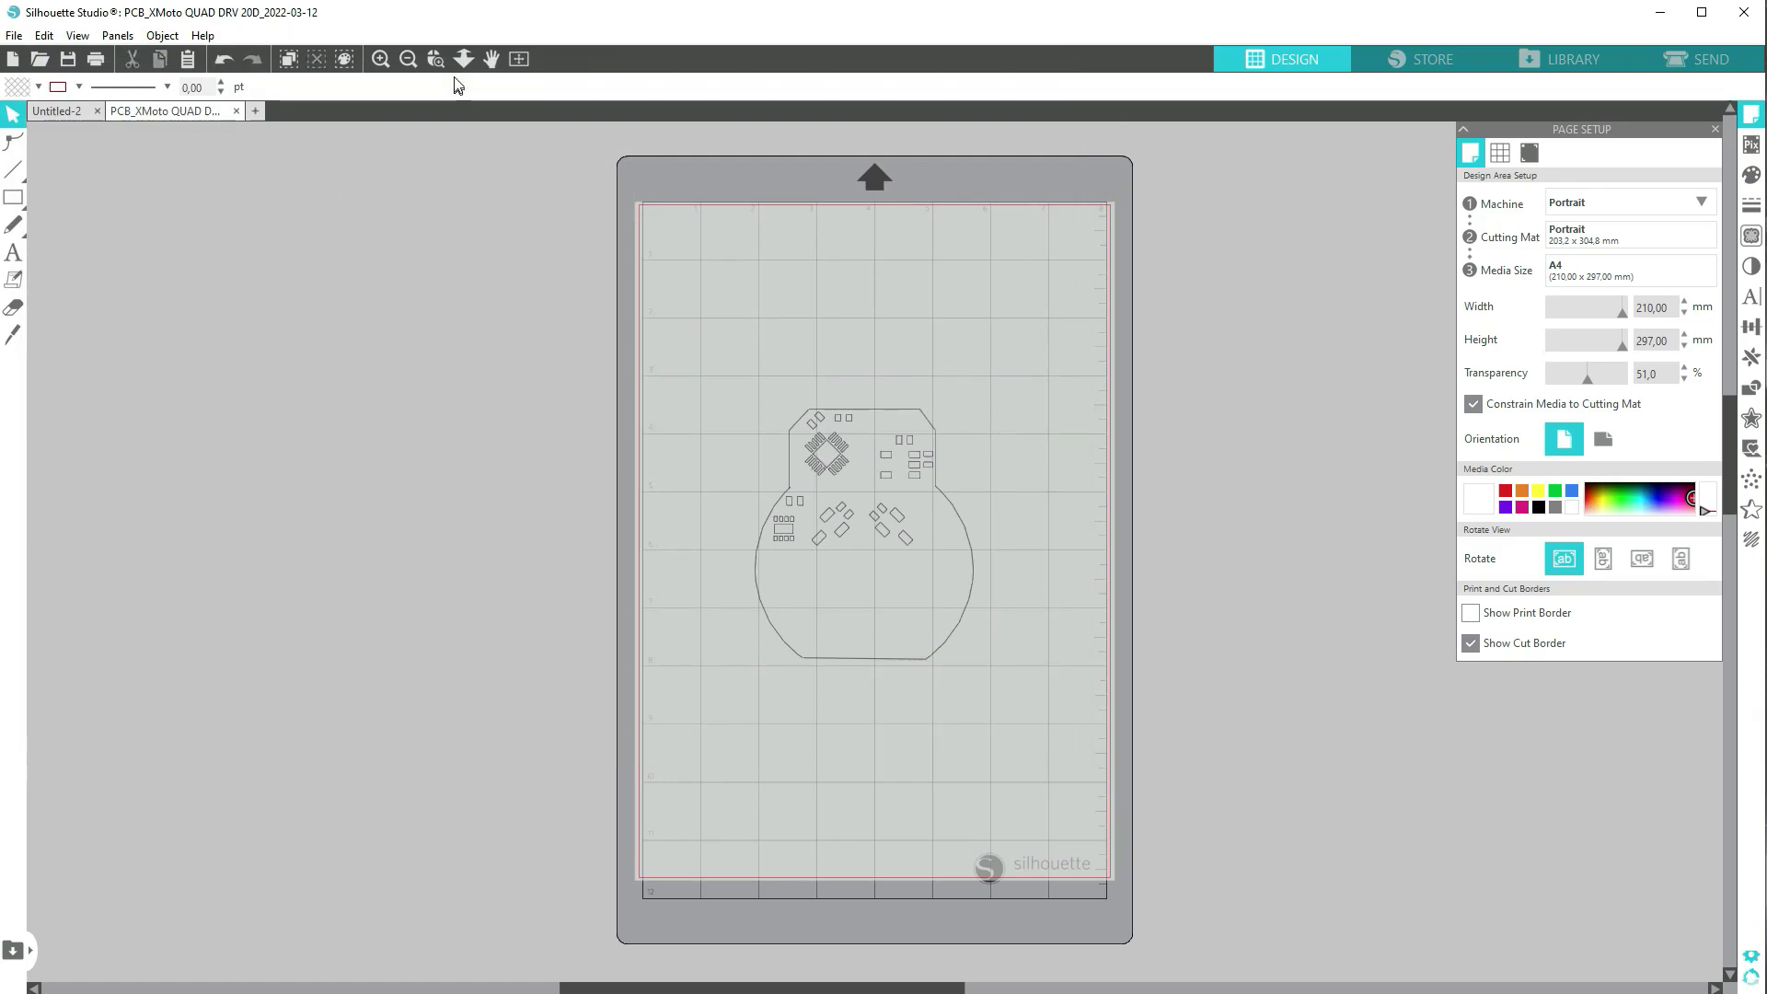
{"action": "left_click", "coordinate": [458, 64]}
{"action": "left_click_drag", "start_coordinate": [834, 504], "coordinate": [812, 598]}
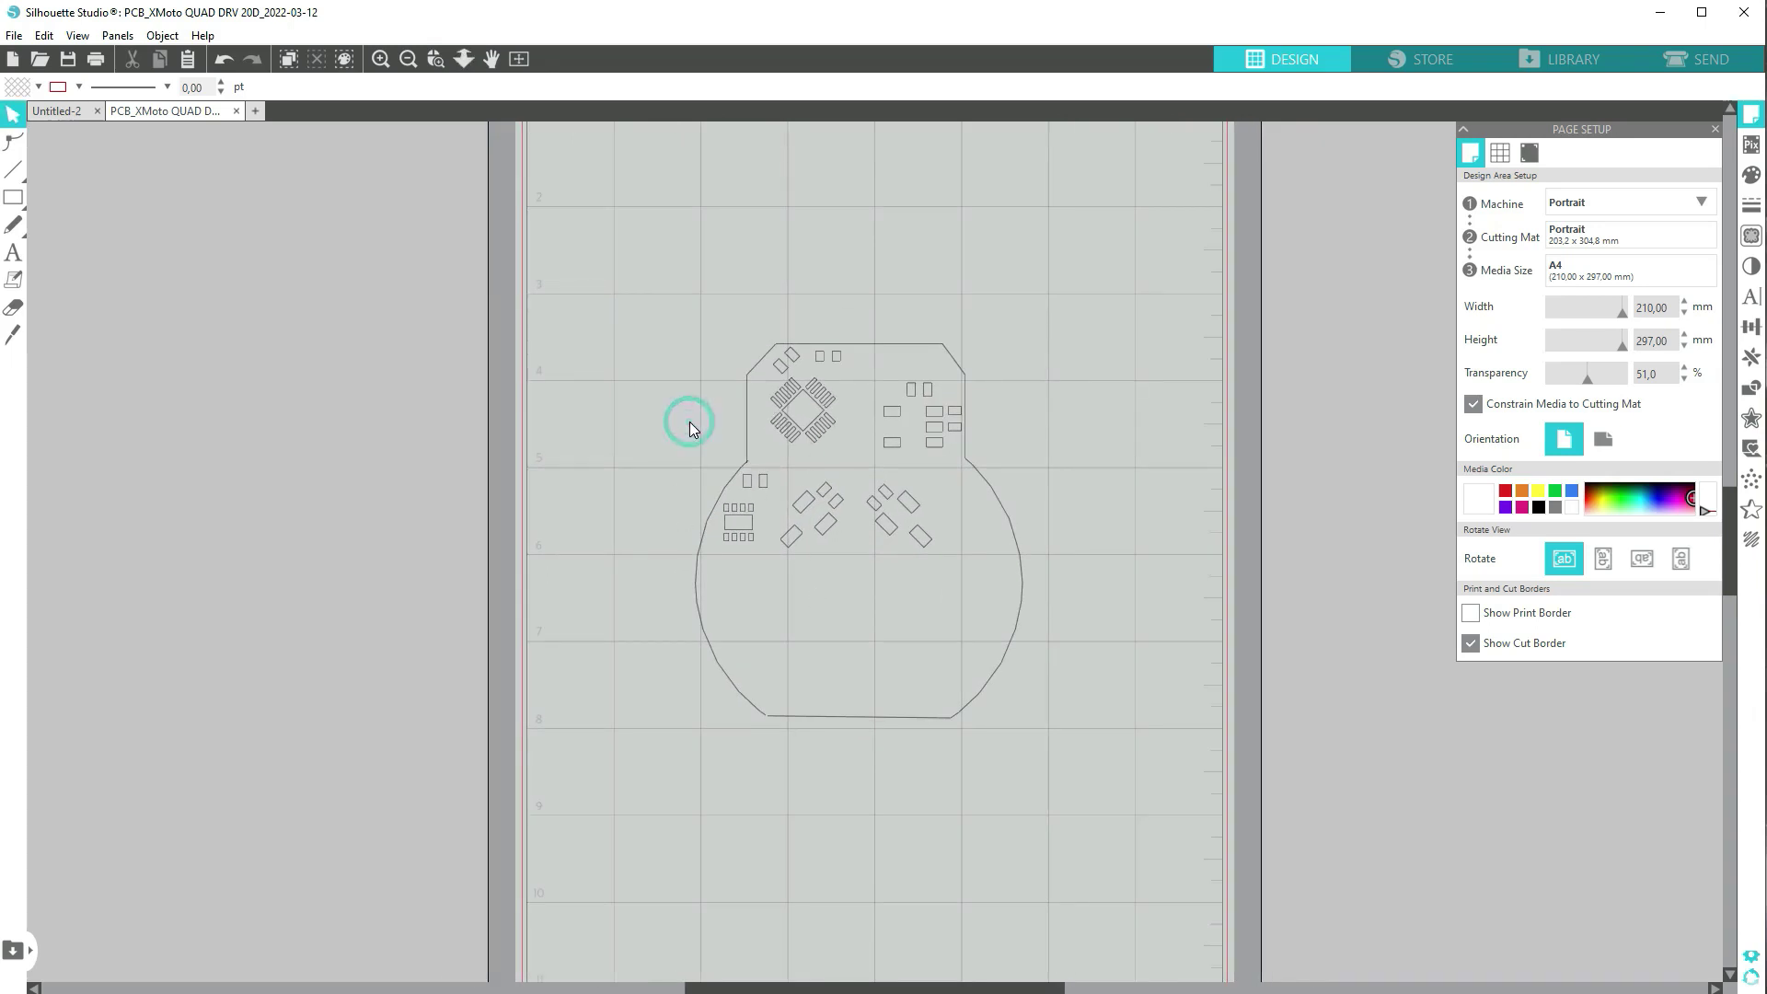
{"action": "key", "text": "ctrl+a"}
Scale the stencil design to 20.05 × 22.94 mm and zoom in on the chip's pads
{"action": "left_click_drag", "start_coordinate": [692, 340], "coordinate": [873, 462]}
{"action": "left_click_drag", "start_coordinate": [908, 543], "coordinate": [899, 829]}
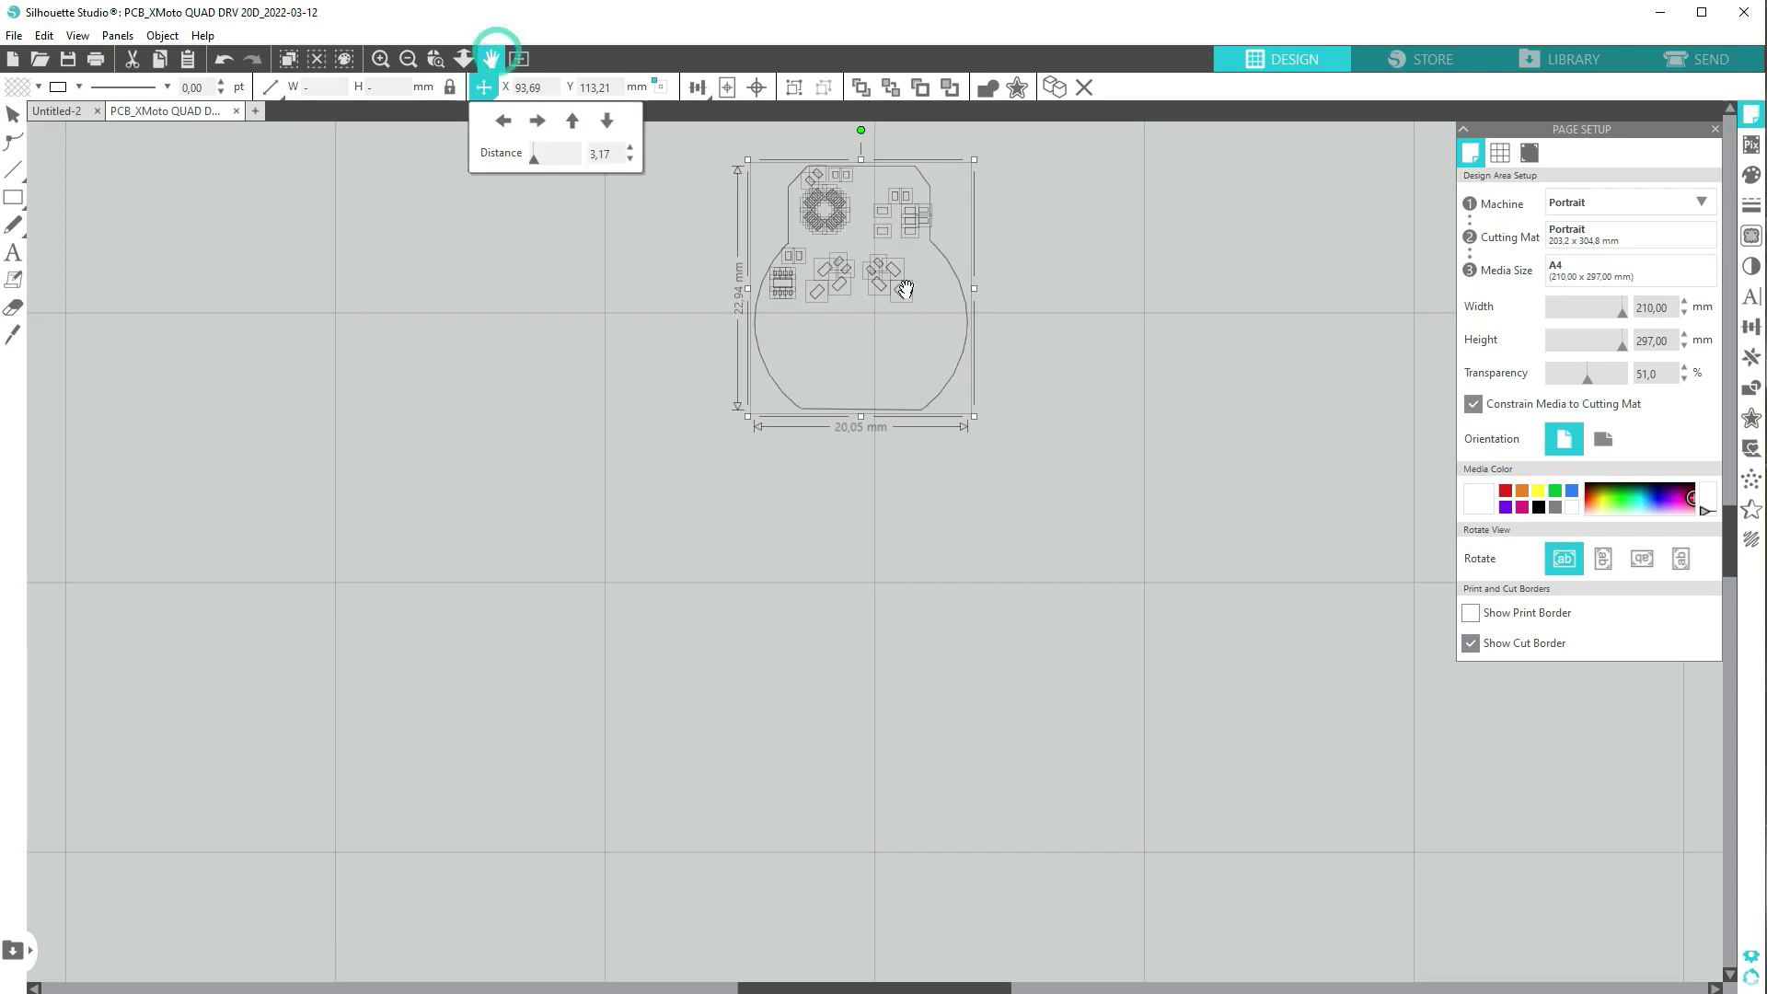
{"action": "left_click", "coordinate": [464, 59]}
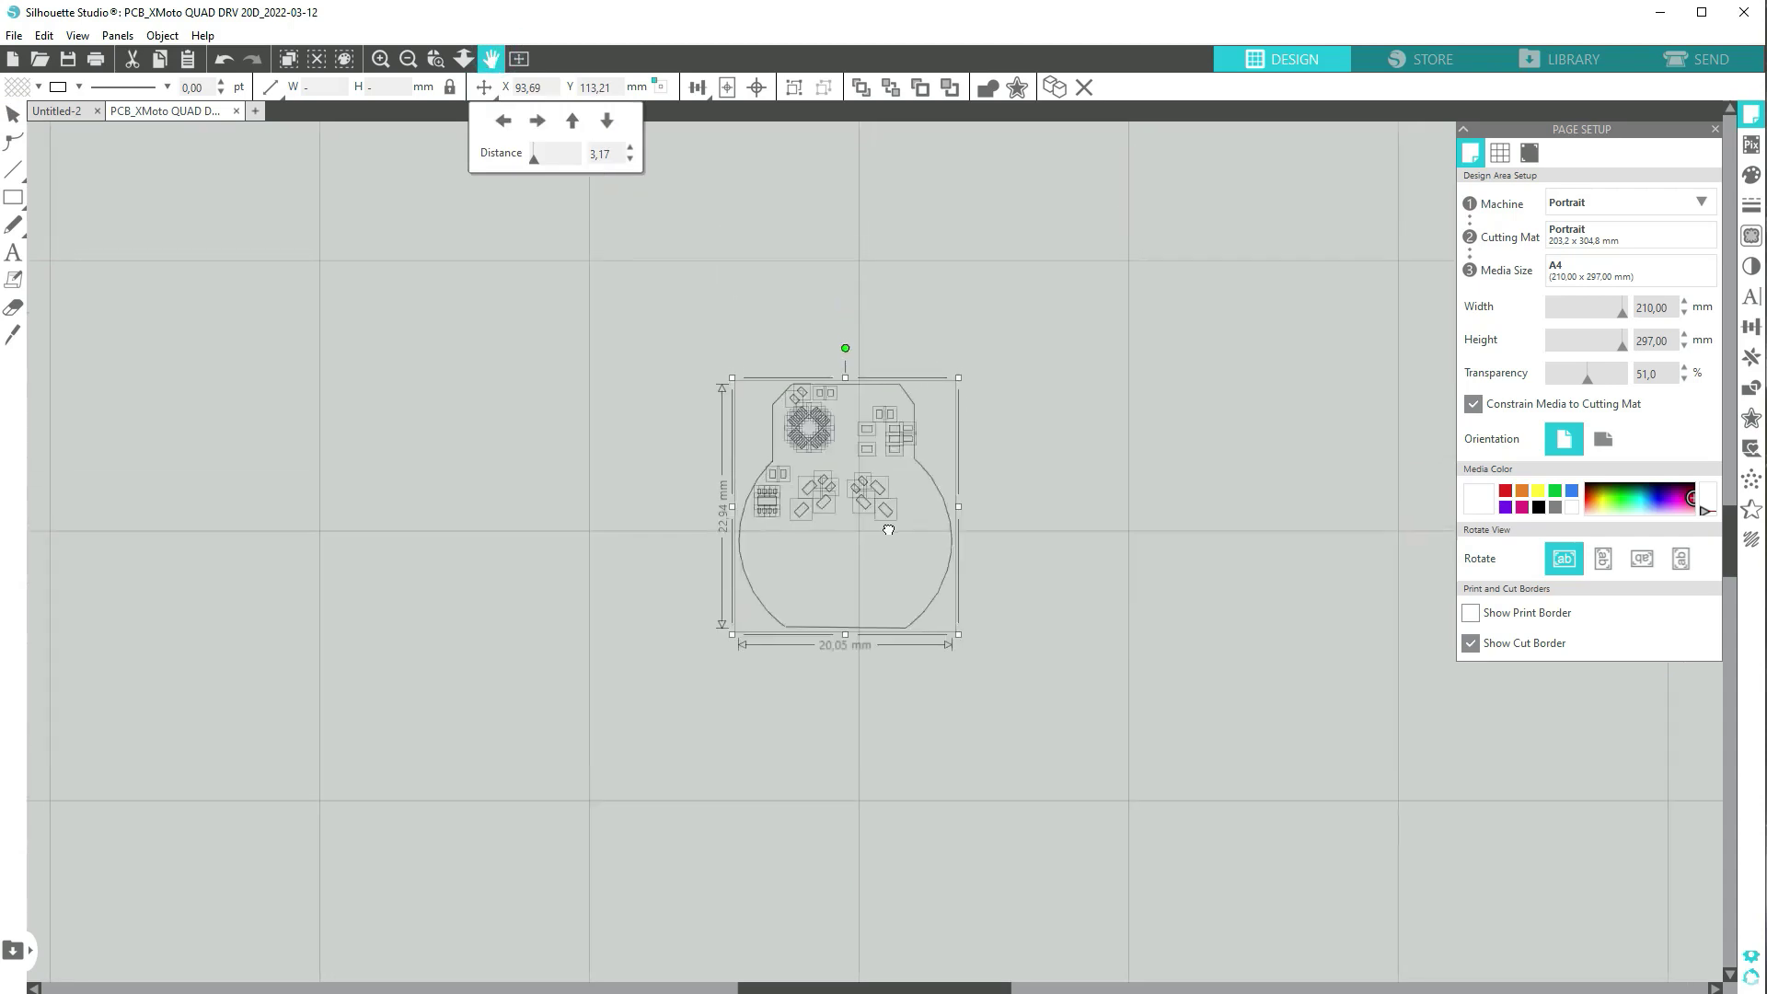
{"action": "left_click", "coordinate": [381, 60]}
{"action": "left_click", "coordinate": [383, 62]}
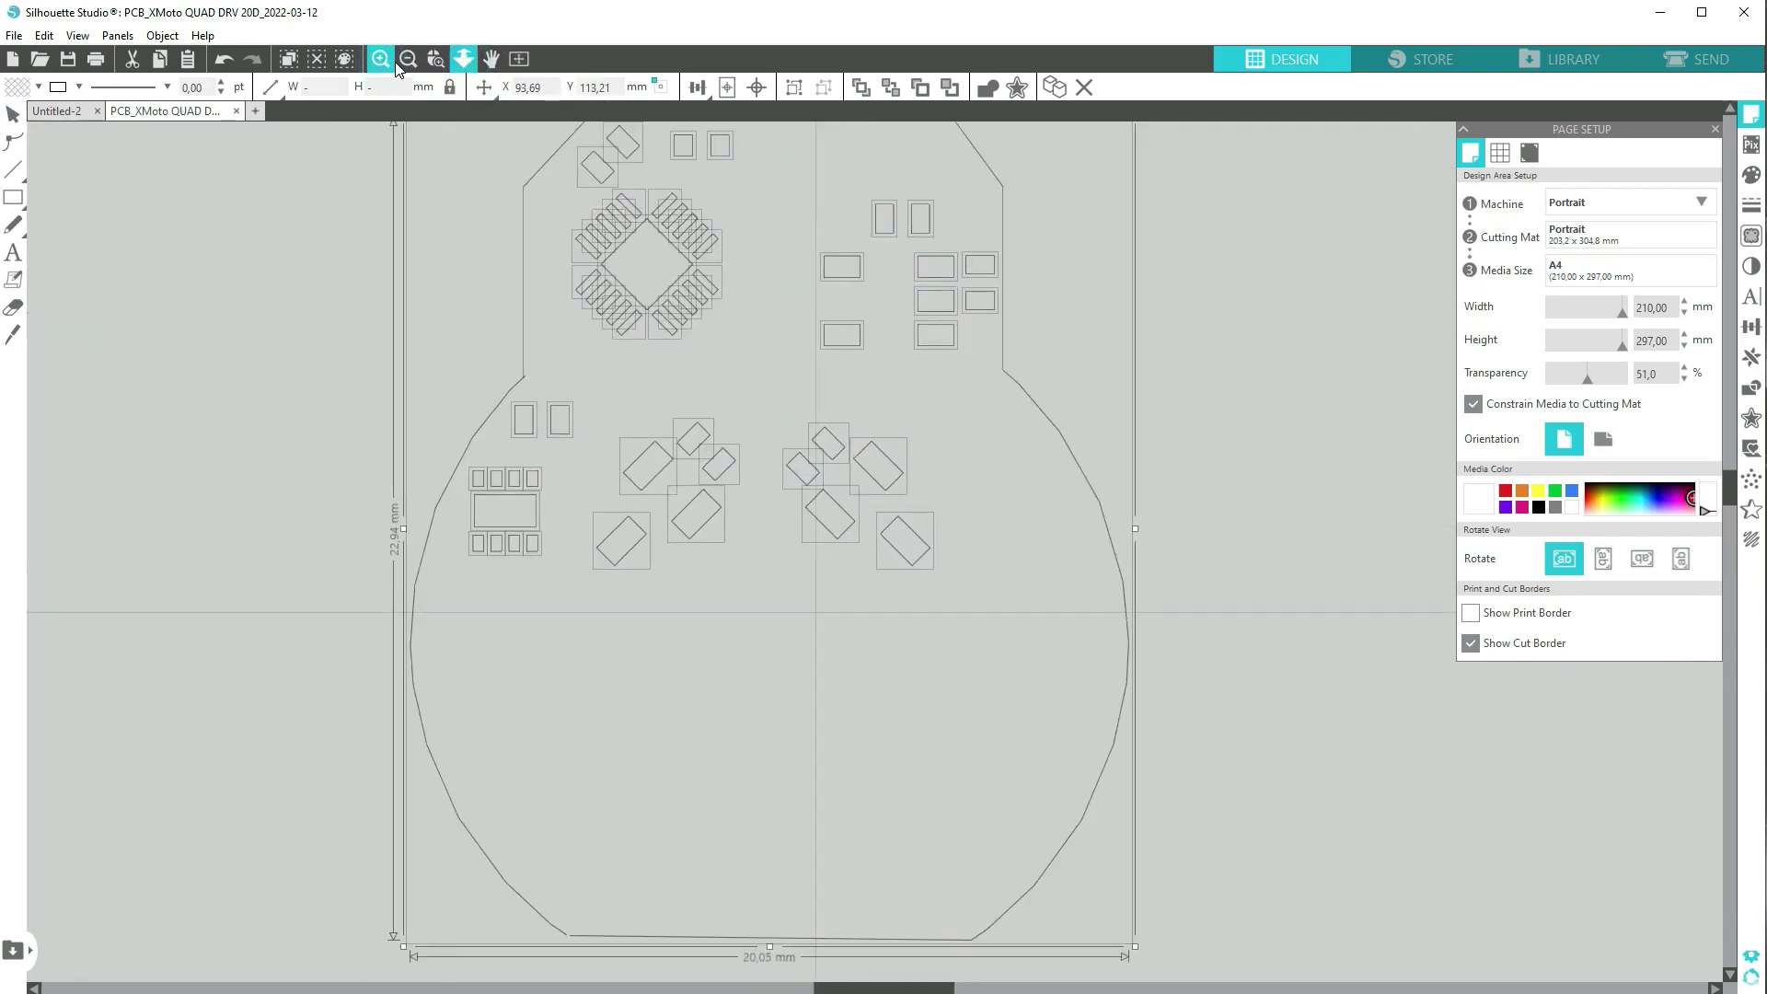
{"action": "left_click", "coordinate": [408, 59]}
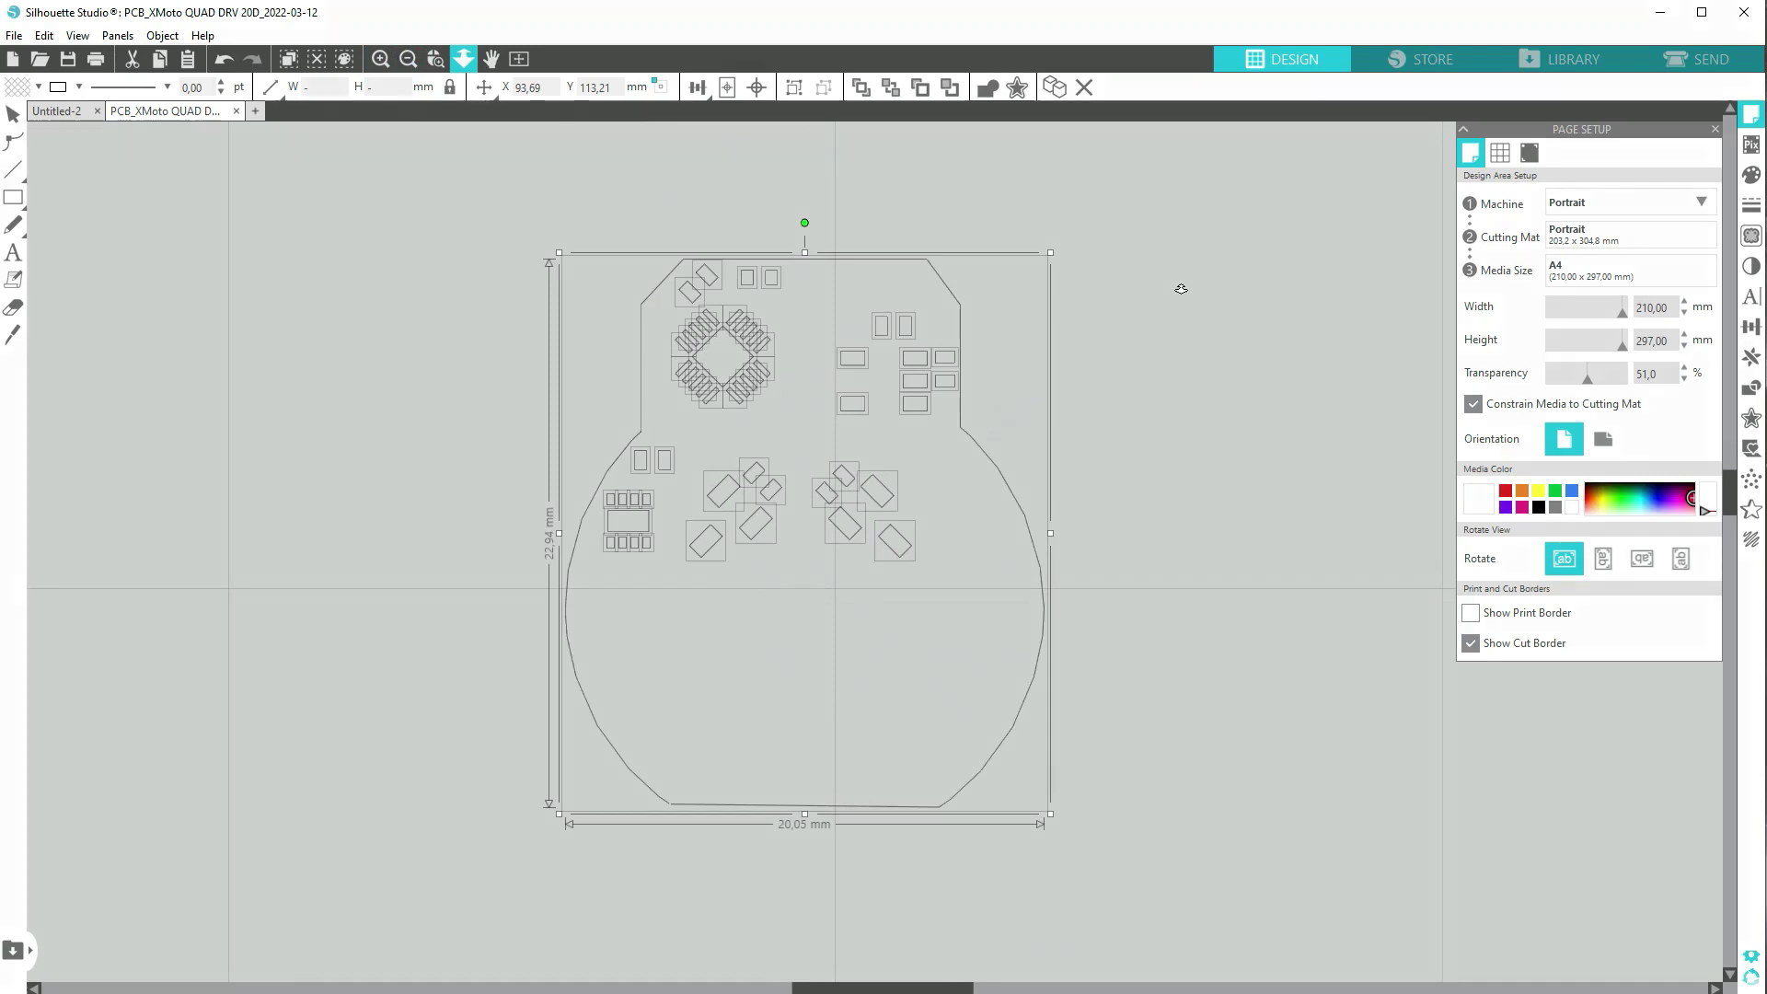
{"action": "left_click", "coordinate": [985, 390]}
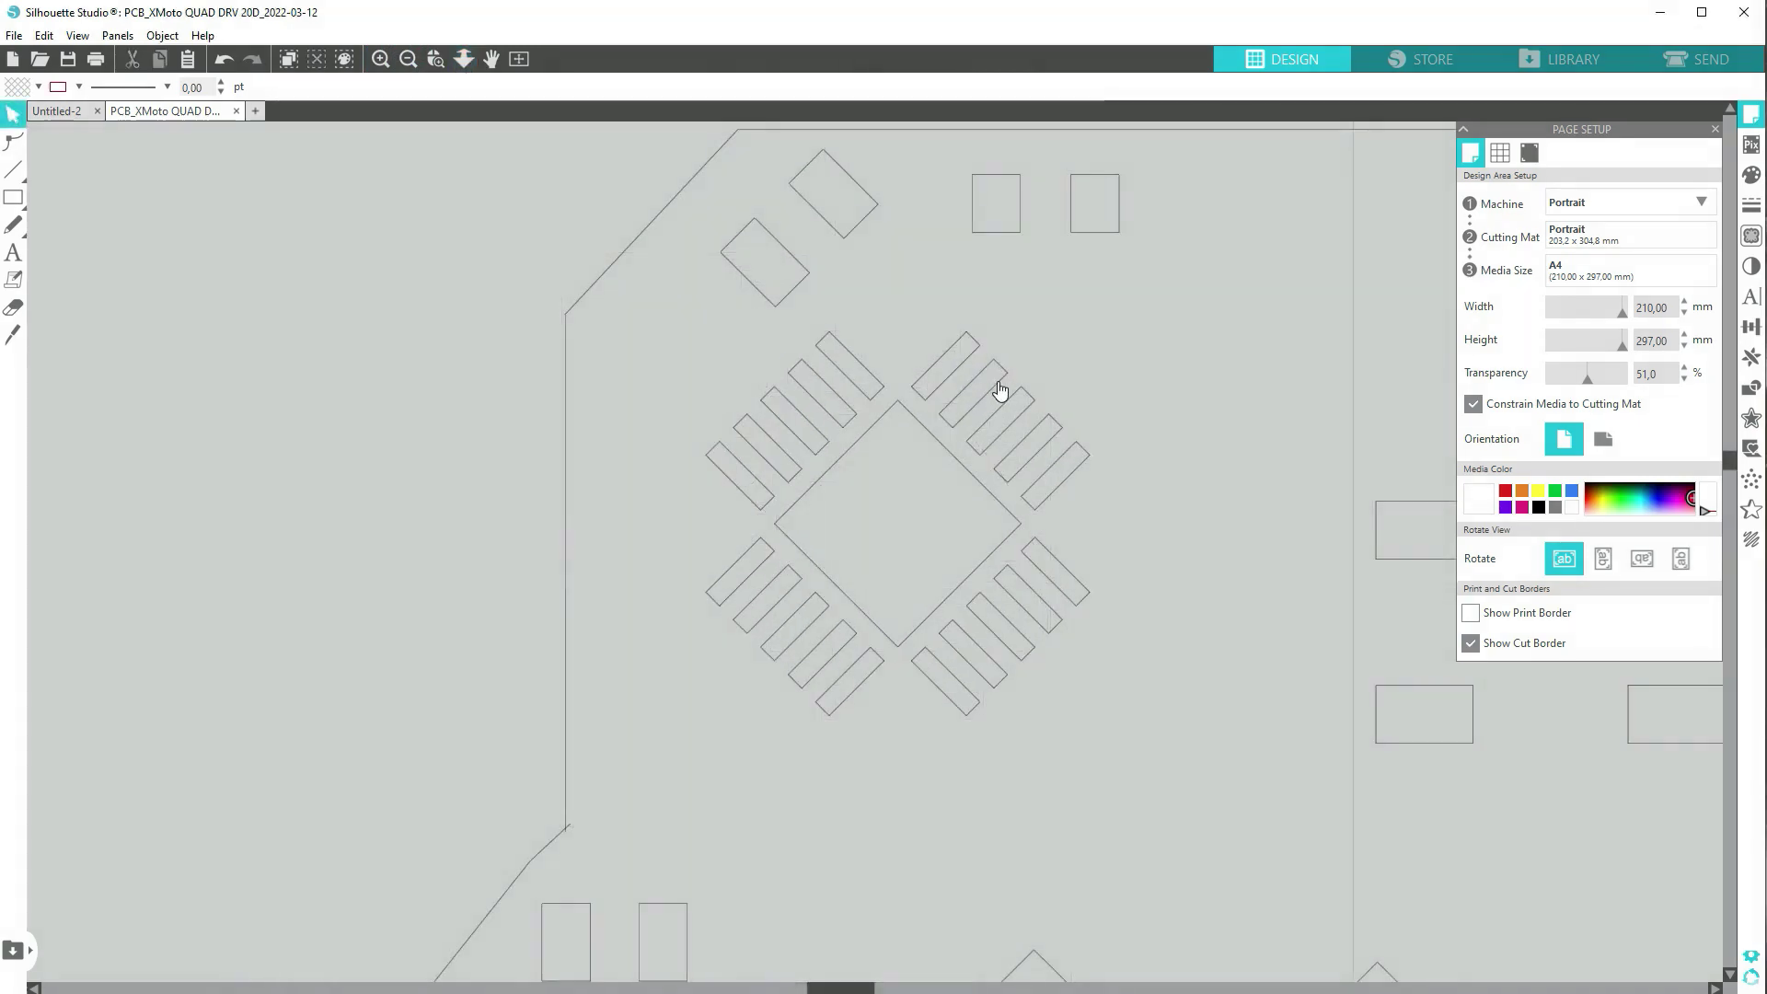
Delete four of the pads in the chip's upper-right row
{"action": "left_click", "coordinate": [998, 383]}
{"action": "key", "text": "Delete"}
{"action": "left_click", "coordinate": [1009, 414]}
{"action": "key", "text": "Delete"}
{"action": "left_click", "coordinate": [1035, 434]}
{"action": "key", "text": "Delete"}
{"action": "left_click", "coordinate": [1057, 463]}
{"action": "key", "text": "Delete"}
Rotate the remaining upper-right pad 90° and stretch it into one long slot
{"action": "left_click", "coordinate": [939, 375]}
{"action": "left_click_drag", "start_coordinate": [945, 294], "coordinate": [1063, 504]}
{"action": "left_click", "coordinate": [1015, 432]}
{"action": "left_click", "coordinate": [1011, 438]}
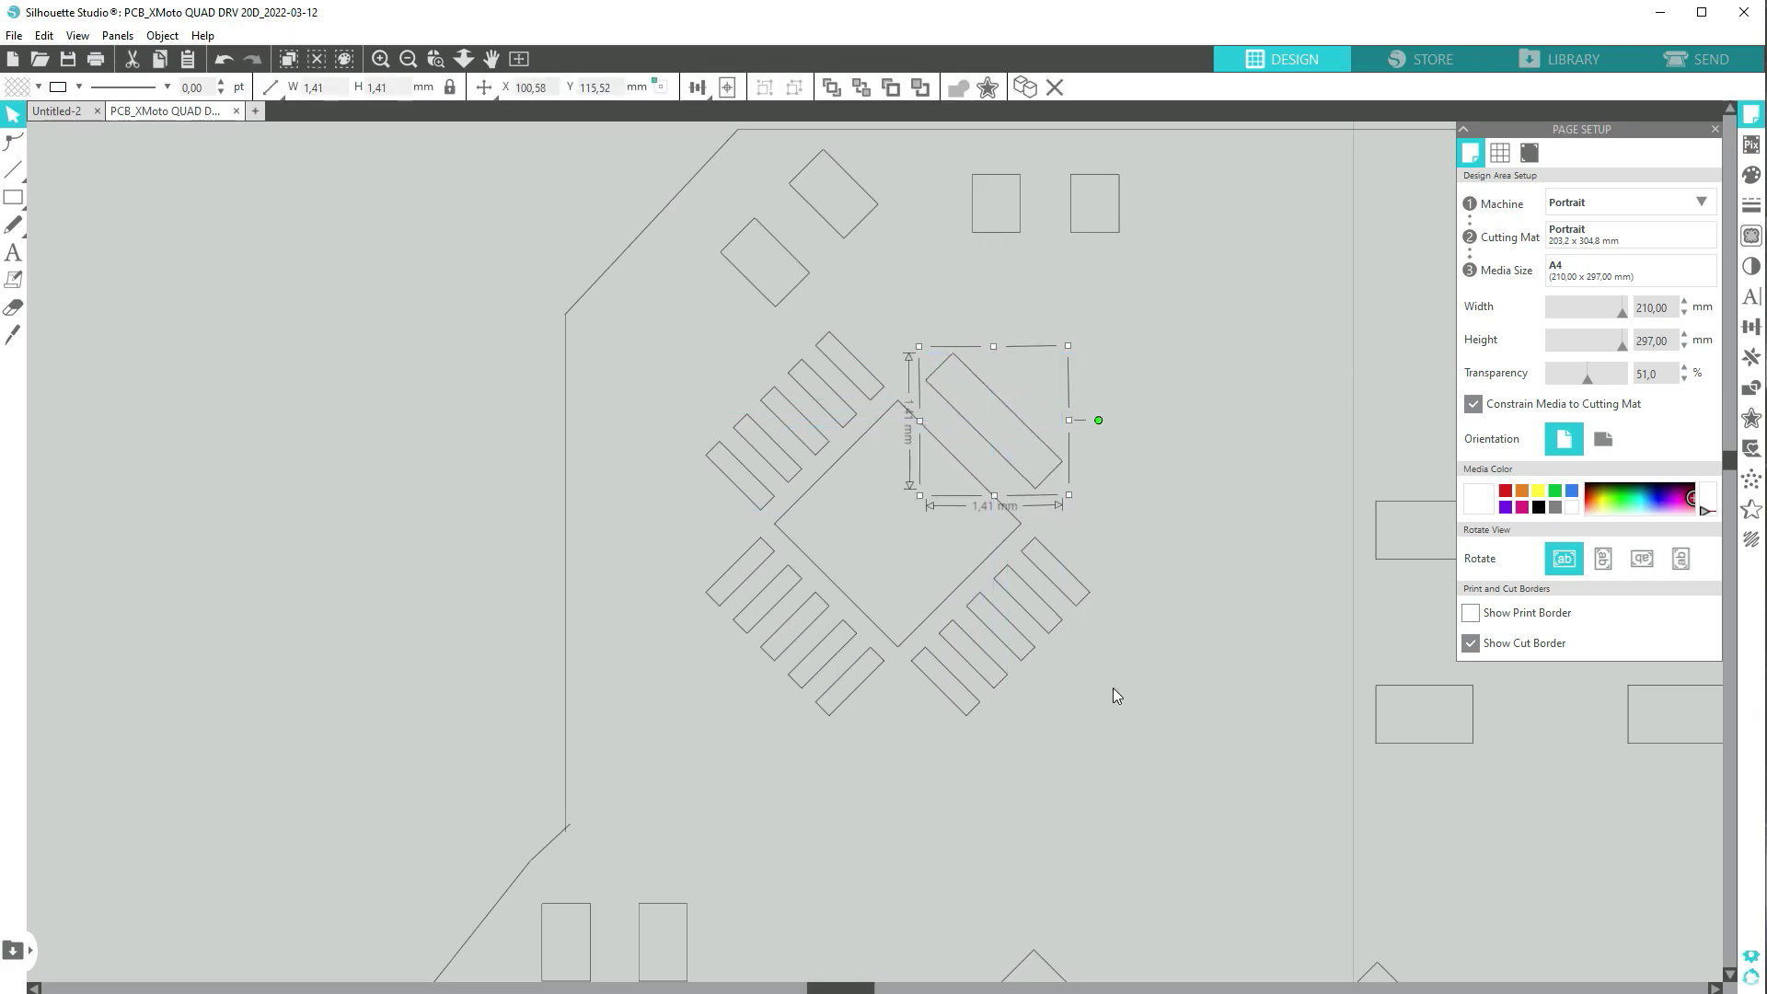
{"action": "left_click", "coordinate": [1236, 592]}
Frame the stencil pads with a centred 73.30 × 40.76 mm rectangle and show the Send cut settings
{"action": "scroll", "coordinate": [898, 725], "scroll_direction": "down", "scroll_amount": 8}
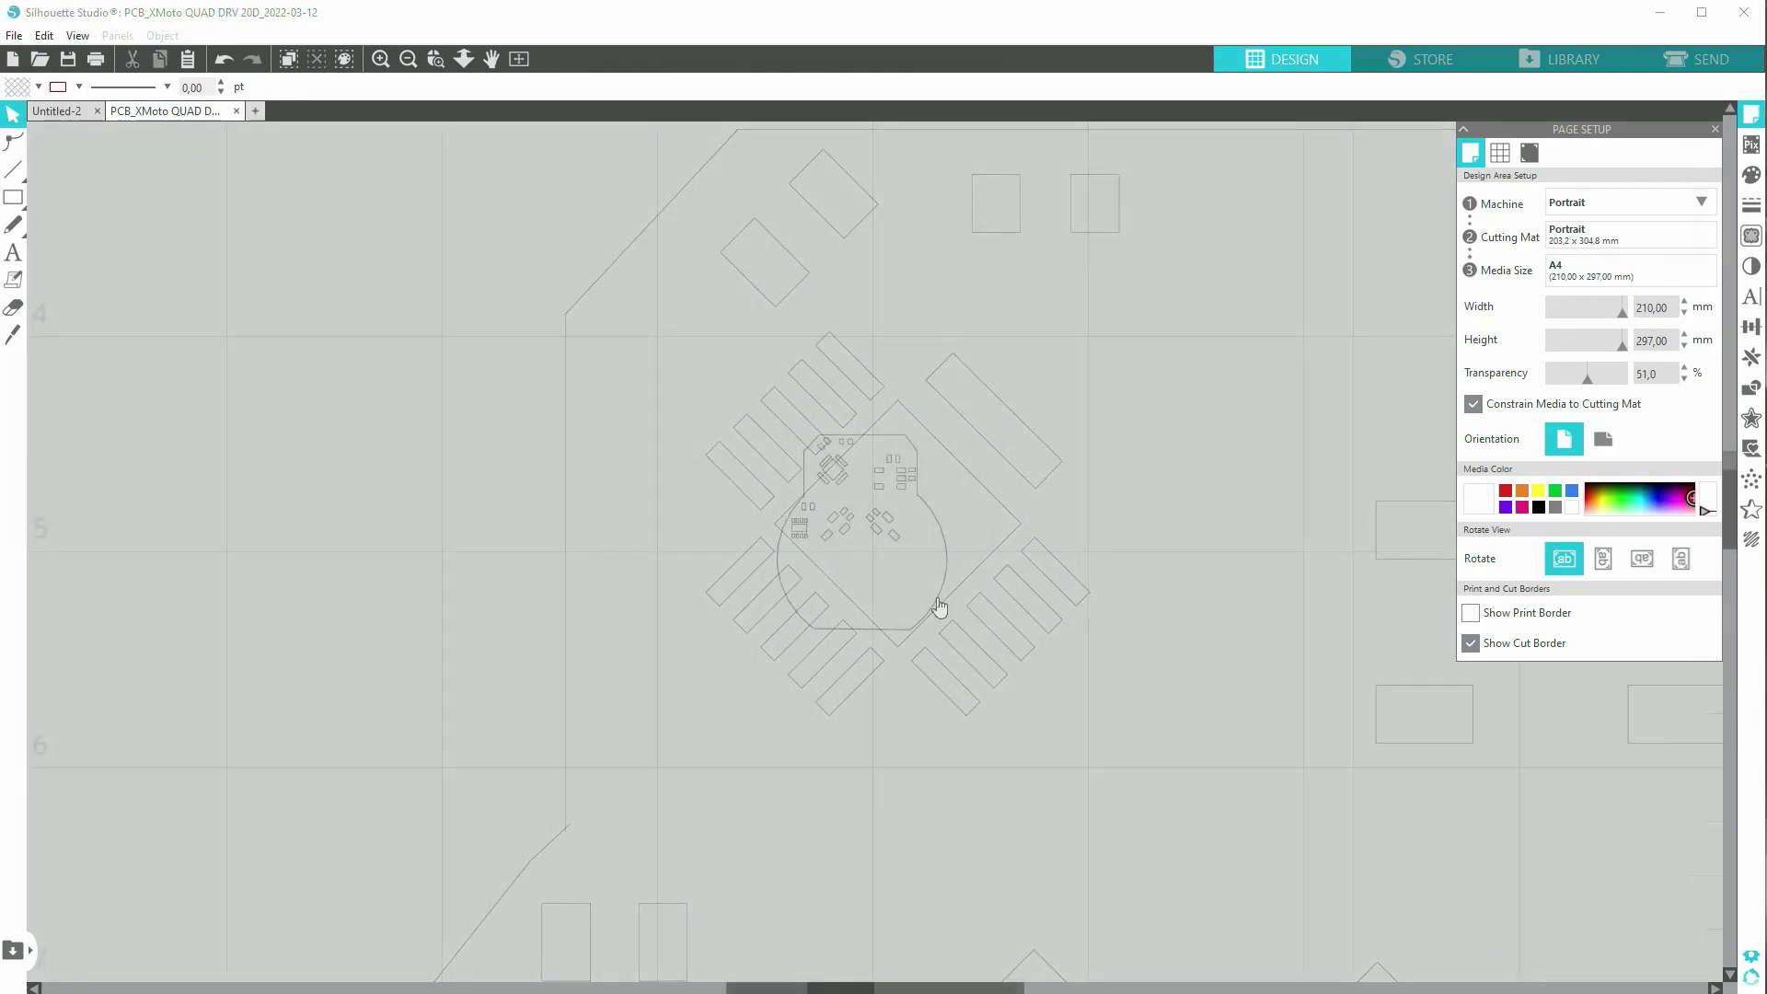
{"action": "left_click", "coordinate": [14, 196]}
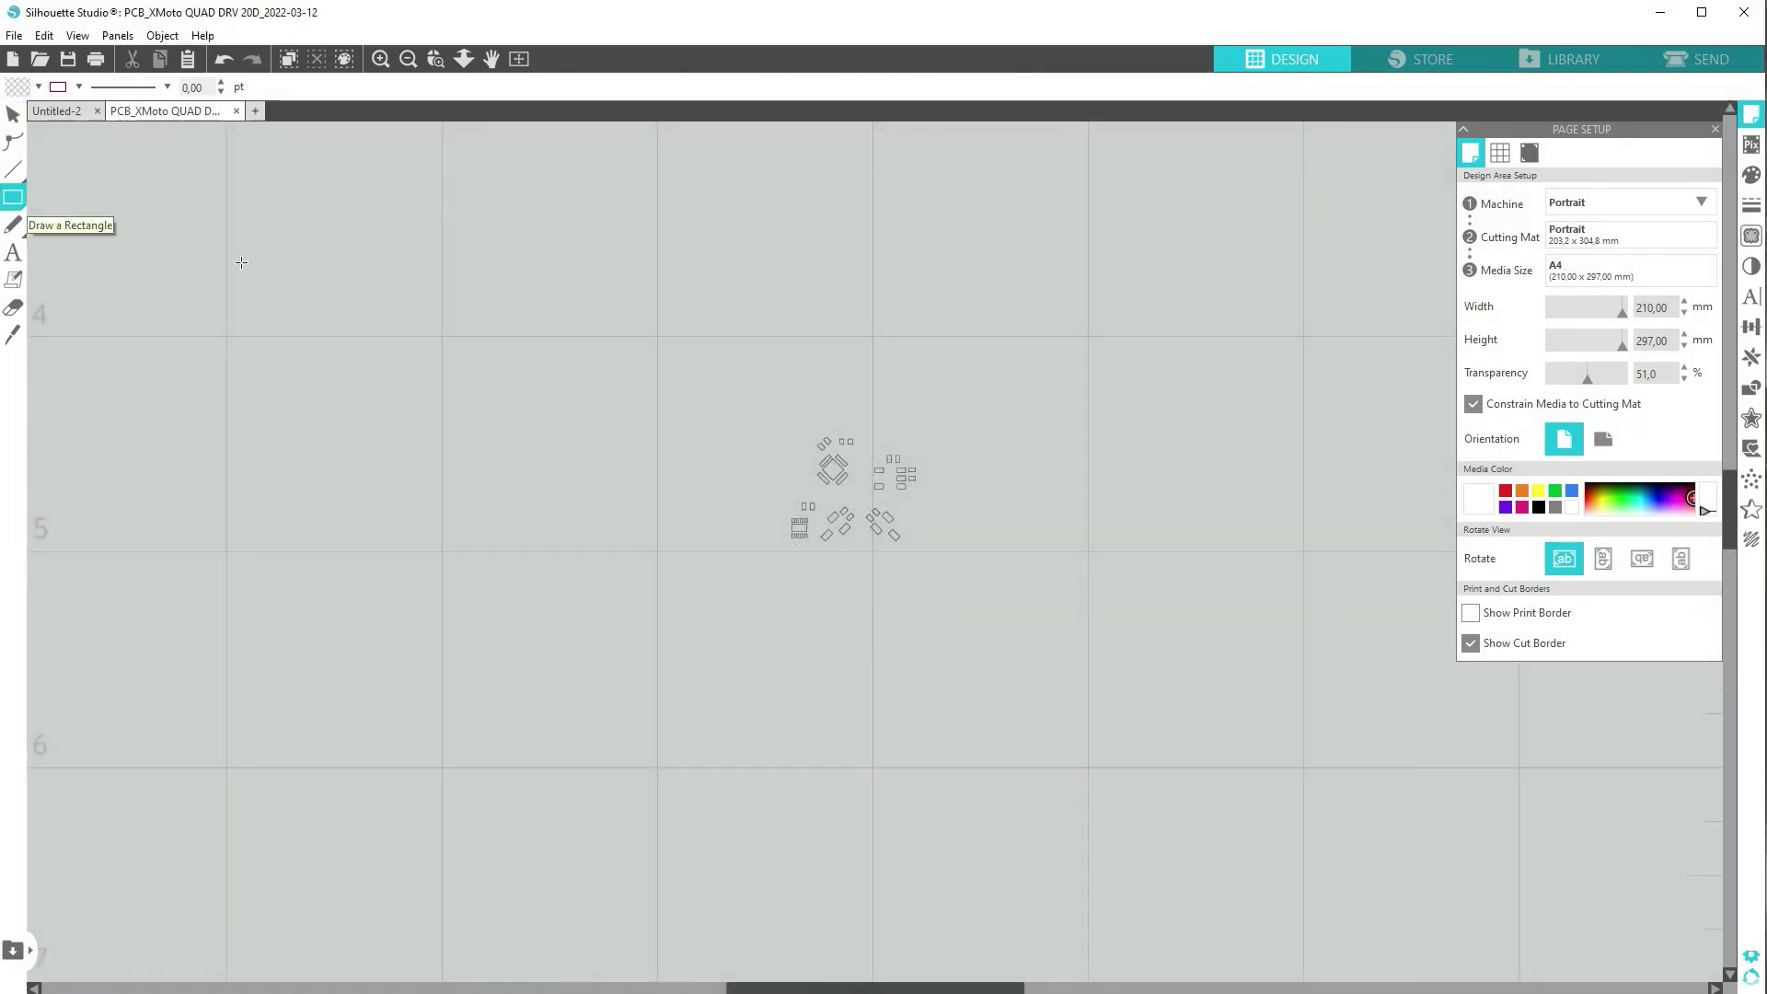
{"action": "left_click_drag", "start_coordinate": [242, 244], "coordinate": [1105, 722]}
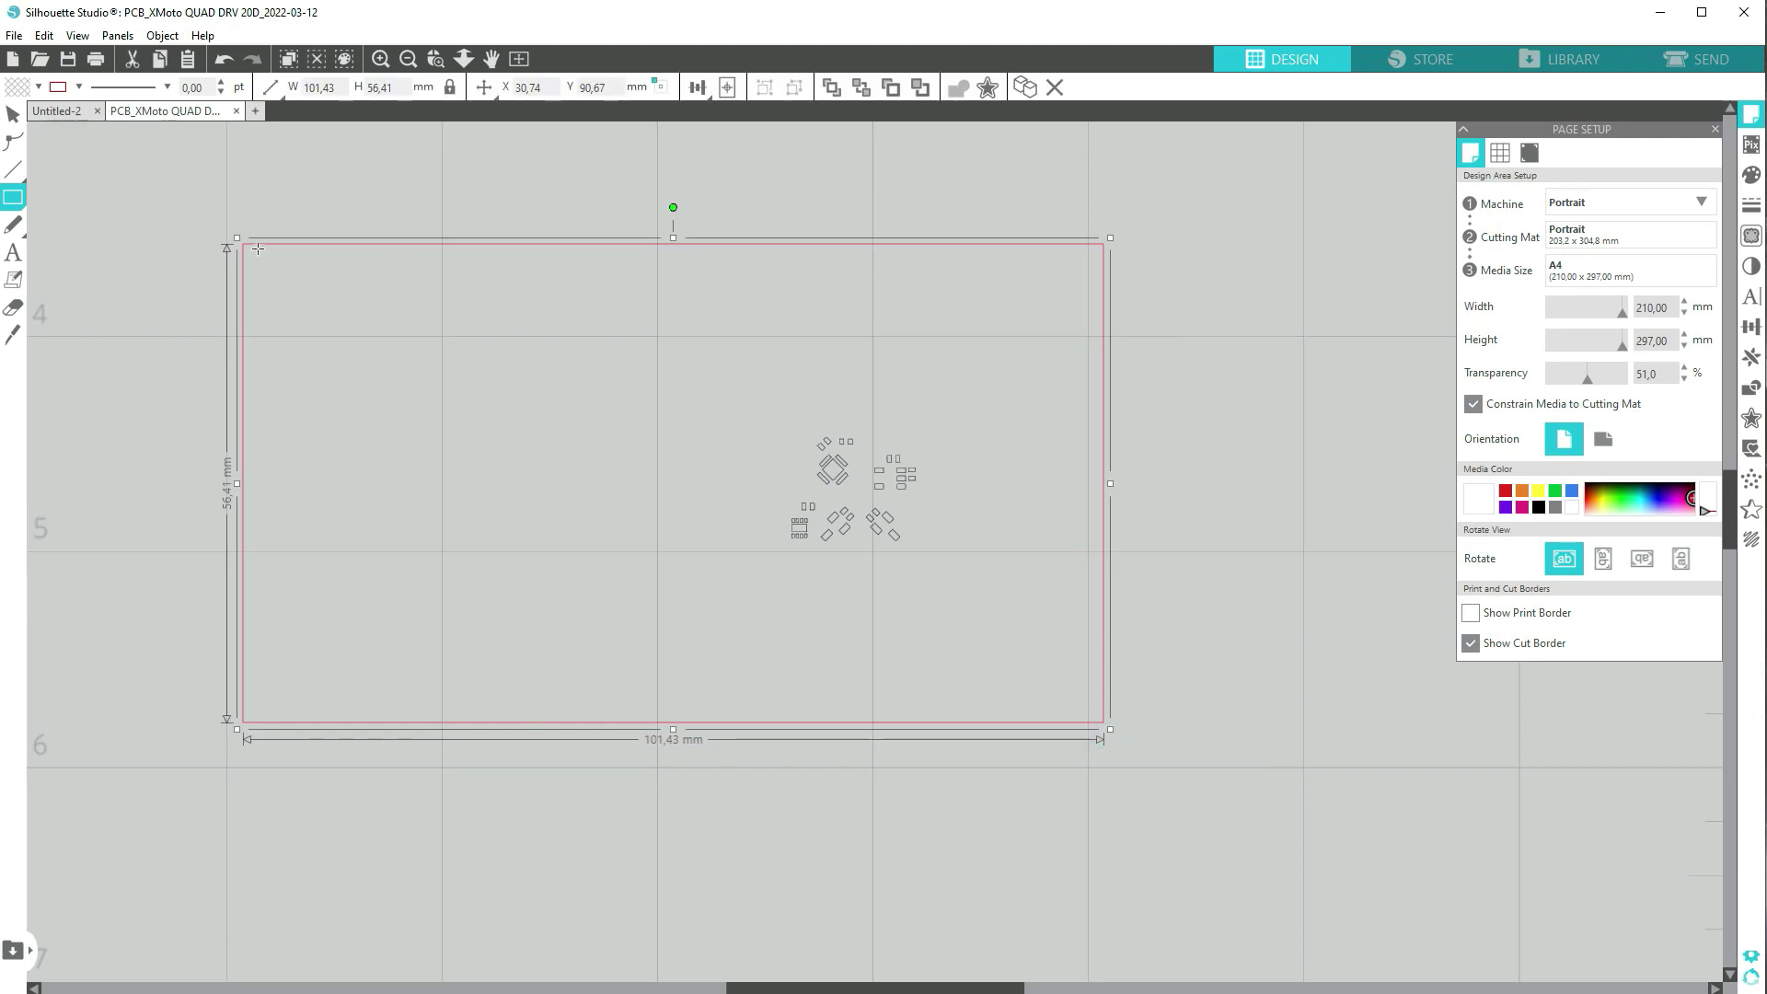
{"action": "left_click_drag", "start_coordinate": [236, 240], "coordinate": [473, 374]}
{"action": "left_click_drag", "start_coordinate": [584, 383], "coordinate": [664, 279]}
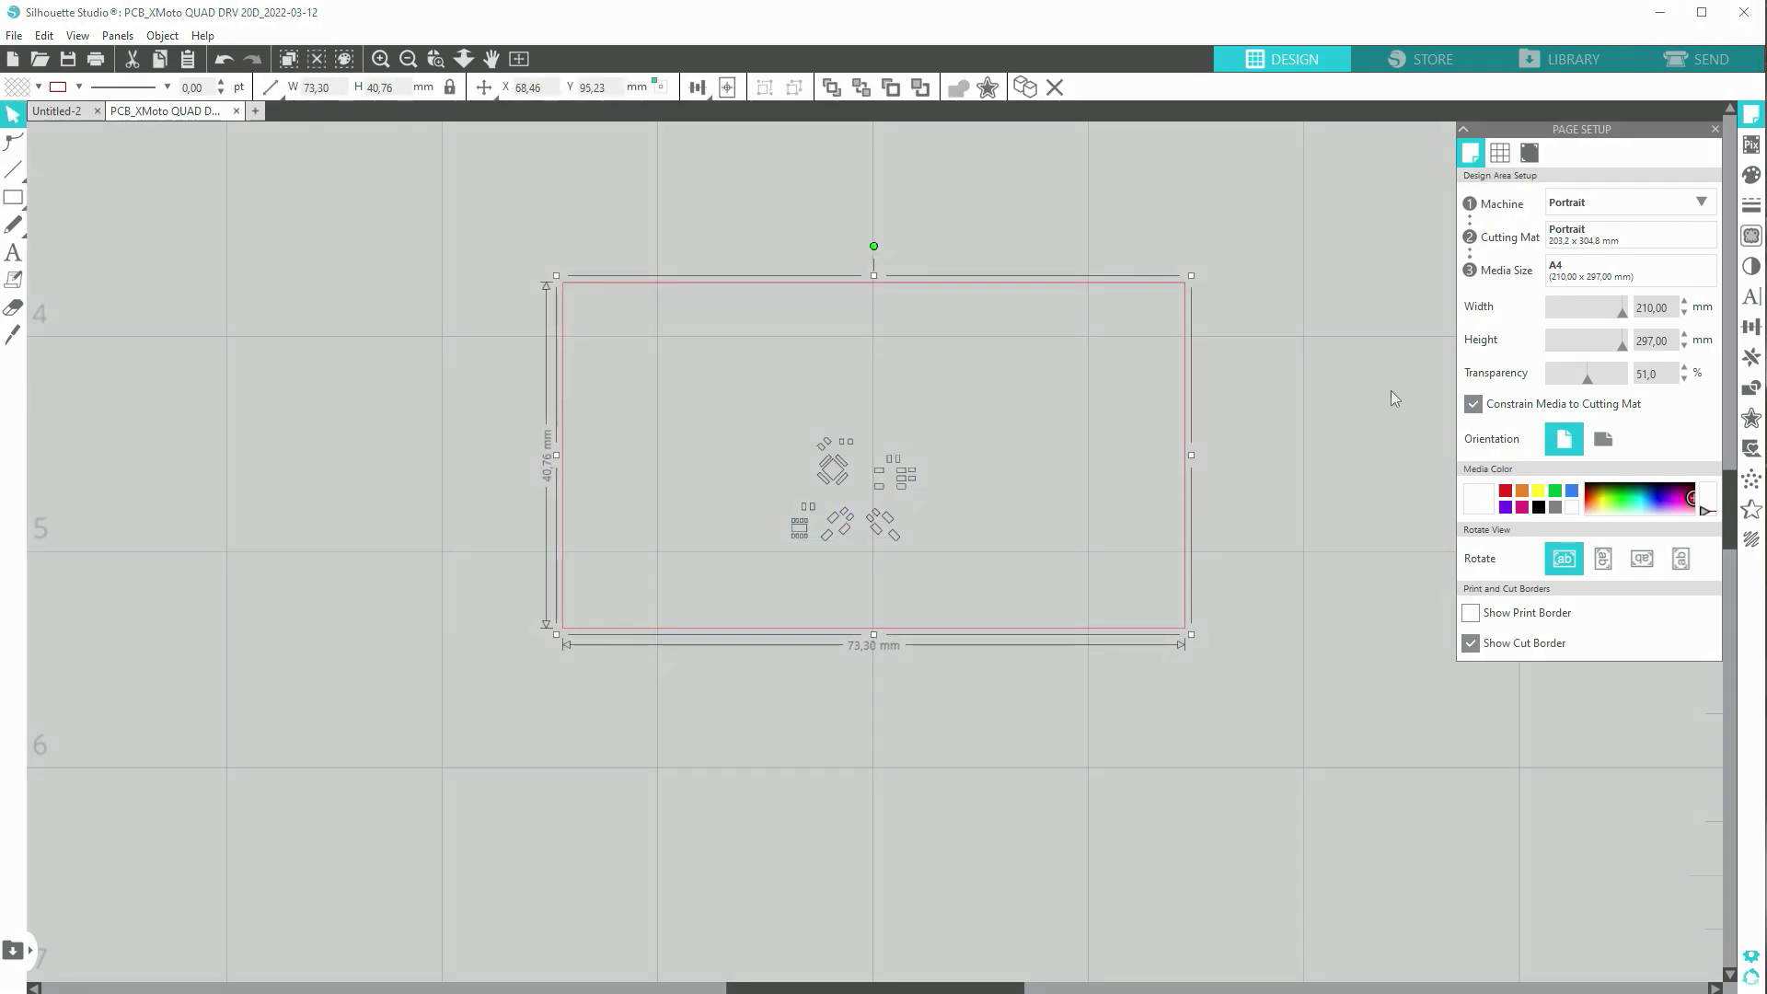
{"action": "left_click", "coordinate": [1713, 60]}
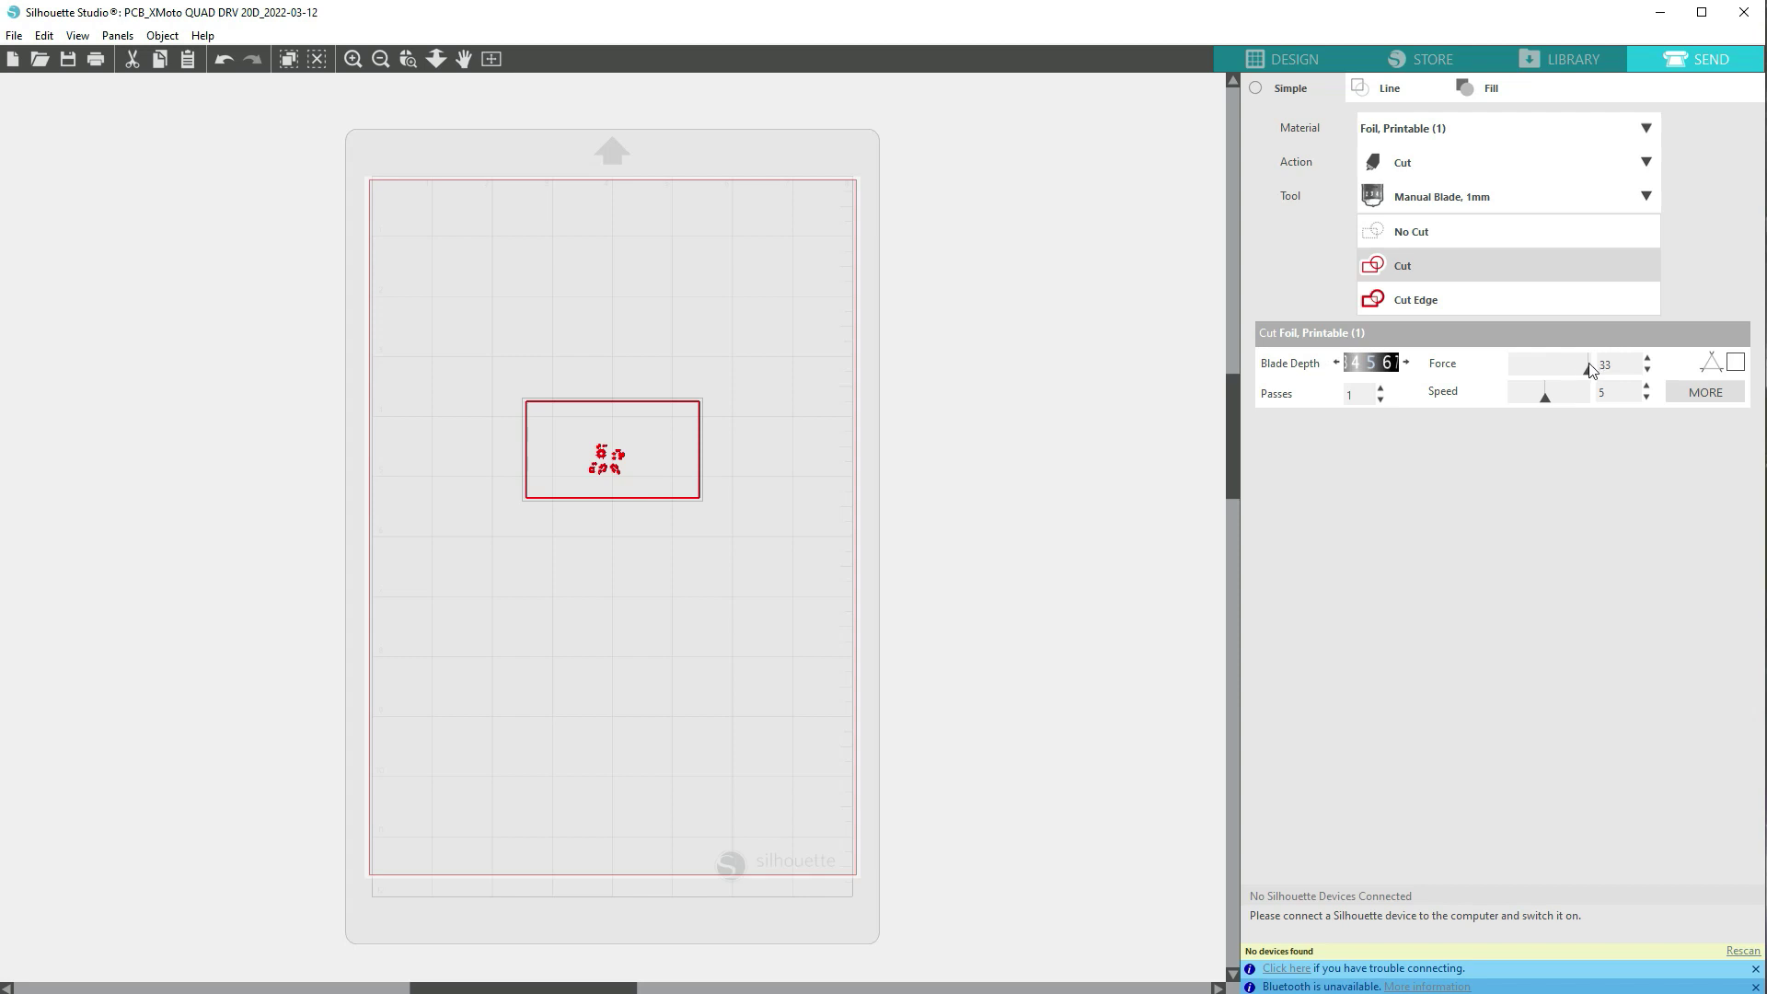
Enable the overcut option for 2 passes and lower the Foil, Printable cutting speed to 4
{"action": "left_click", "coordinate": [1735, 364]}
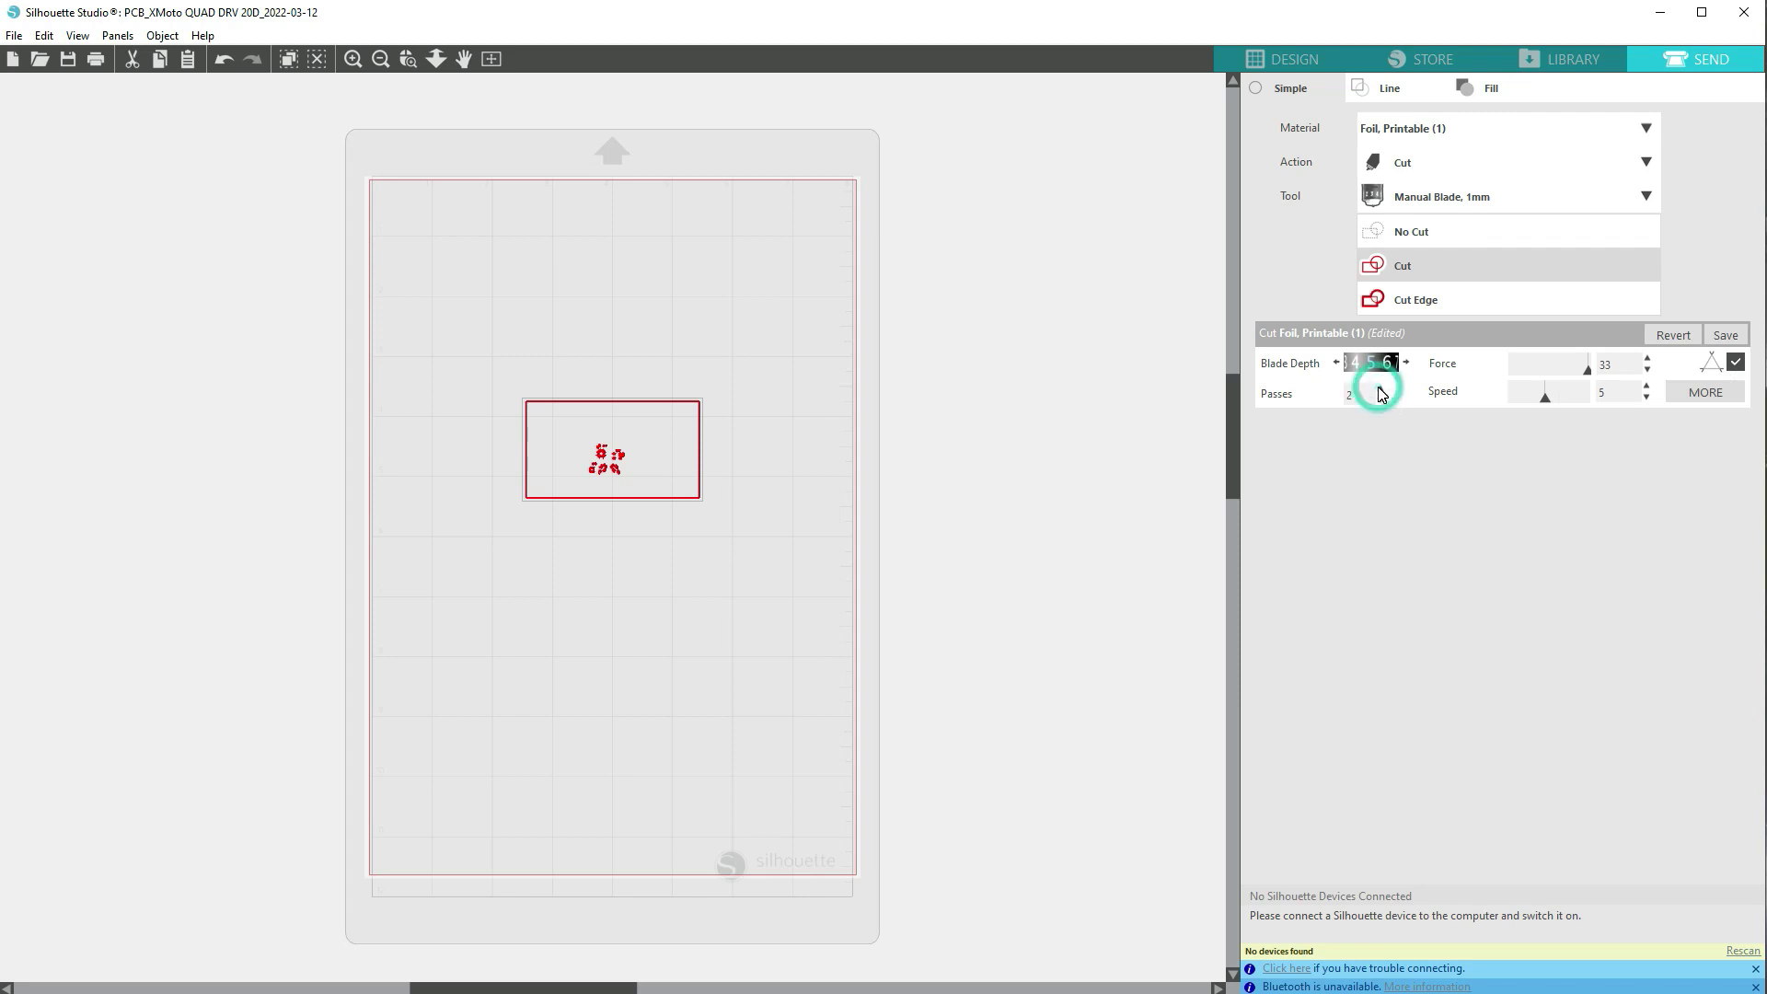
{"action": "left_click_drag", "start_coordinate": [1546, 400], "coordinate": [1537, 401]}
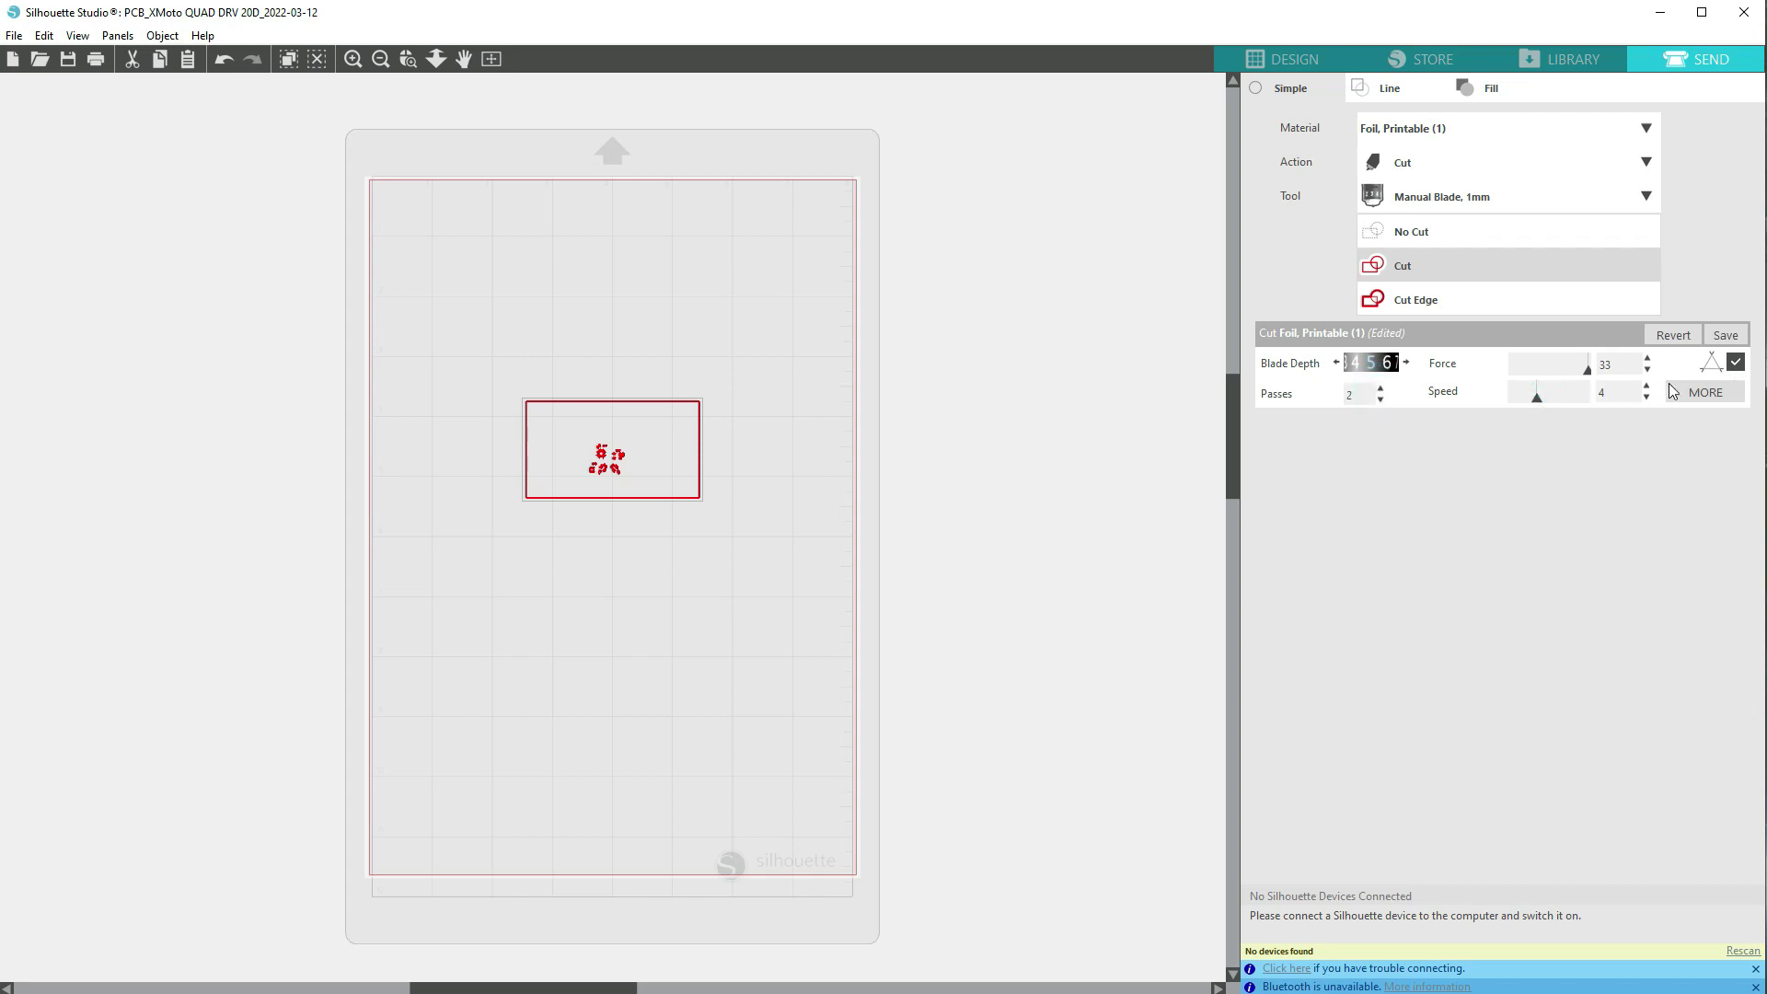